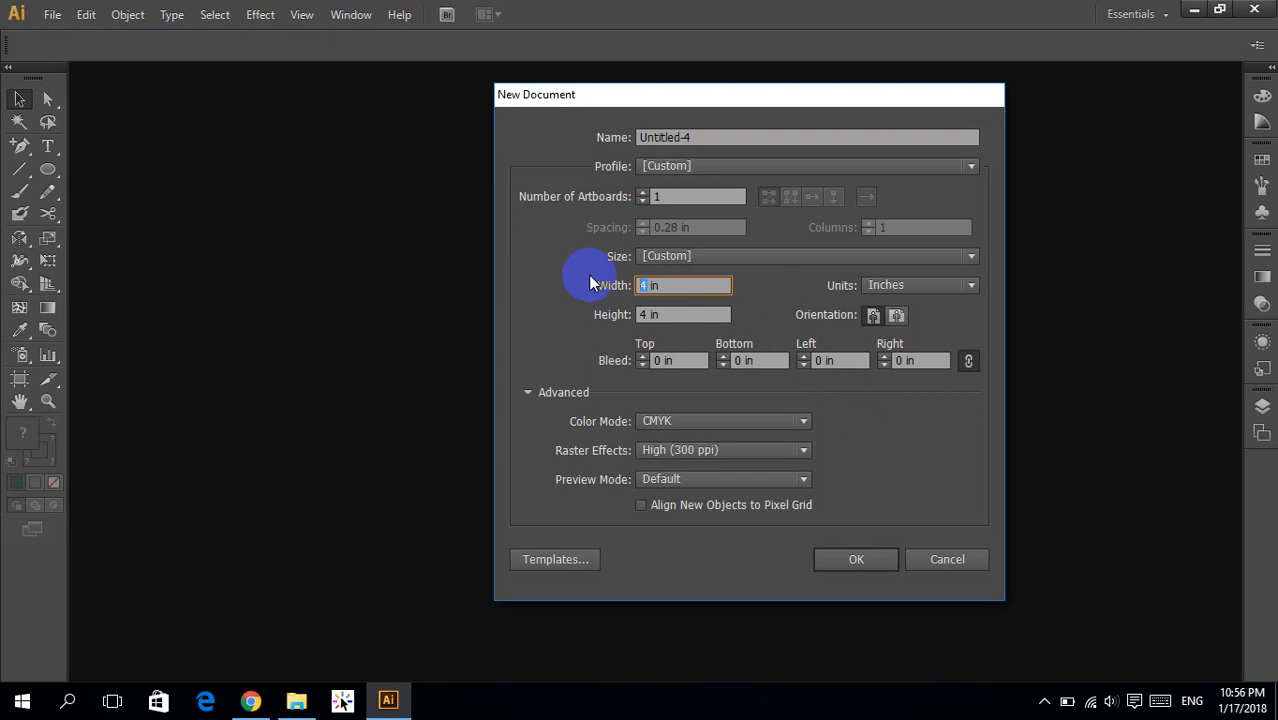
Create a new document named "tm" with a width and height of 8 in
{"action": "type", "text": "8"}
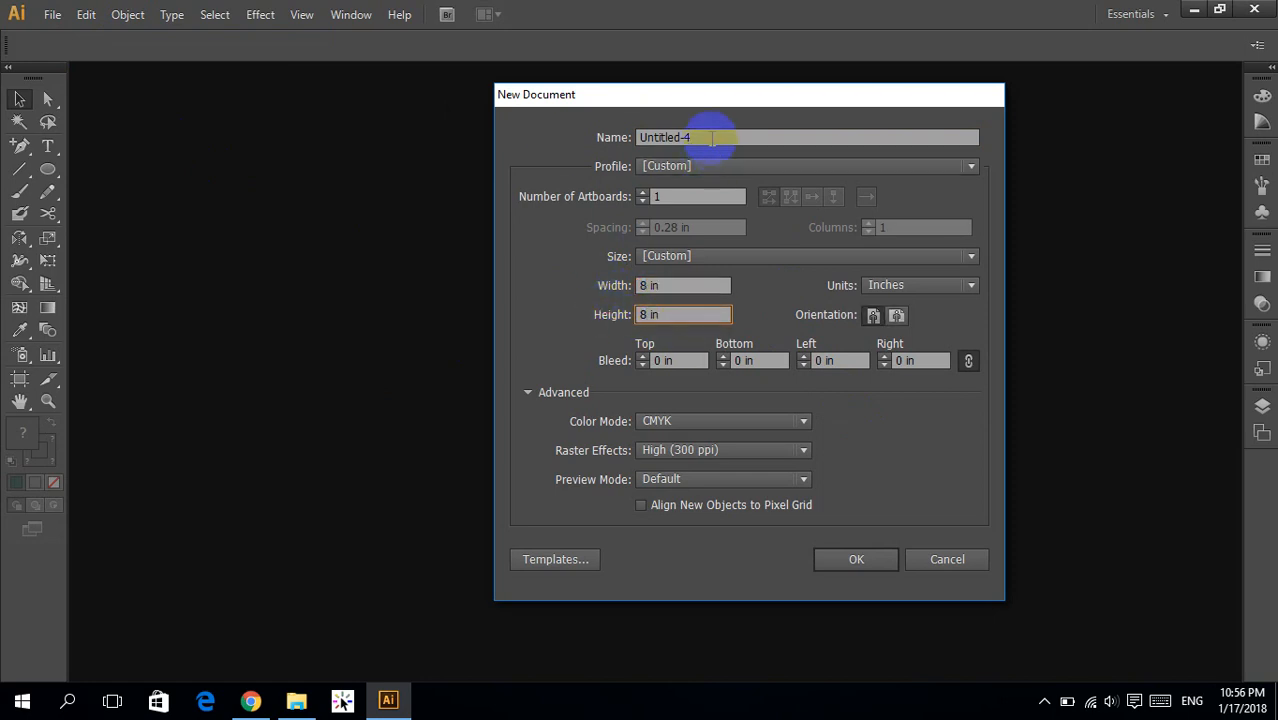
{"action": "left_click", "coordinate": [561, 137]}
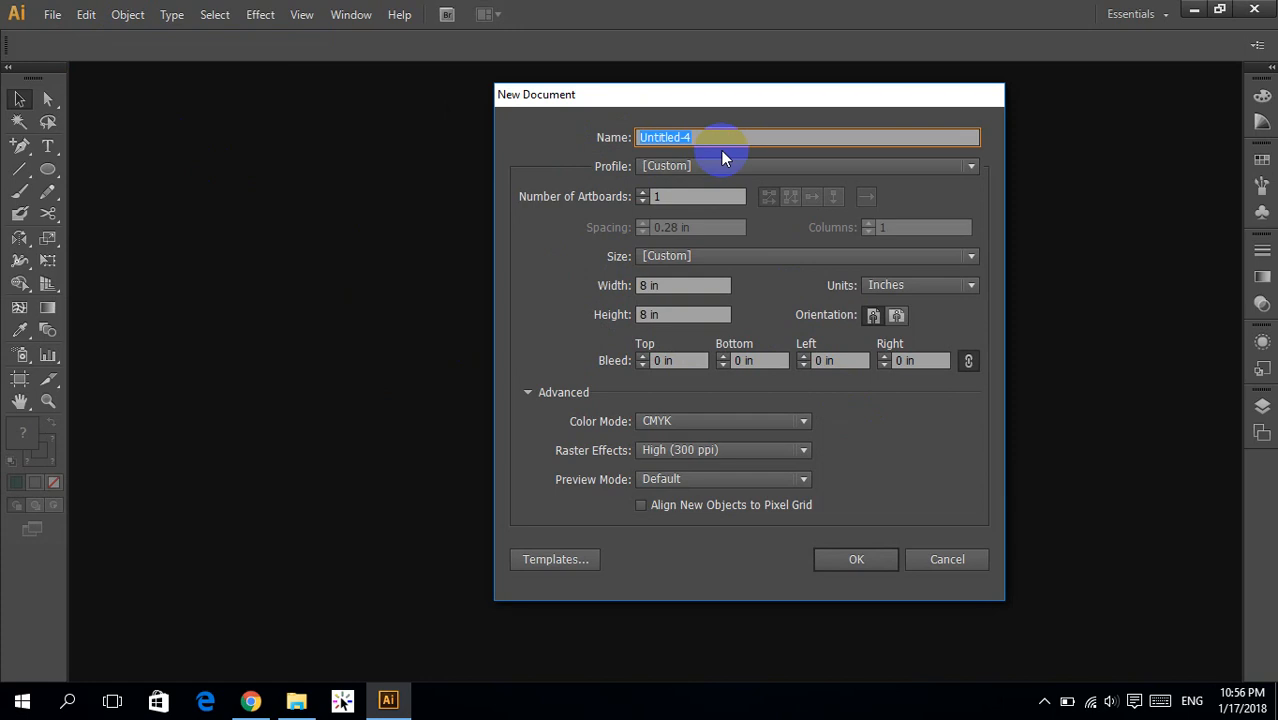
{"action": "type", "text": "tm"}
{"action": "left_click", "coordinate": [857, 559]}
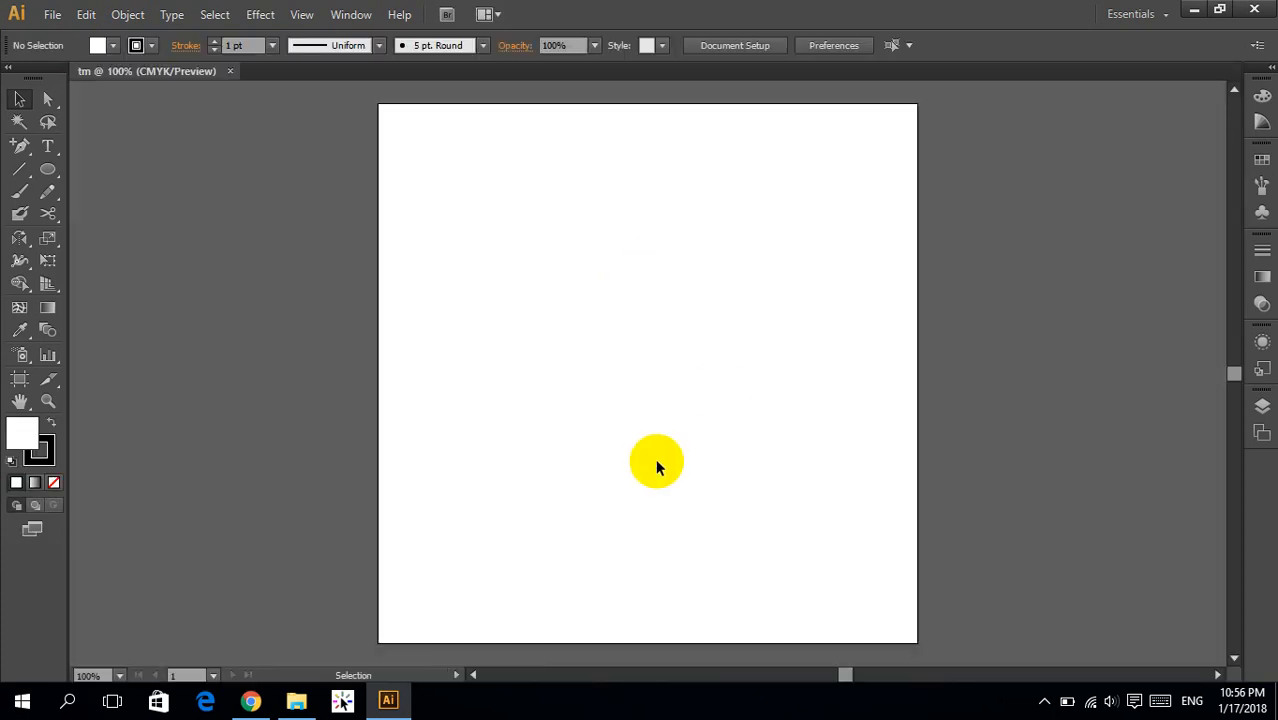
Add the text "tm" just above the middle of the artboard
{"action": "left_click", "coordinate": [50, 146]}
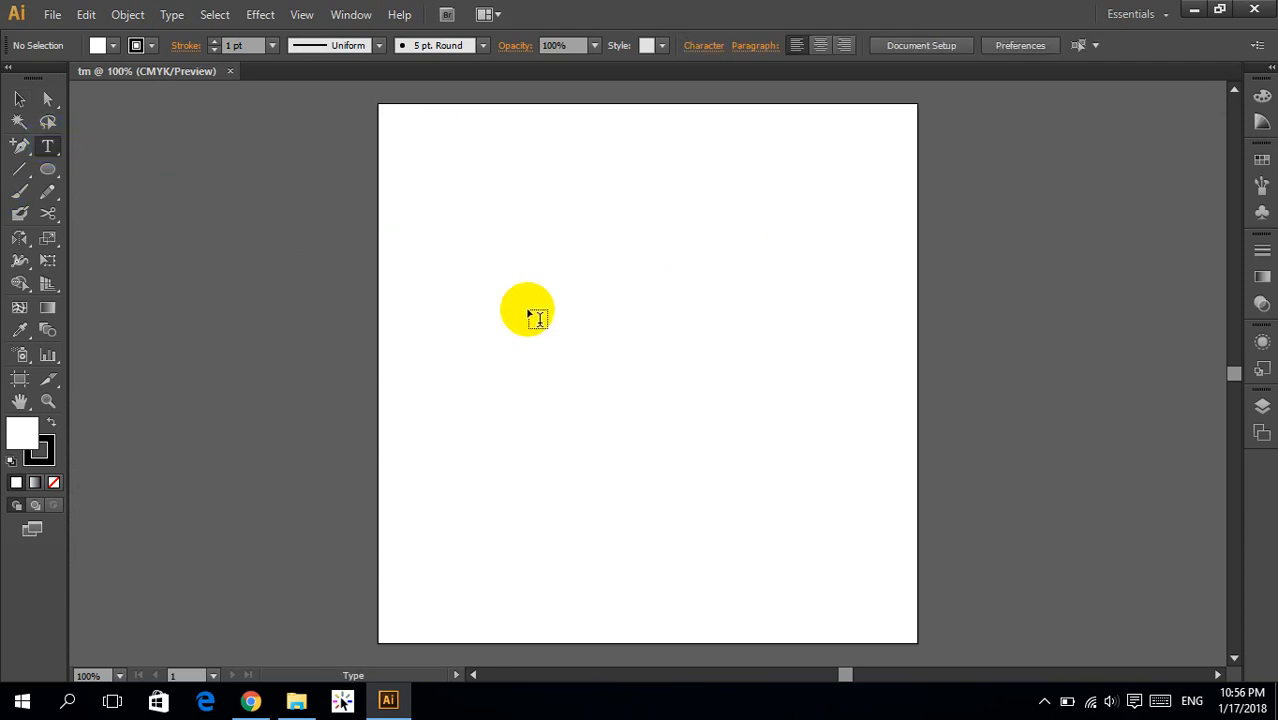
{"action": "left_click", "coordinate": [555, 318]}
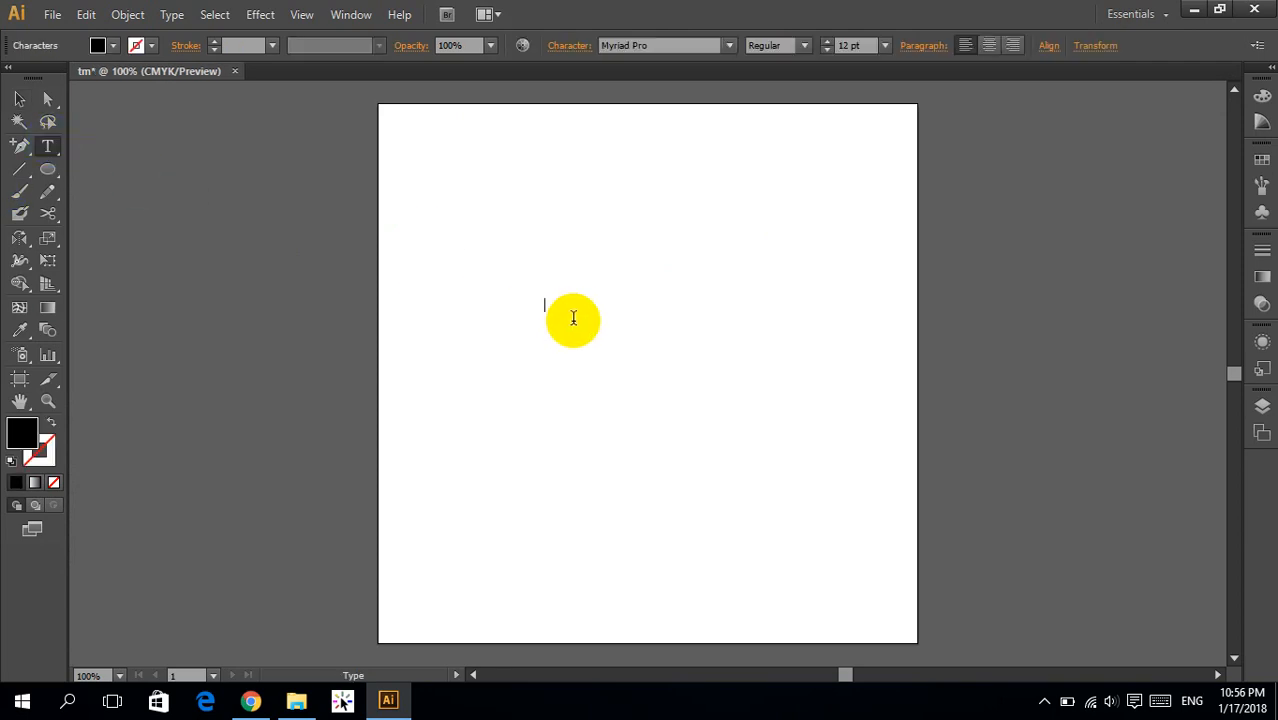
{"action": "type", "text": "tm"}
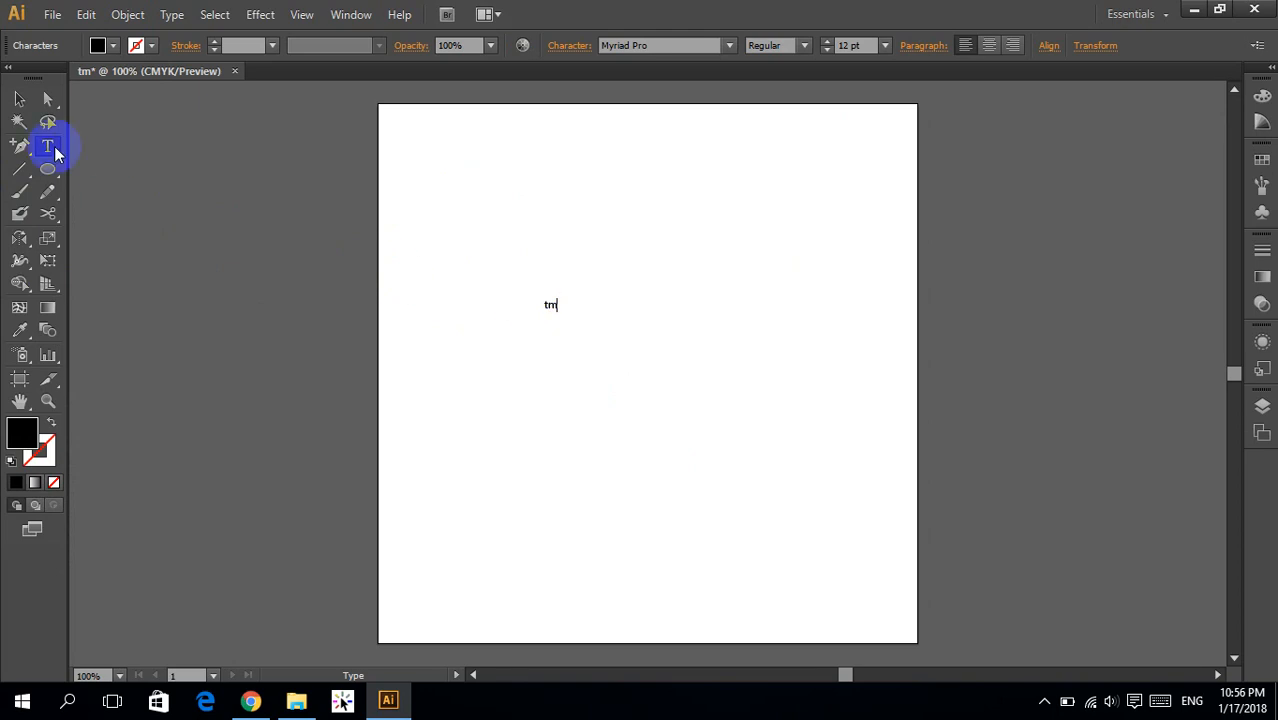
Set the text's font size to 72 pt and scale the text up to about 212.5 pt
{"action": "left_click", "coordinate": [19, 100]}
{"action": "left_click", "coordinate": [884, 46]}
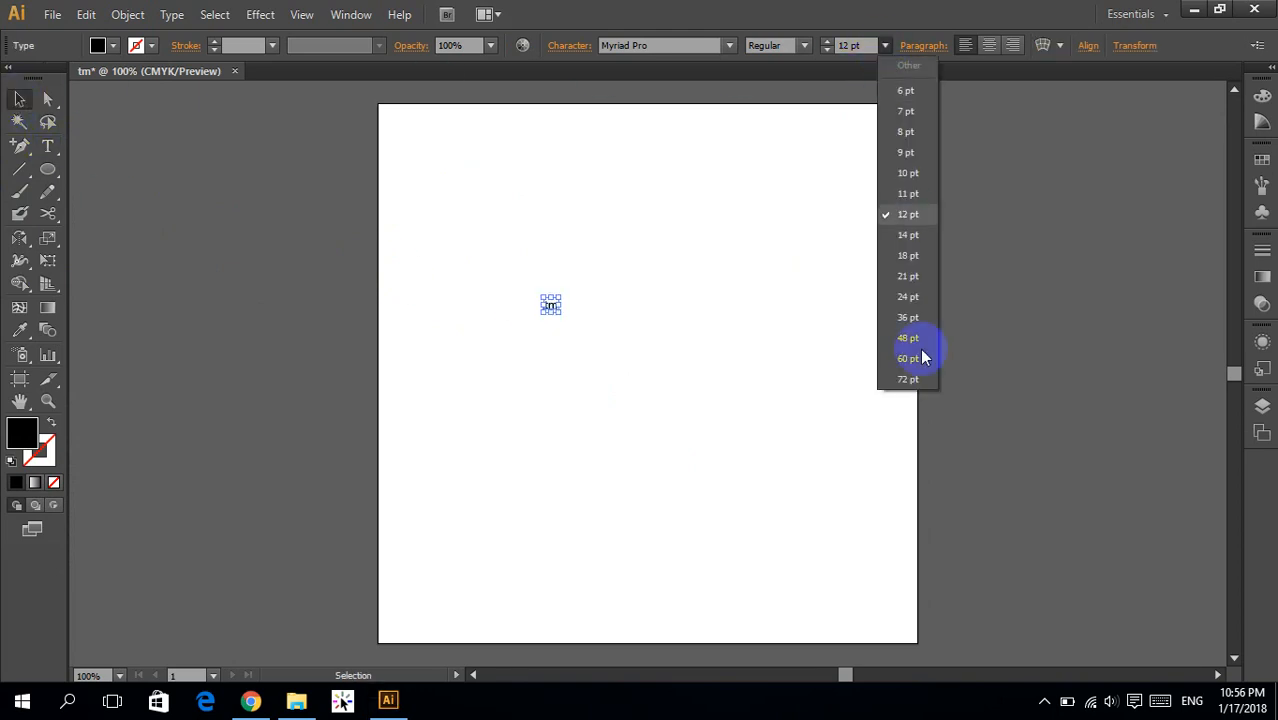
{"action": "left_click", "coordinate": [914, 379]}
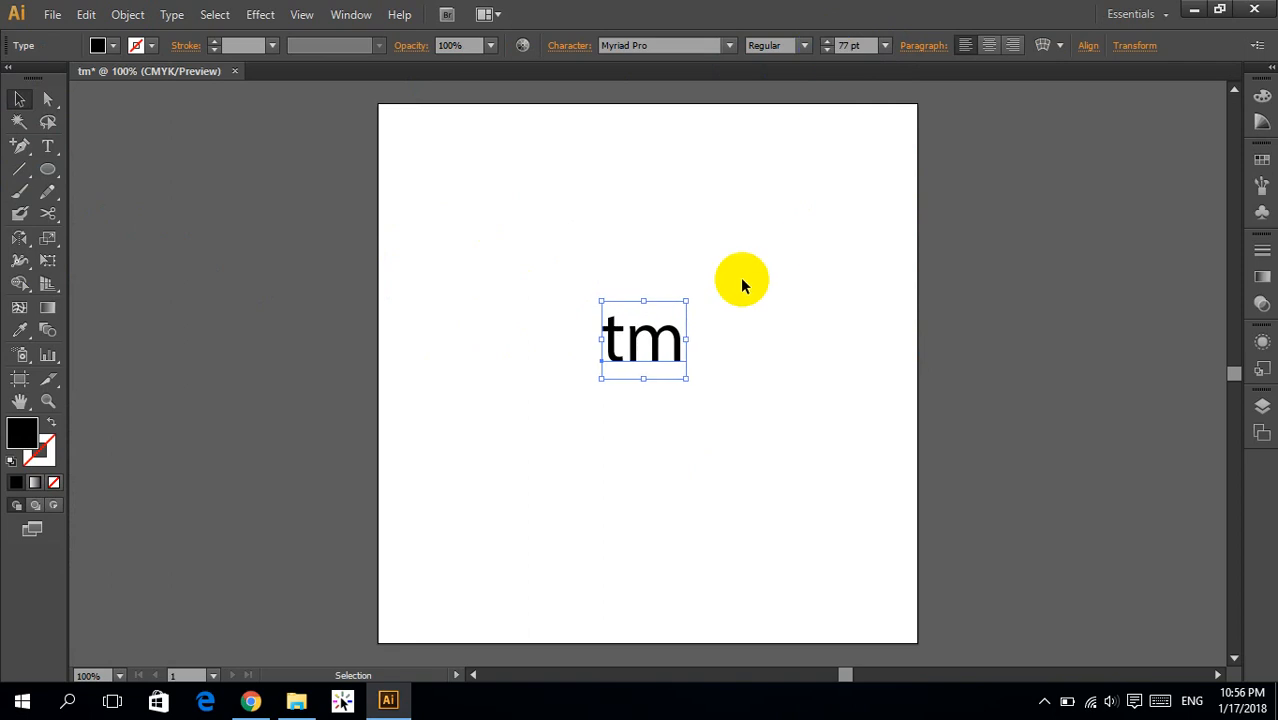
{"action": "left_click_drag", "start_coordinate": [685, 297], "coordinate": [767, 223]}
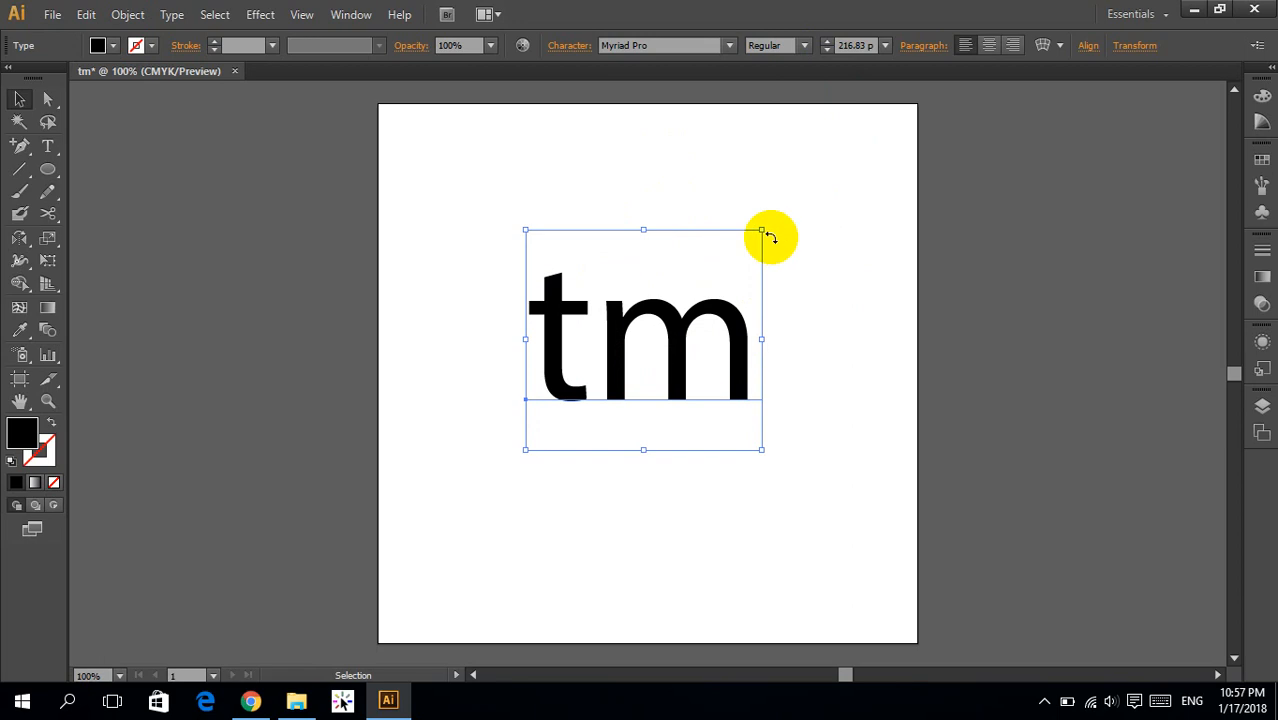
{"action": "mouse_move", "coordinate": [764, 230]}
{"action": "left_mouse_down"}
{"action": "mouse_move", "coordinate": [593, 320]}
{"action": "mouse_move", "coordinate": [722, 229]}
{"action": "mouse_move", "coordinate": [632, 330]}
{"action": "mouse_move", "coordinate": [757, 233]}
{"action": "left_mouse_up"}
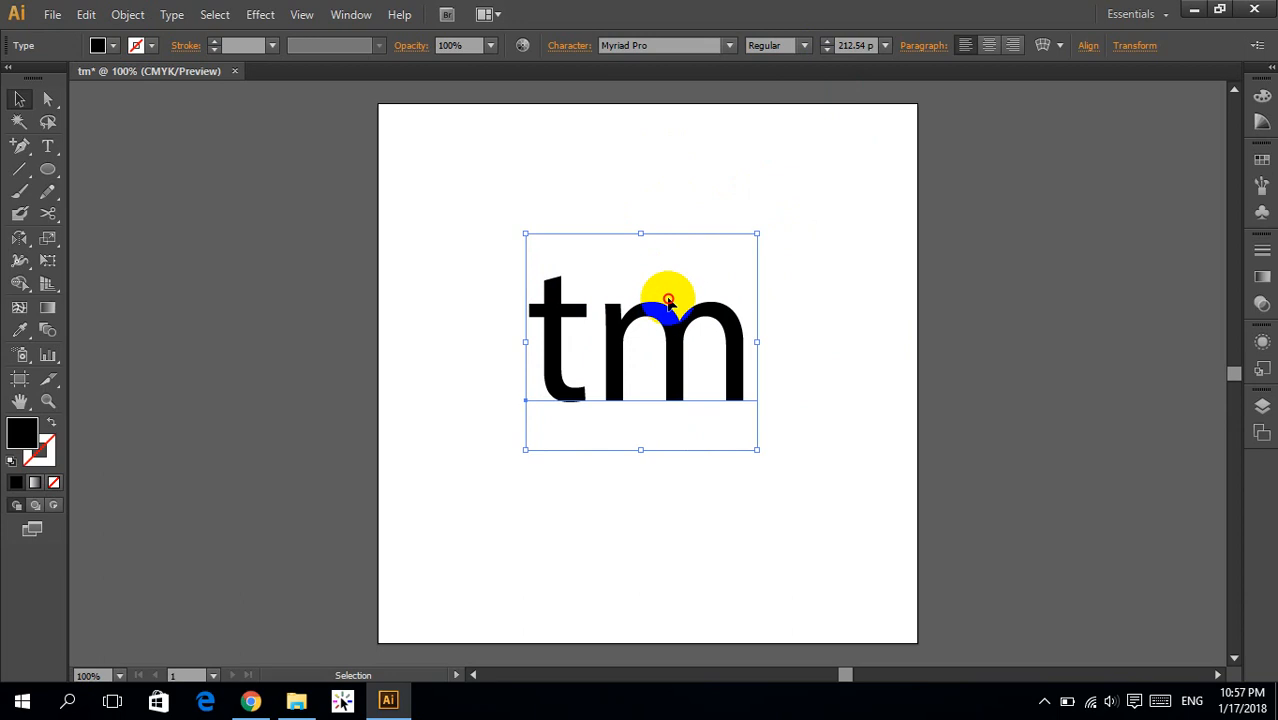
Move the text slightly up and toward the right of the artboard, and set its font size to 212 pt
{"action": "left_click_drag", "start_coordinate": [668, 300], "coordinate": [693, 258]}
{"action": "left_click_drag", "start_coordinate": [781, 187], "coordinate": [655, 247]}
{"action": "key", "text": "ctrl+z"}
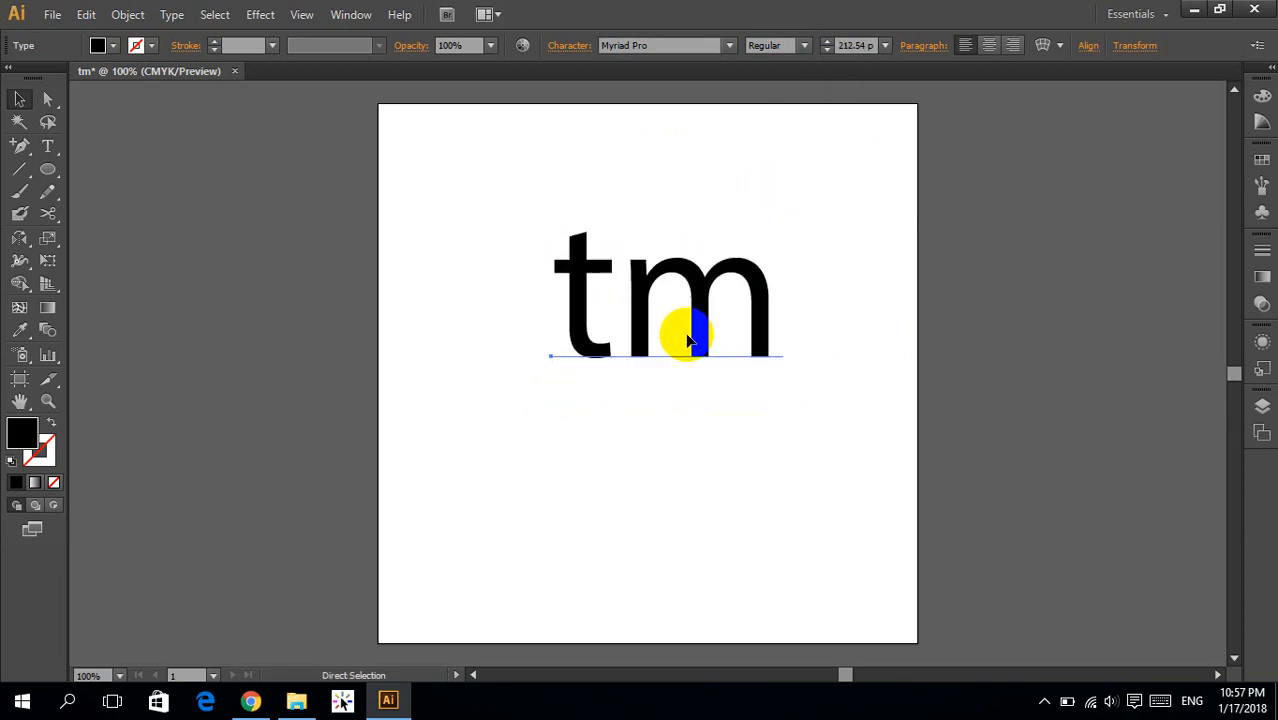
{"action": "left_click", "coordinate": [688, 340]}
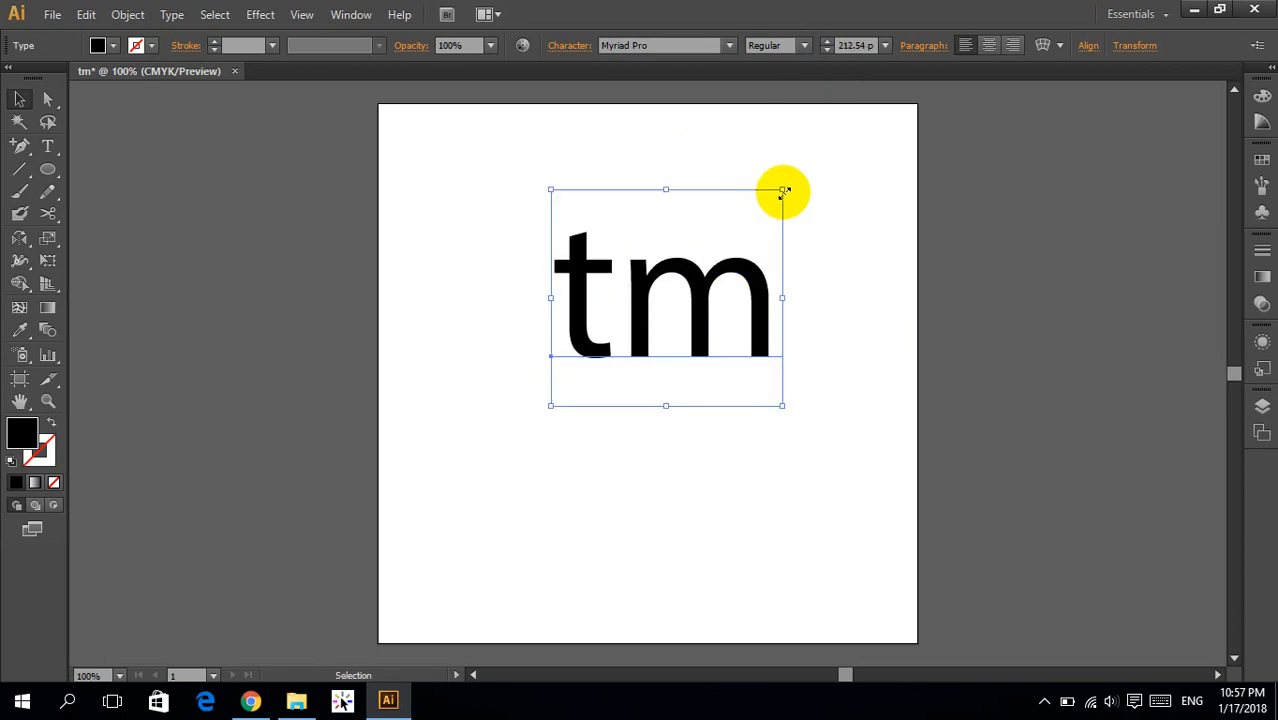
{"action": "left_click", "coordinate": [826, 50]}
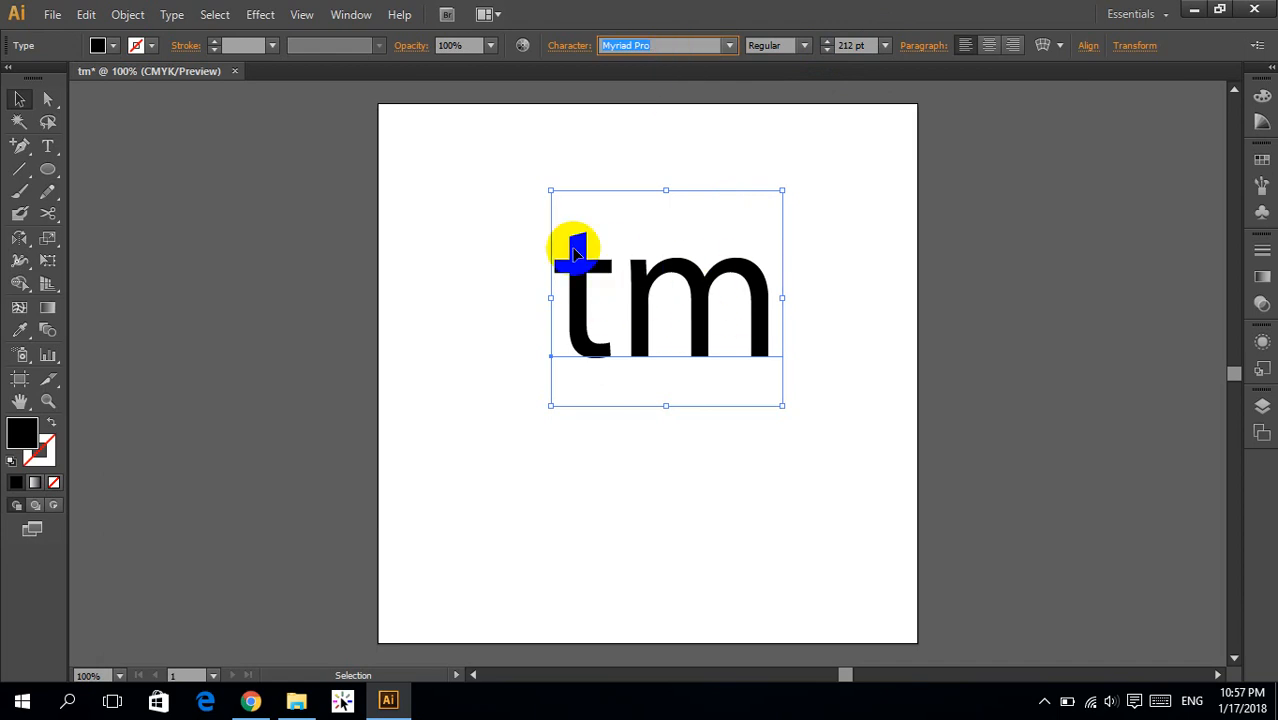
Apply All Caps to the text and move it slightly lower on the artboard
{"action": "left_click", "coordinate": [569, 45]}
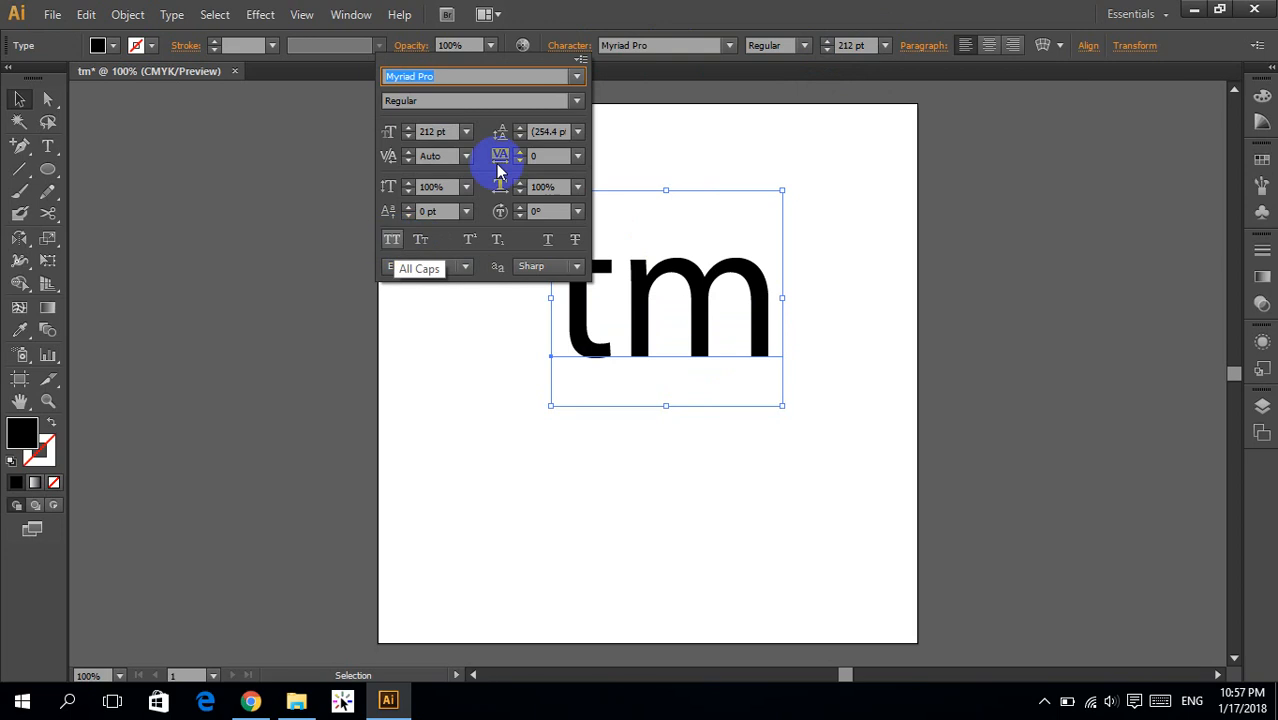
{"action": "left_click", "coordinate": [562, 44]}
{"action": "left_click", "coordinate": [562, 44]}
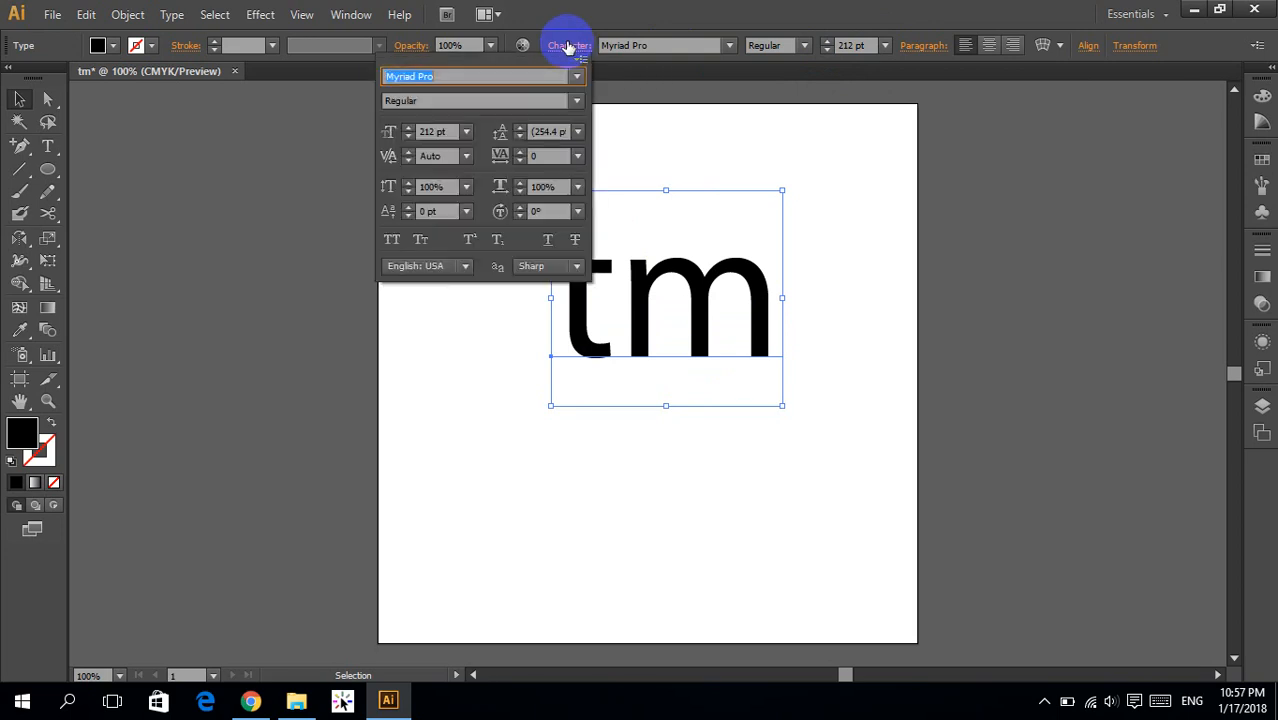
{"action": "left_click", "coordinate": [395, 245]}
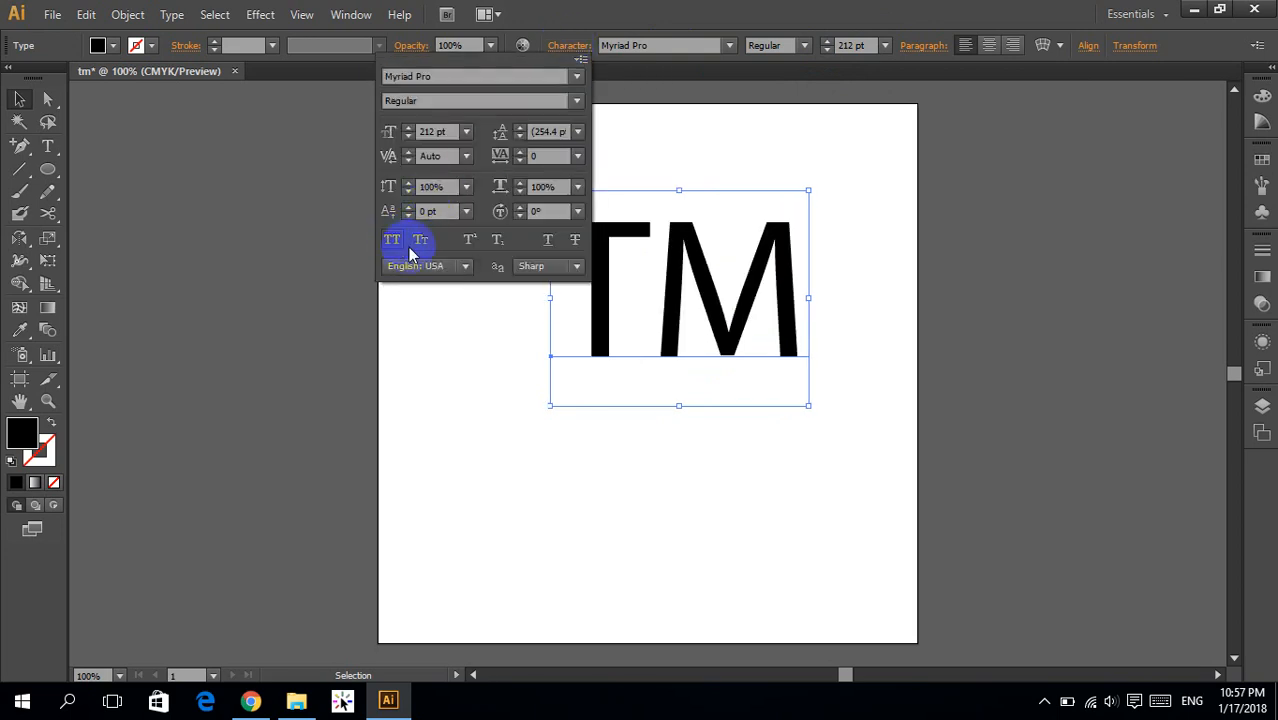
{"action": "left_click_drag", "start_coordinate": [722, 349], "coordinate": [711, 348]}
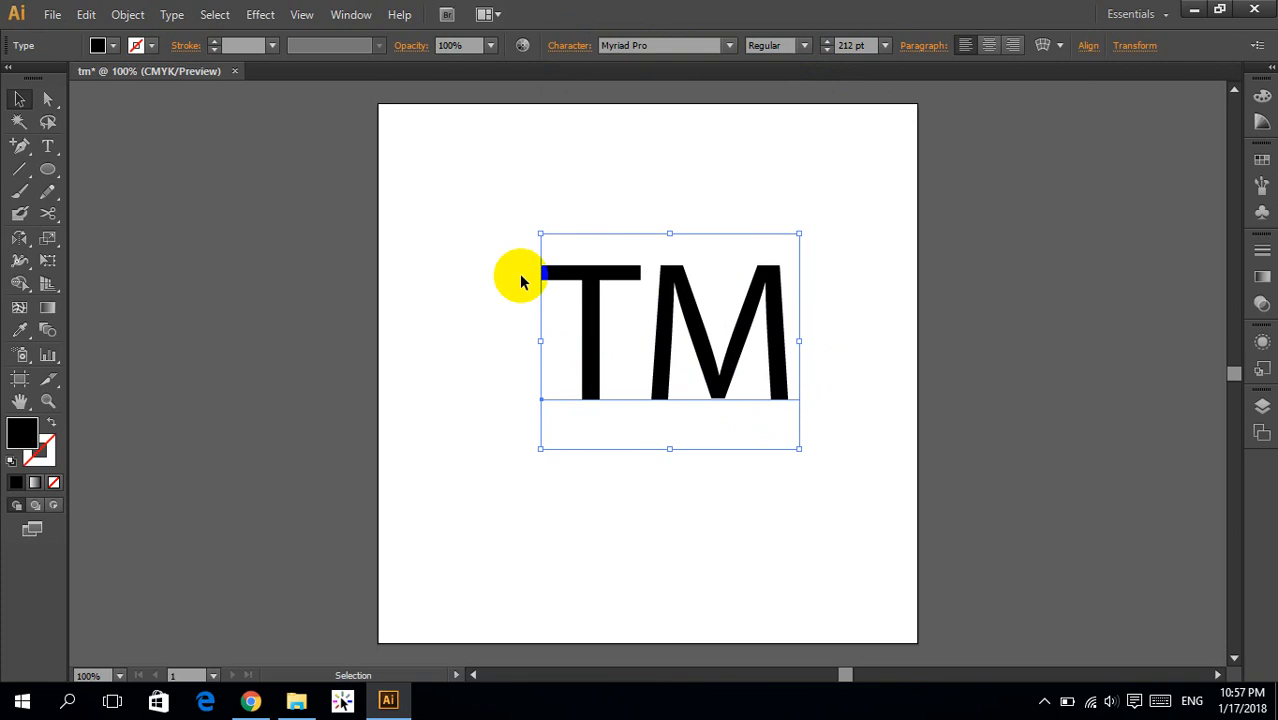
Change the text's font to Nexa Bold and shift the letters slightly down and left on the artboard
{"action": "left_click", "coordinate": [659, 45]}
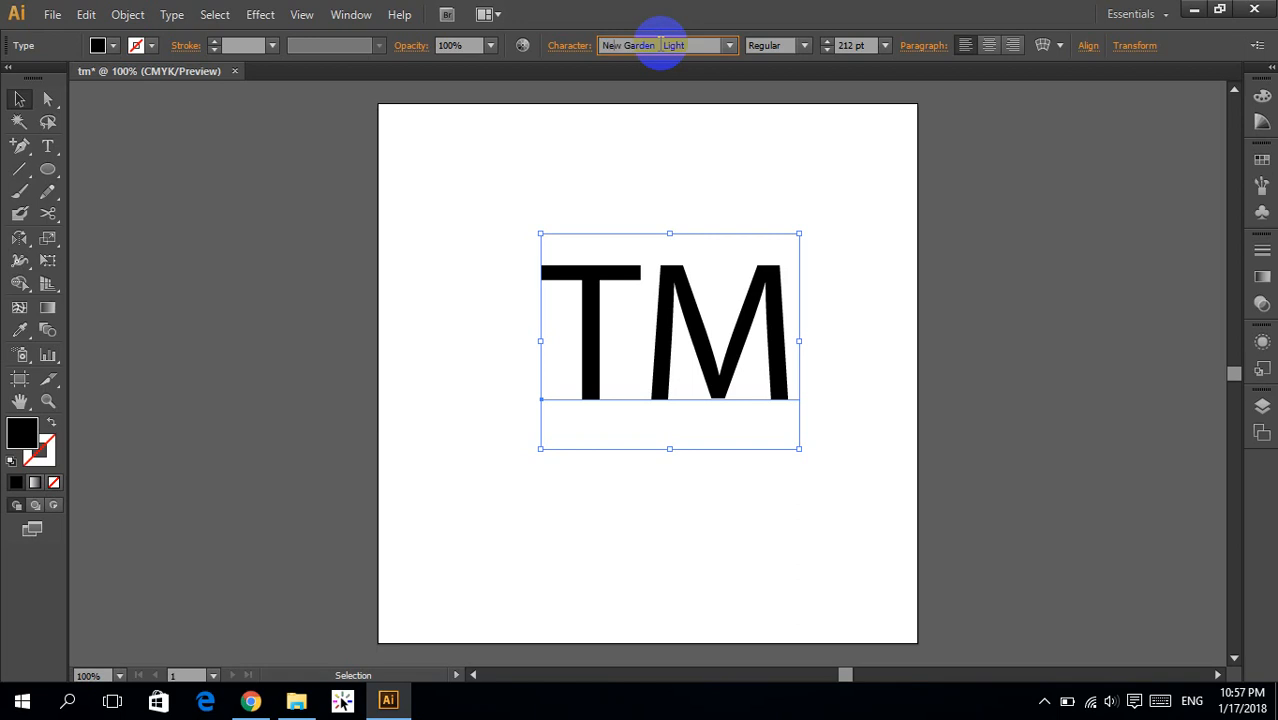
{"action": "left_click", "coordinate": [585, 105]}
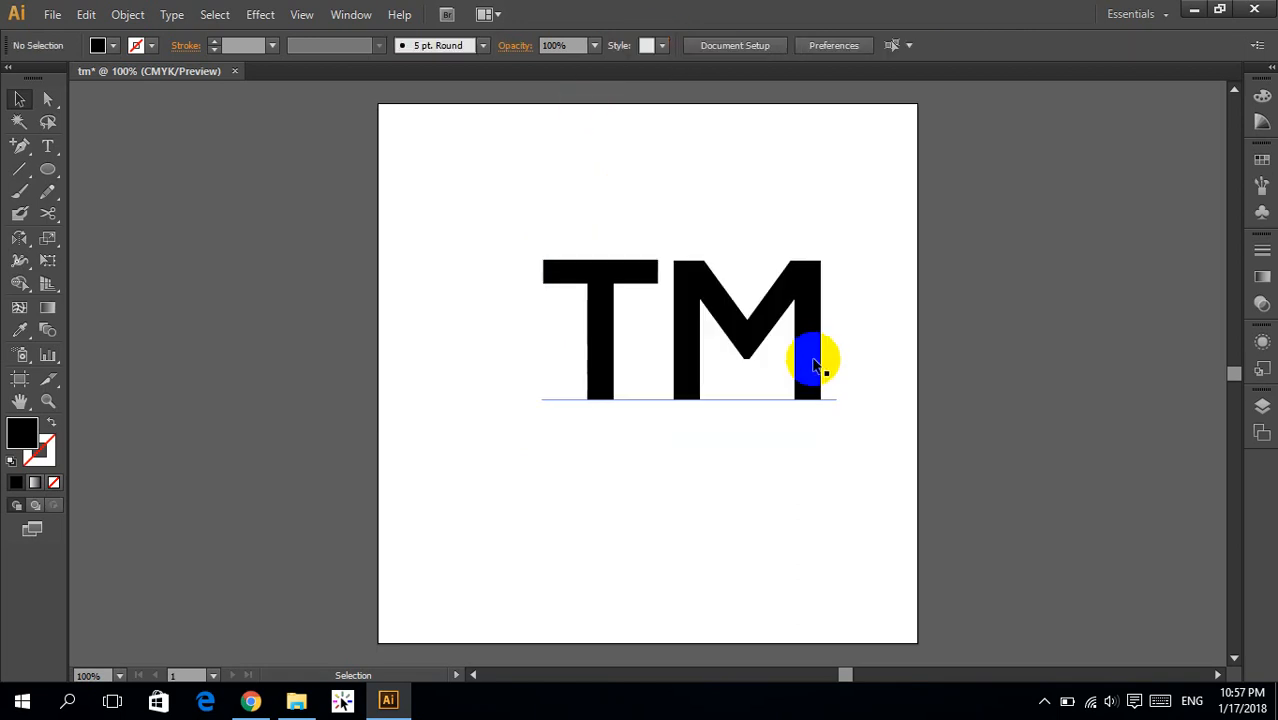
{"action": "left_click_drag", "start_coordinate": [763, 360], "coordinate": [737, 371]}
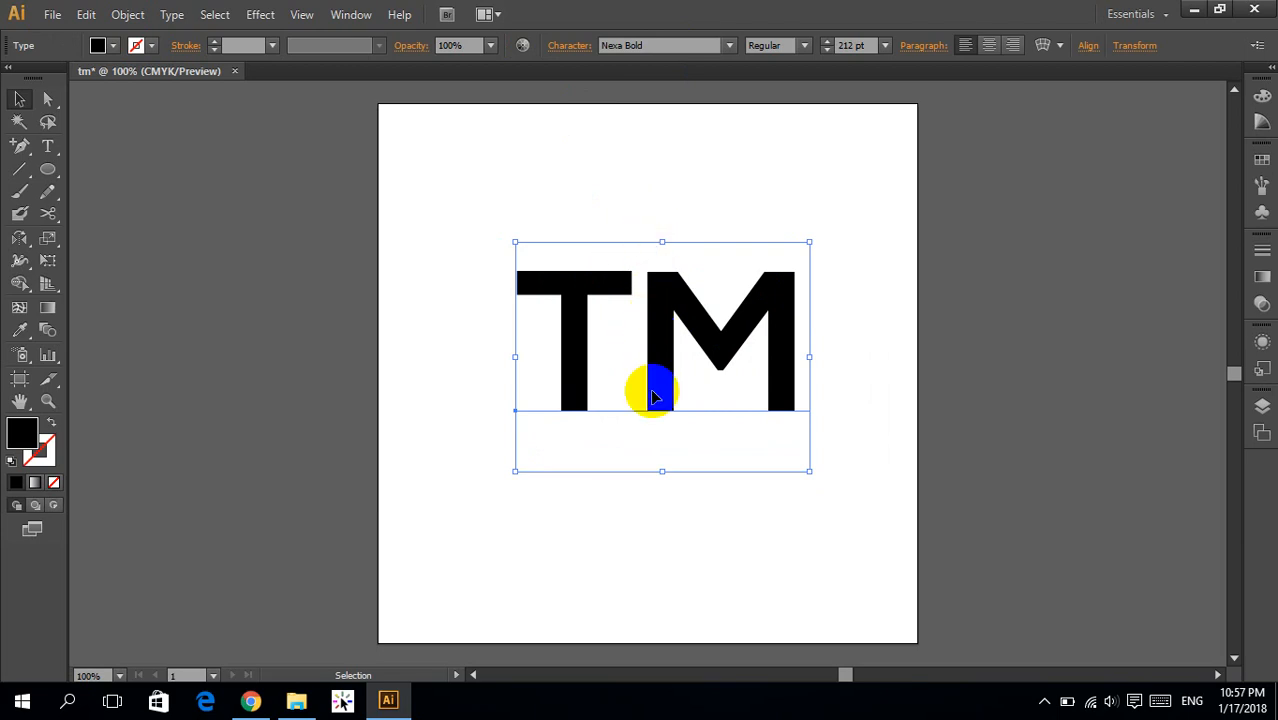
Expand the TM text with Object and Fill enabled to convert it into vector shapes, and deselect it
{"action": "left_click", "coordinate": [625, 177]}
{"action": "left_click", "coordinate": [683, 330]}
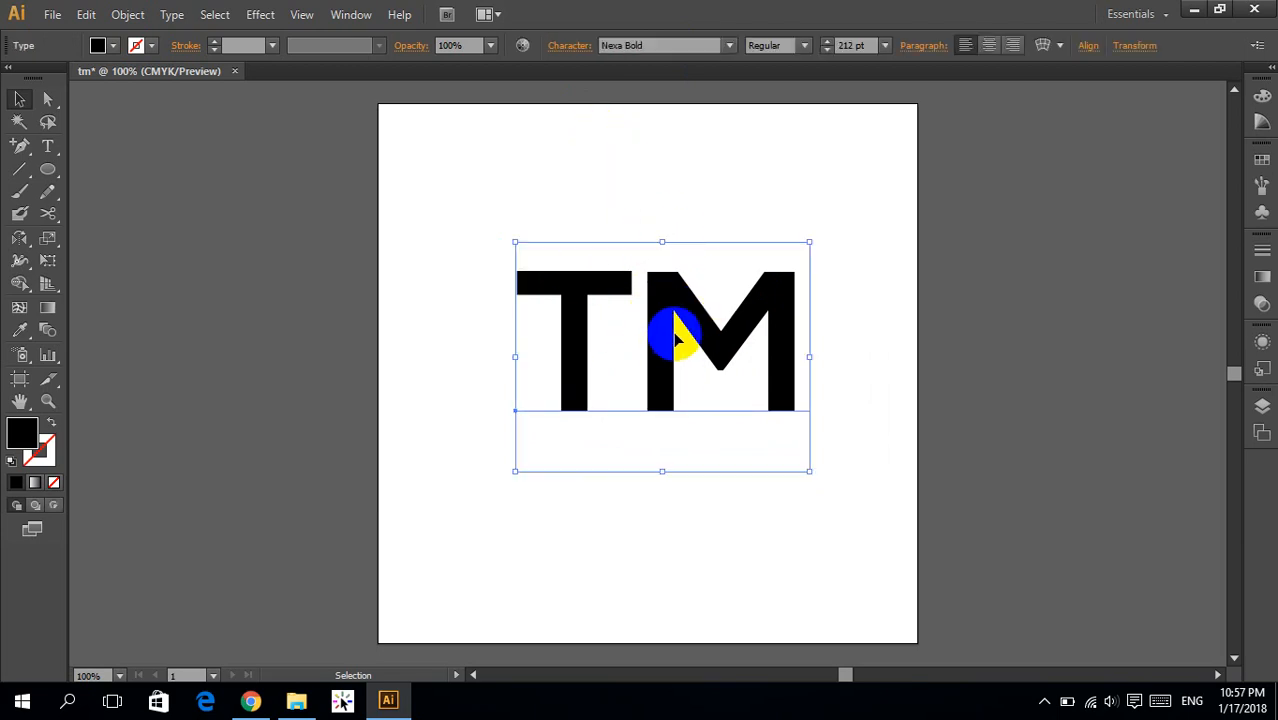
{"action": "right_click", "coordinate": [673, 321]}
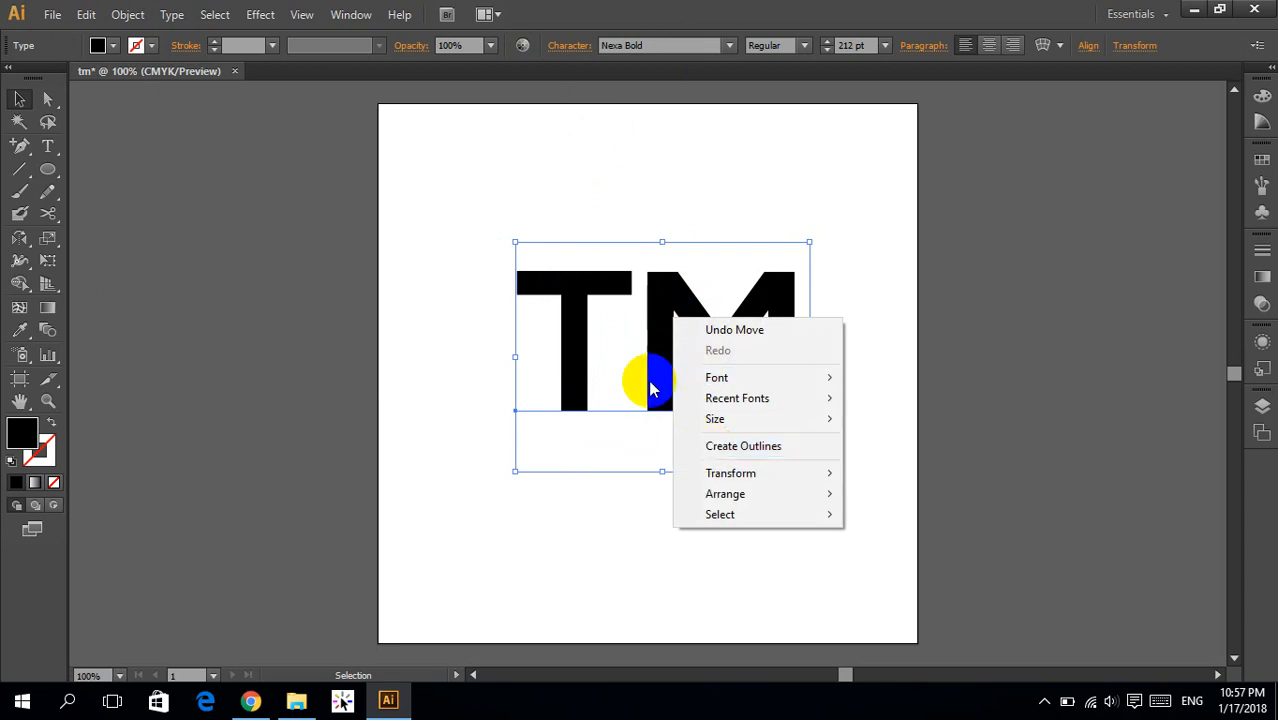
{"action": "right_click", "coordinate": [636, 296]}
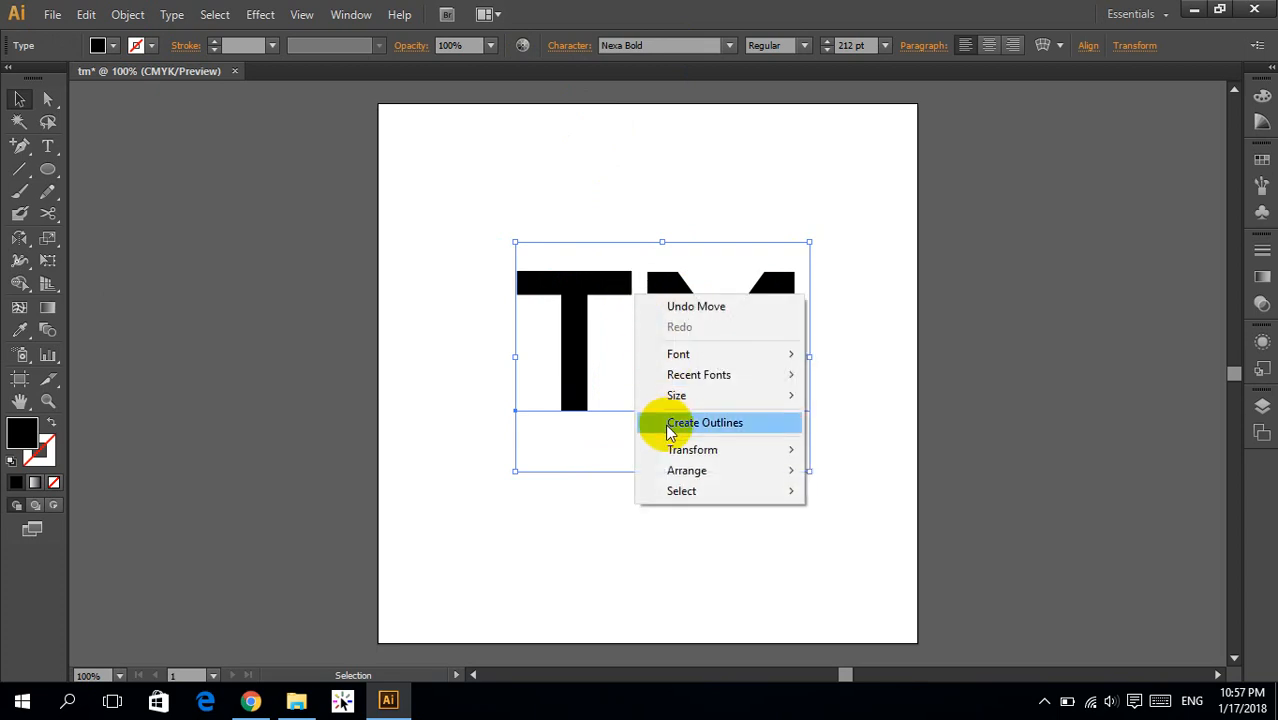
{"action": "left_click", "coordinate": [128, 14]}
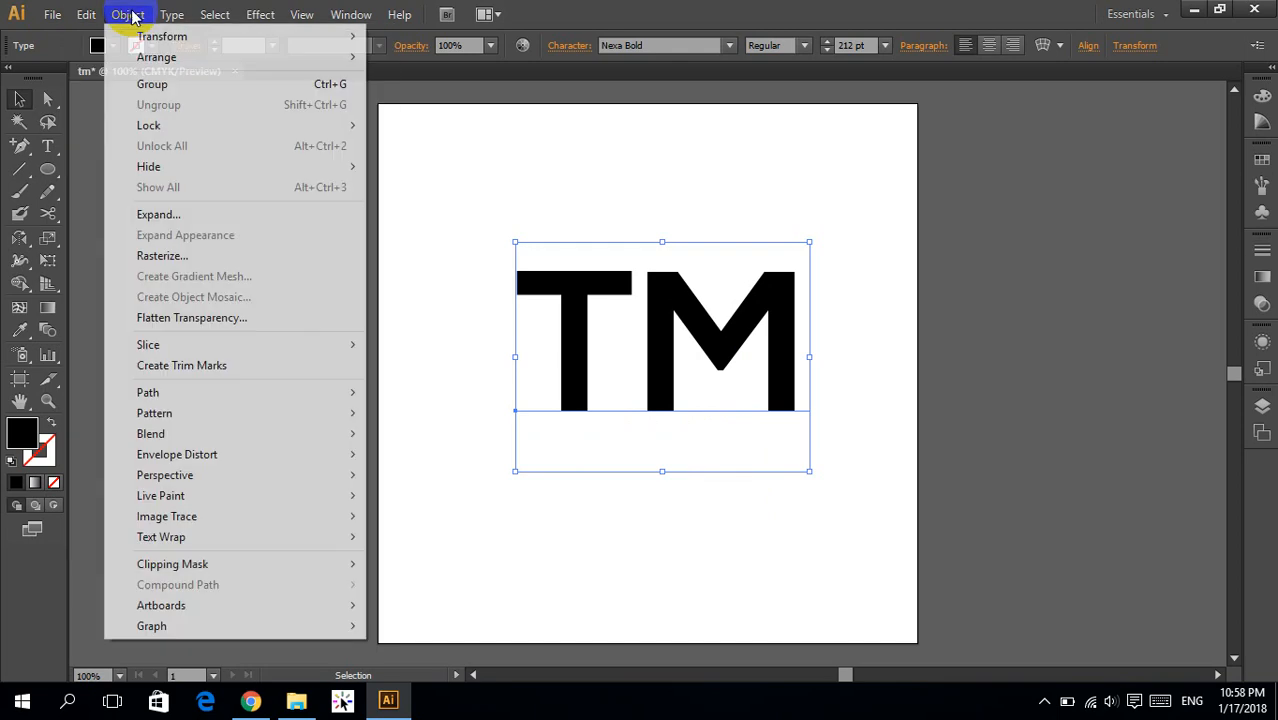
{"action": "left_click", "coordinate": [148, 216]}
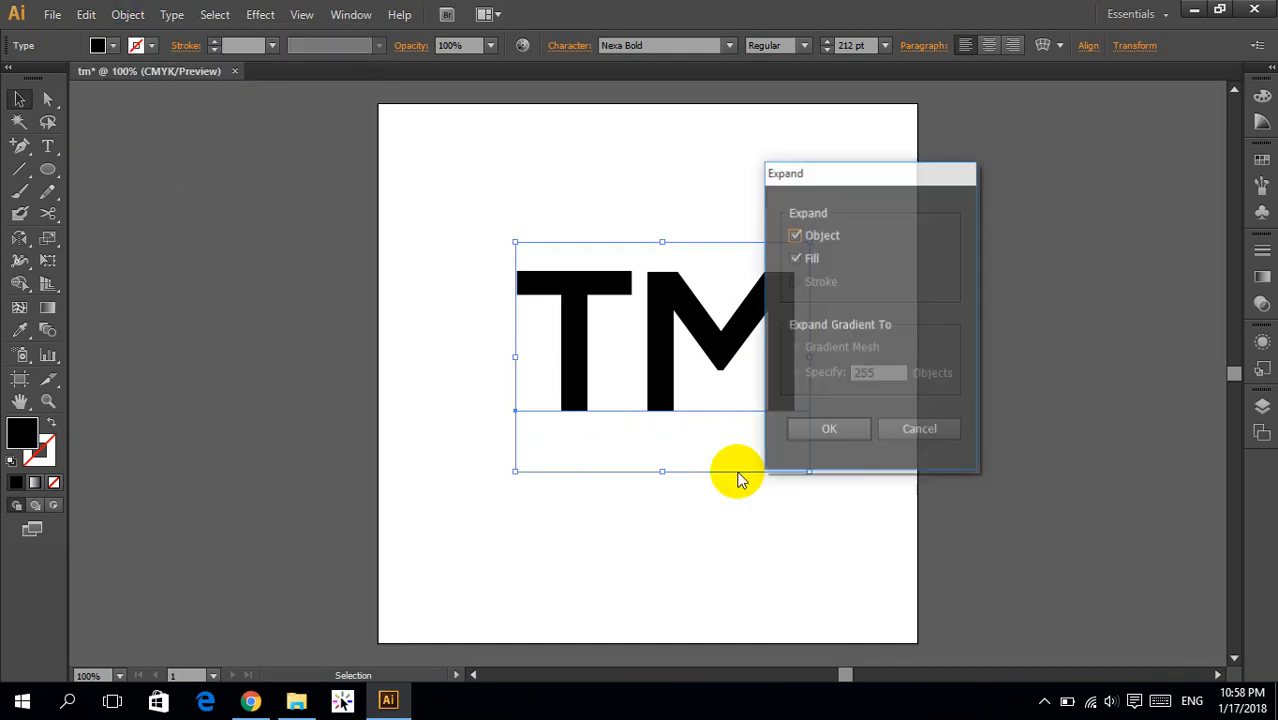
{"action": "left_click", "coordinate": [829, 430]}
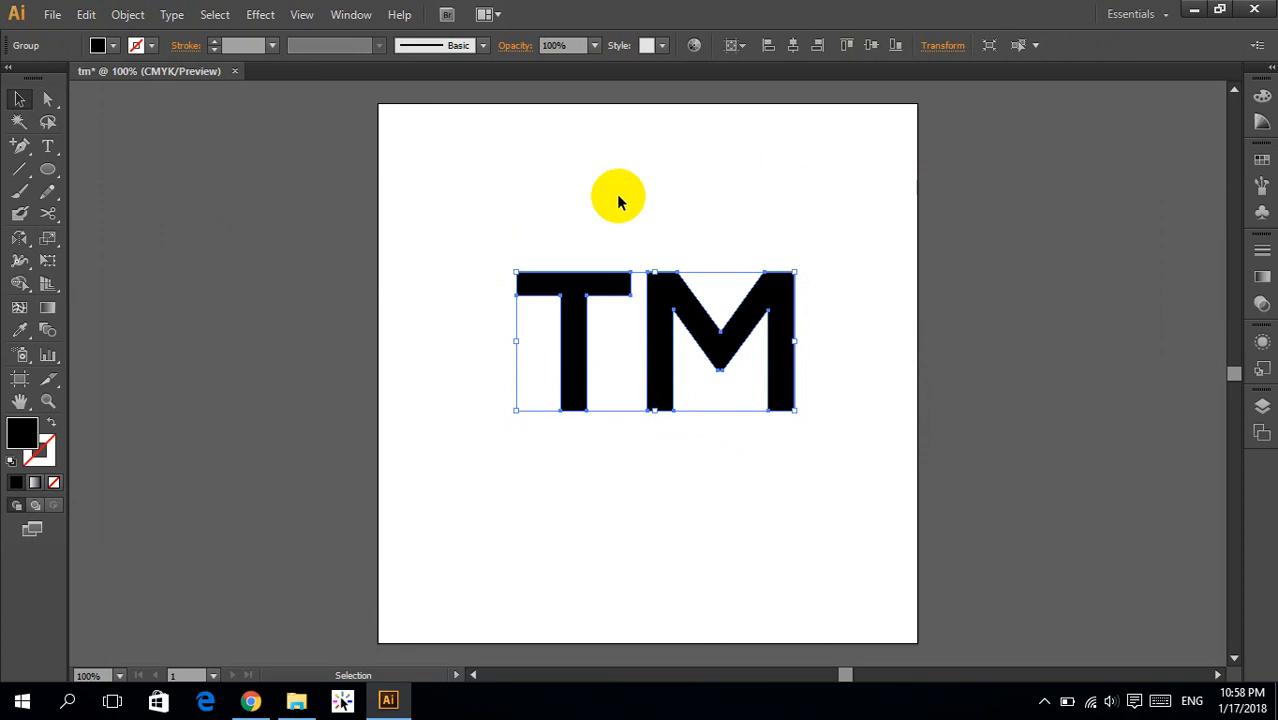
{"action": "left_click", "coordinate": [489, 222]}
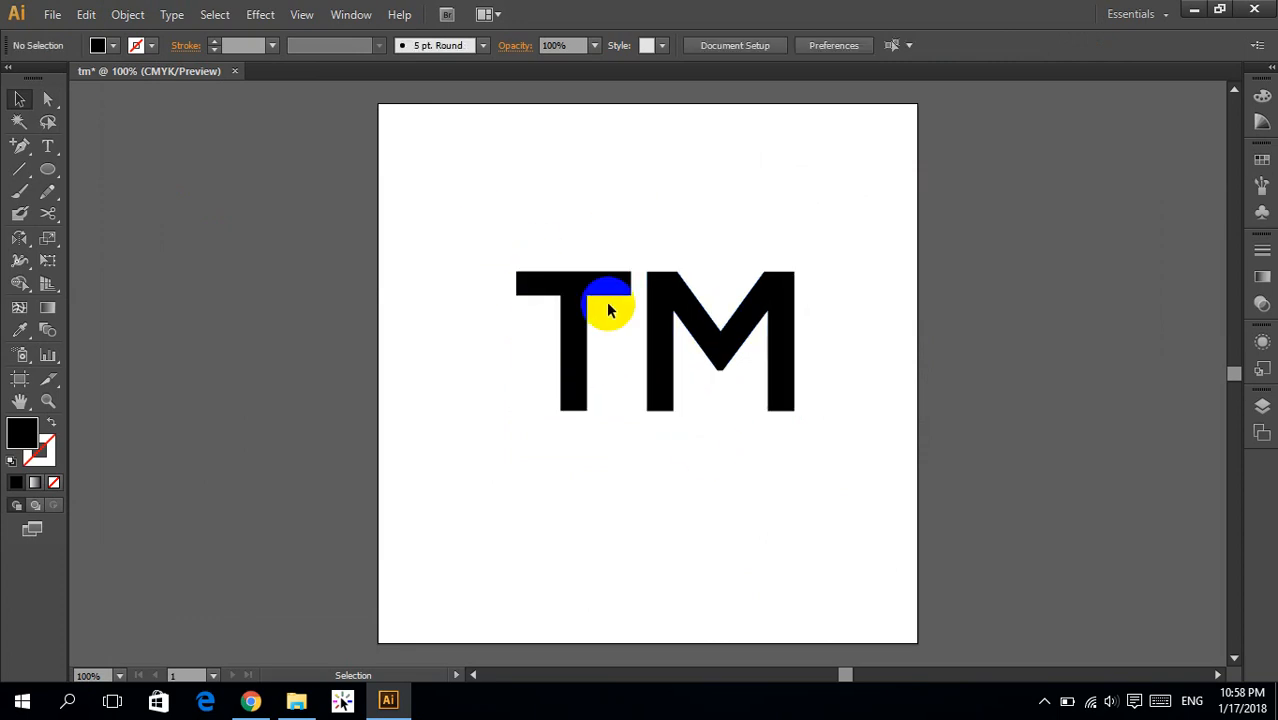
{"action": "left_click", "coordinate": [600, 300]}
{"action": "left_click", "coordinate": [651, 236]}
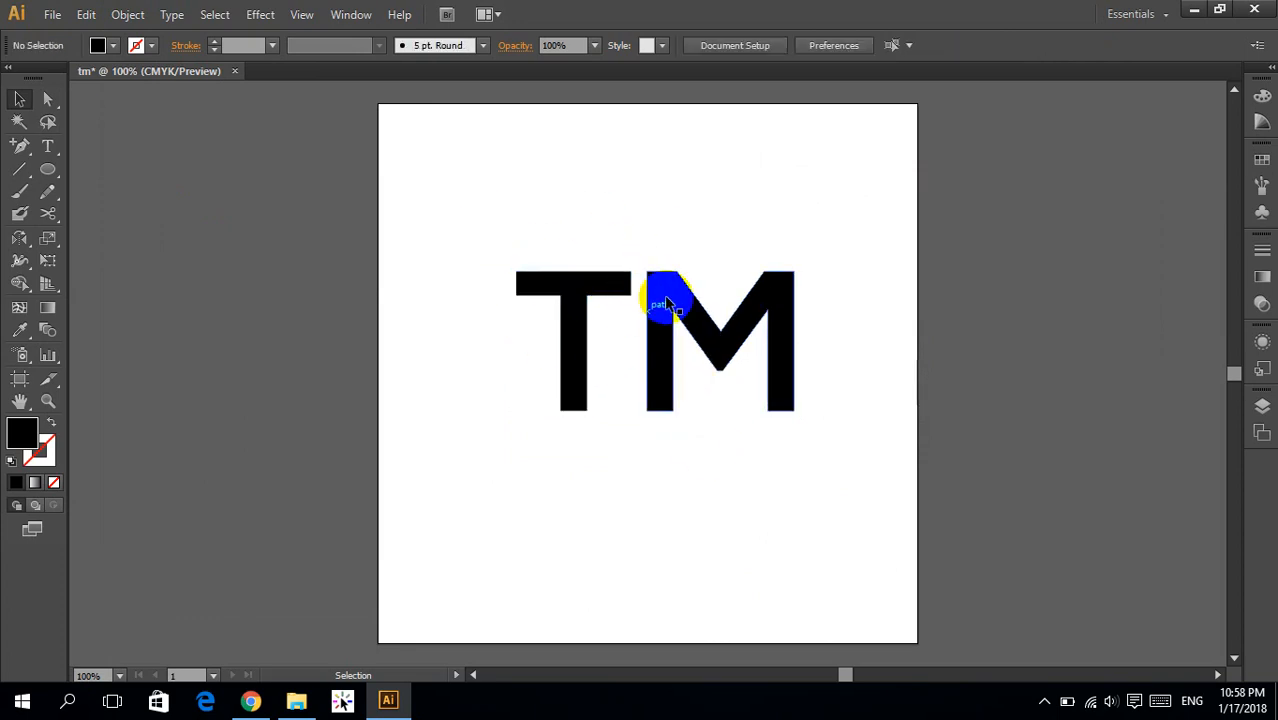
Draw a circle around the TM letters from its center and swap fill and stroke so it has only a black outline
{"action": "left_click", "coordinate": [52, 173]}
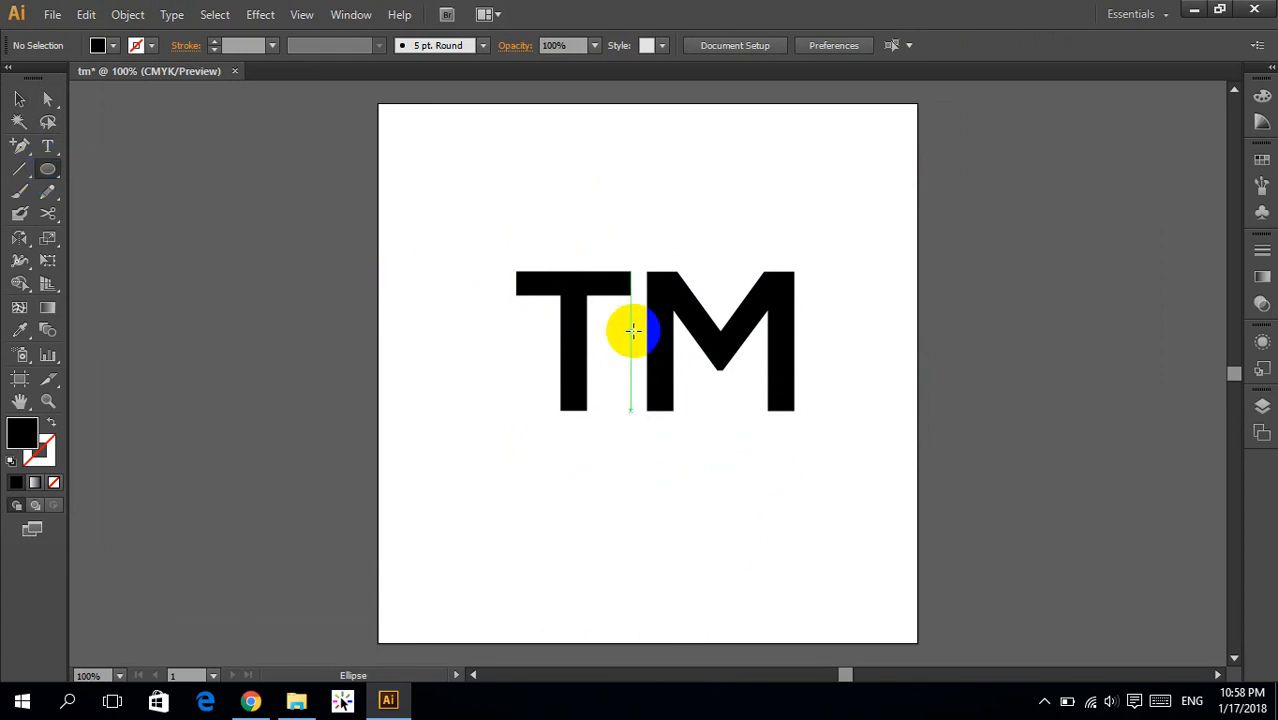
{"action": "left_click_drag", "start_coordinate": [638, 334], "coordinate": [824, 497]}
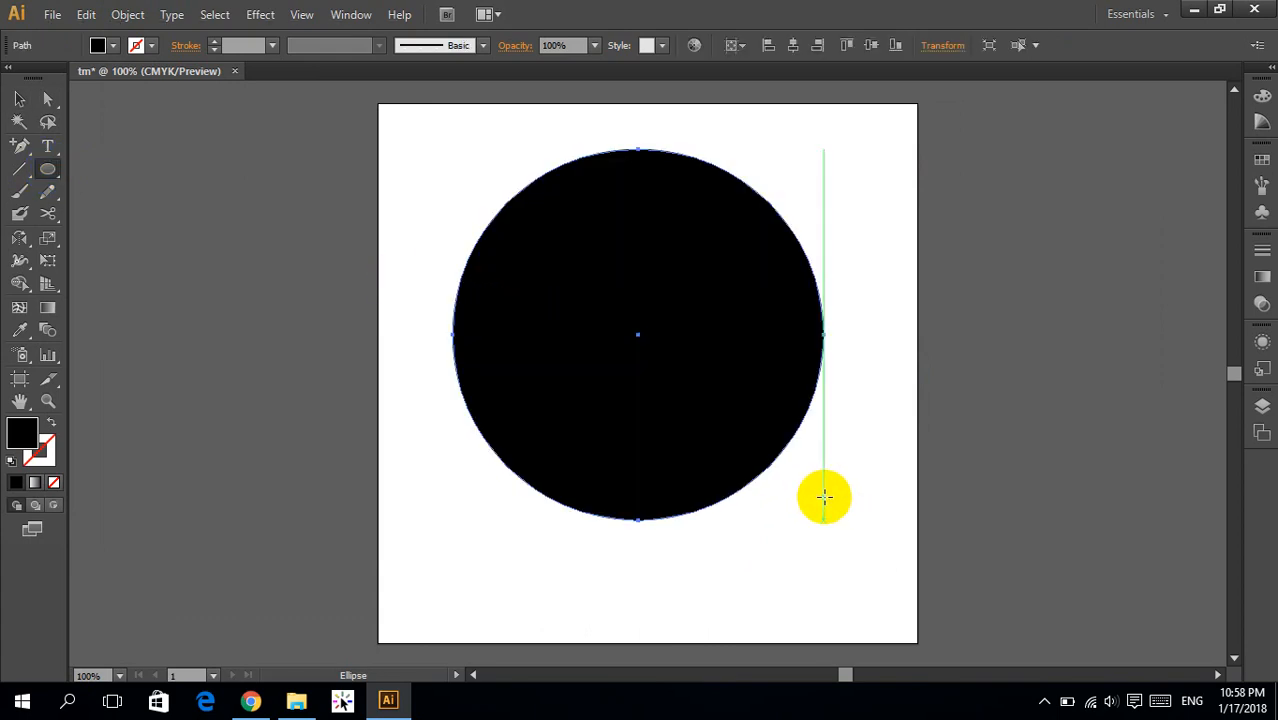
{"action": "left_click", "coordinate": [53, 424]}
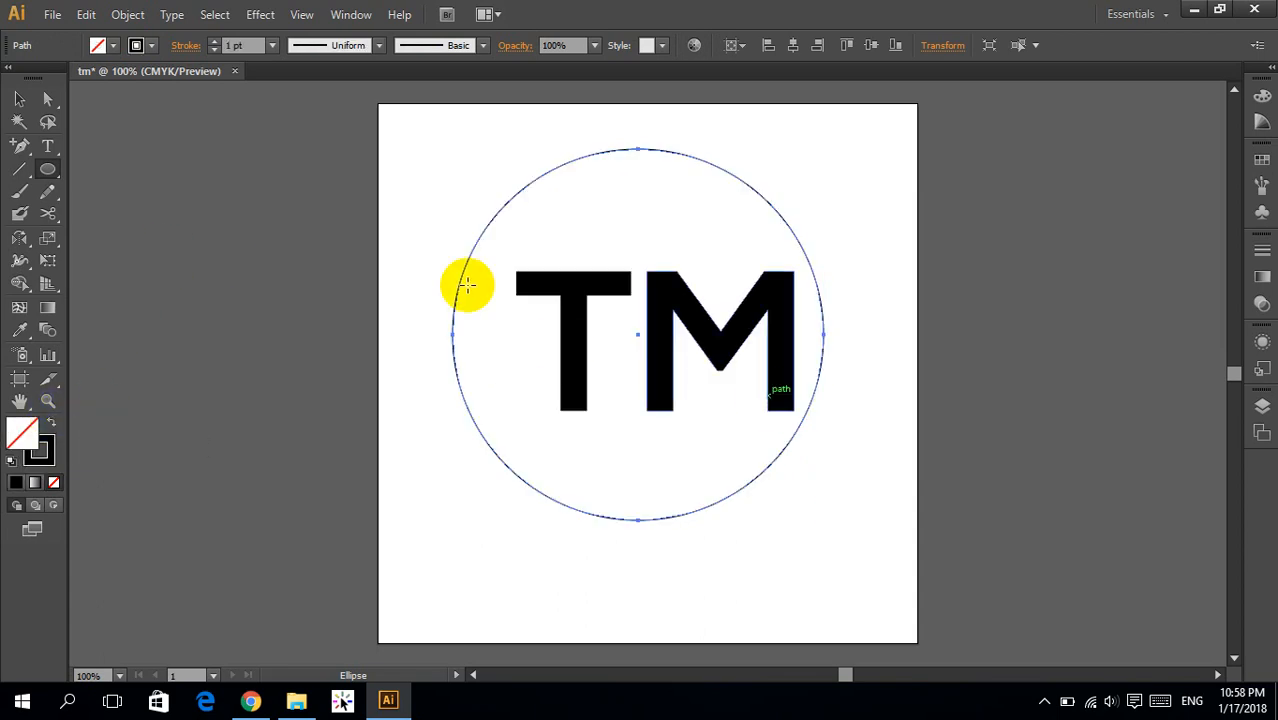
Increase the circle's stroke weight to 22 pt and move the circle slightly right to surround the letters more evenly
{"action": "left_click", "coordinate": [19, 98]}
{"action": "left_click", "coordinate": [216, 43]}
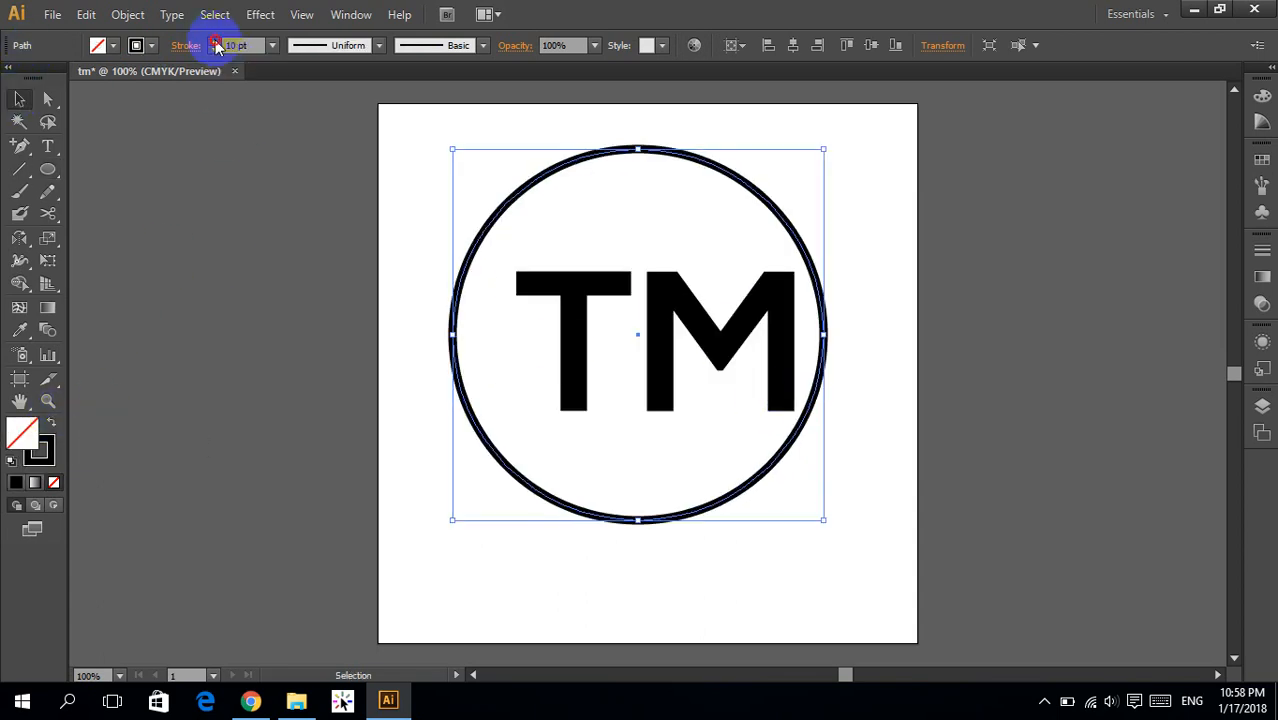
{"action": "left_click_drag", "start_coordinate": [790, 225], "coordinate": [825, 232]}
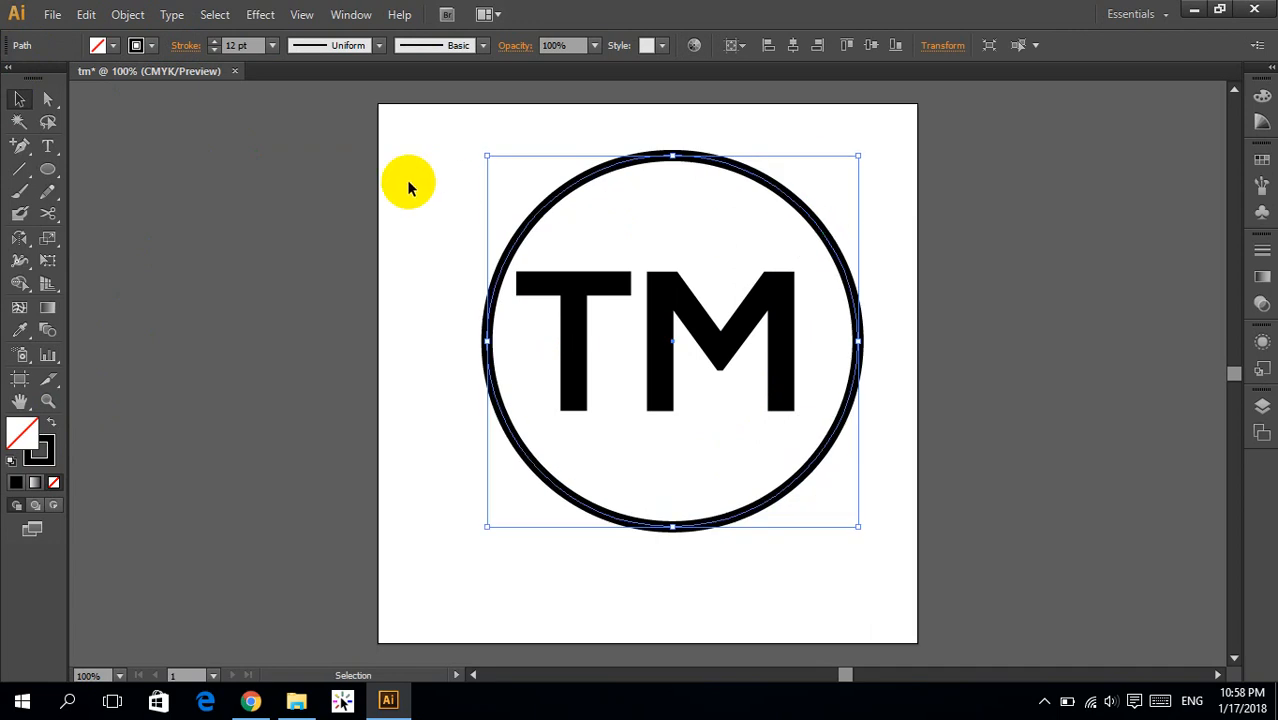
{"action": "left_click", "coordinate": [214, 41]}
{"action": "left_click", "coordinate": [214, 41]}
{"action": "left_click", "coordinate": [214, 41]}
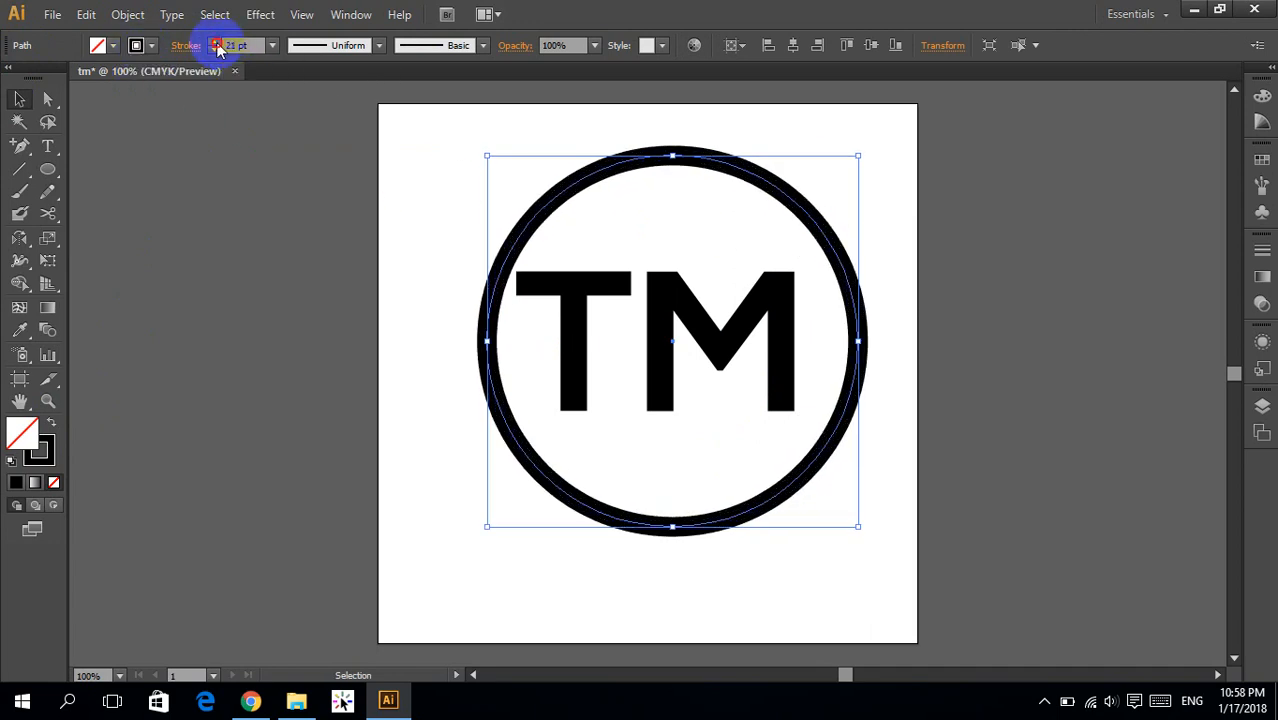
{"action": "left_click", "coordinate": [214, 41]}
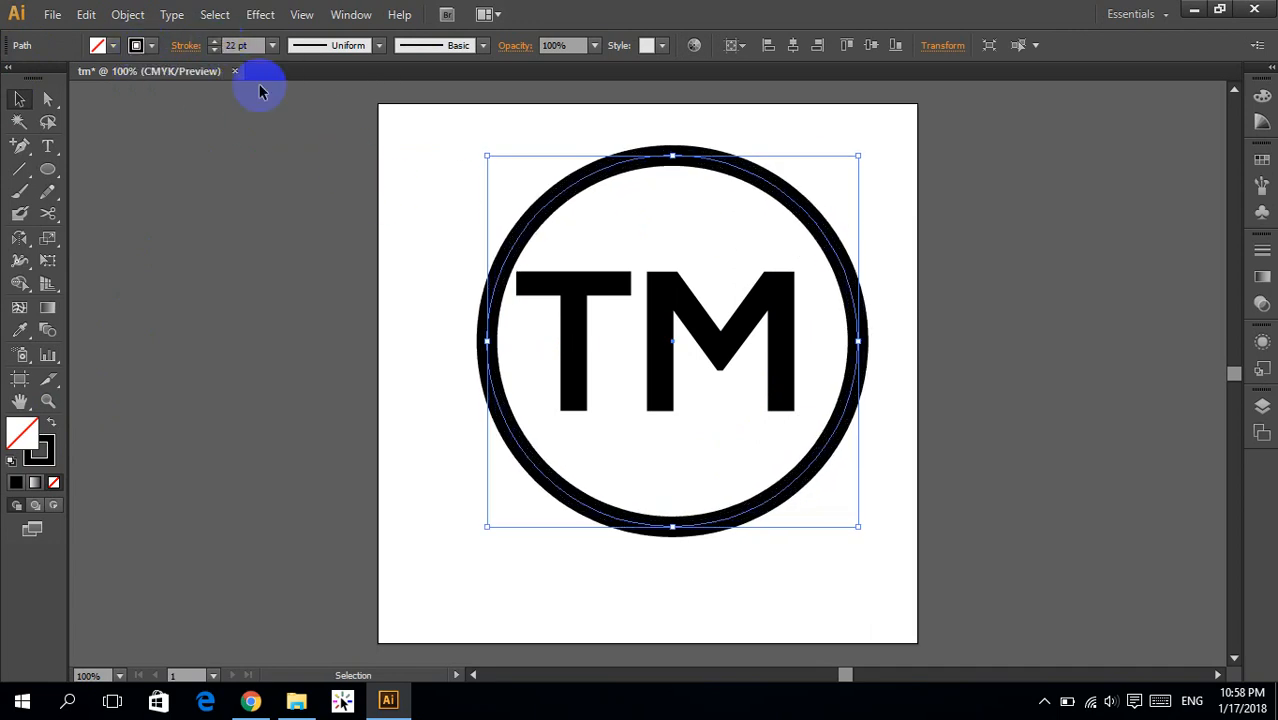
Increase the circle's stroke weight to 32 pt and shift the circle slightly left around the letters
{"action": "left_click", "coordinate": [214, 43]}
{"action": "left_click", "coordinate": [214, 43]}
{"action": "left_click", "coordinate": [214, 41]}
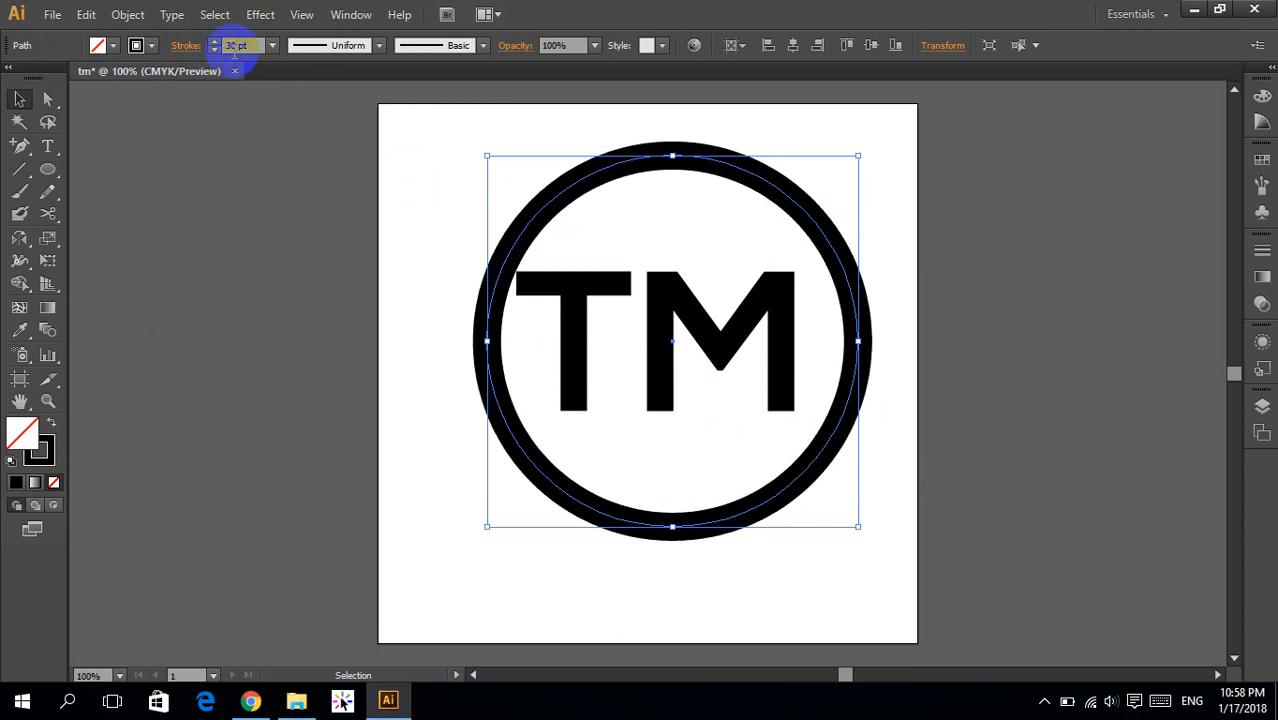
{"action": "left_click", "coordinate": [214, 43]}
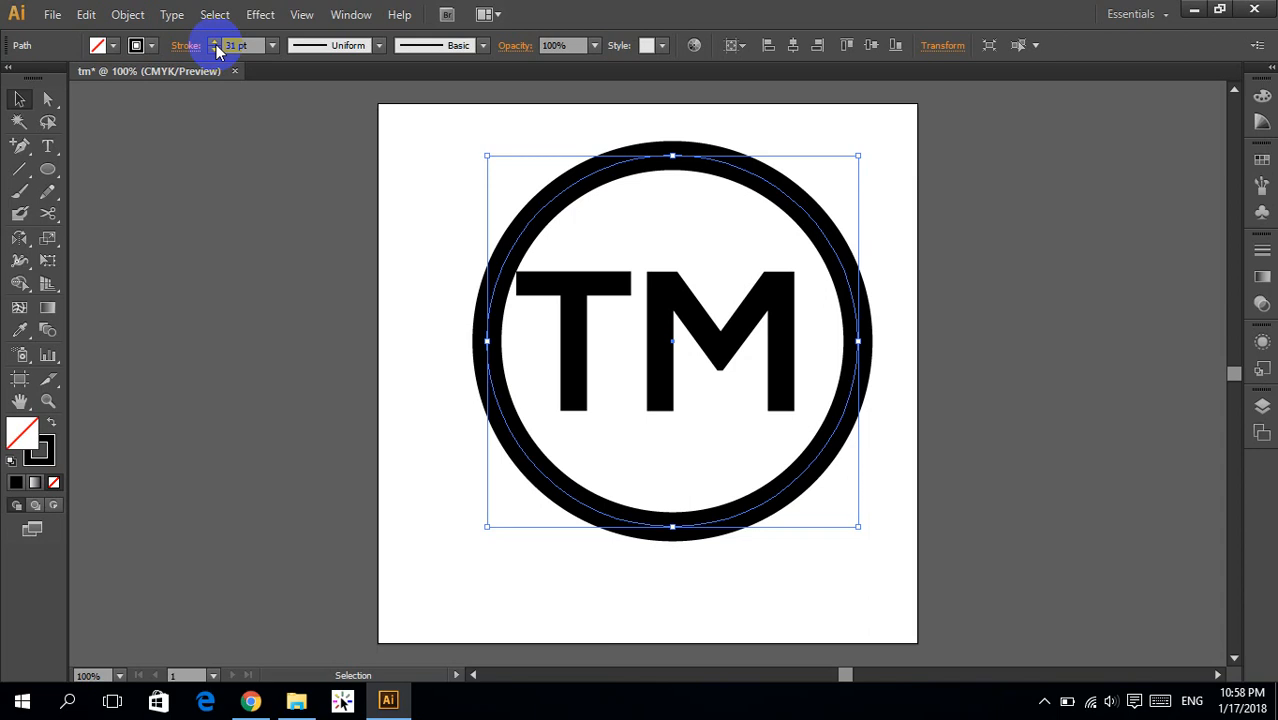
{"action": "left_click", "coordinate": [215, 43]}
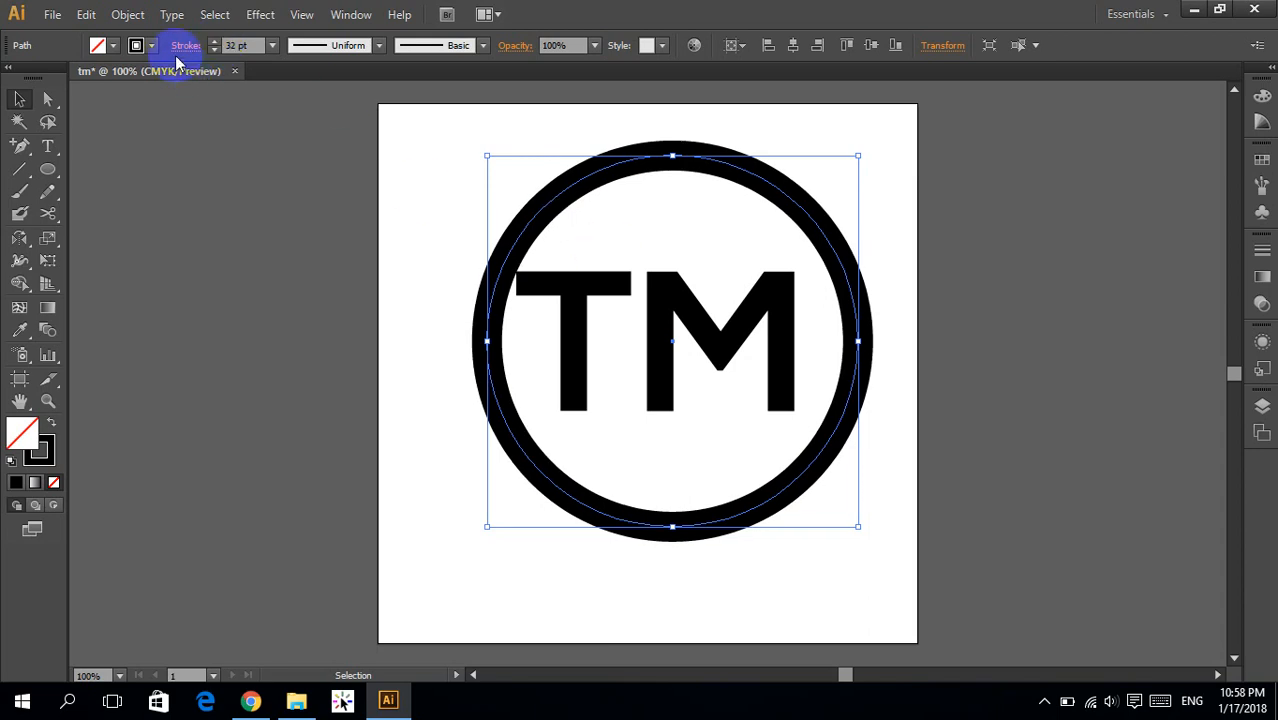
{"action": "left_click", "coordinate": [650, 200]}
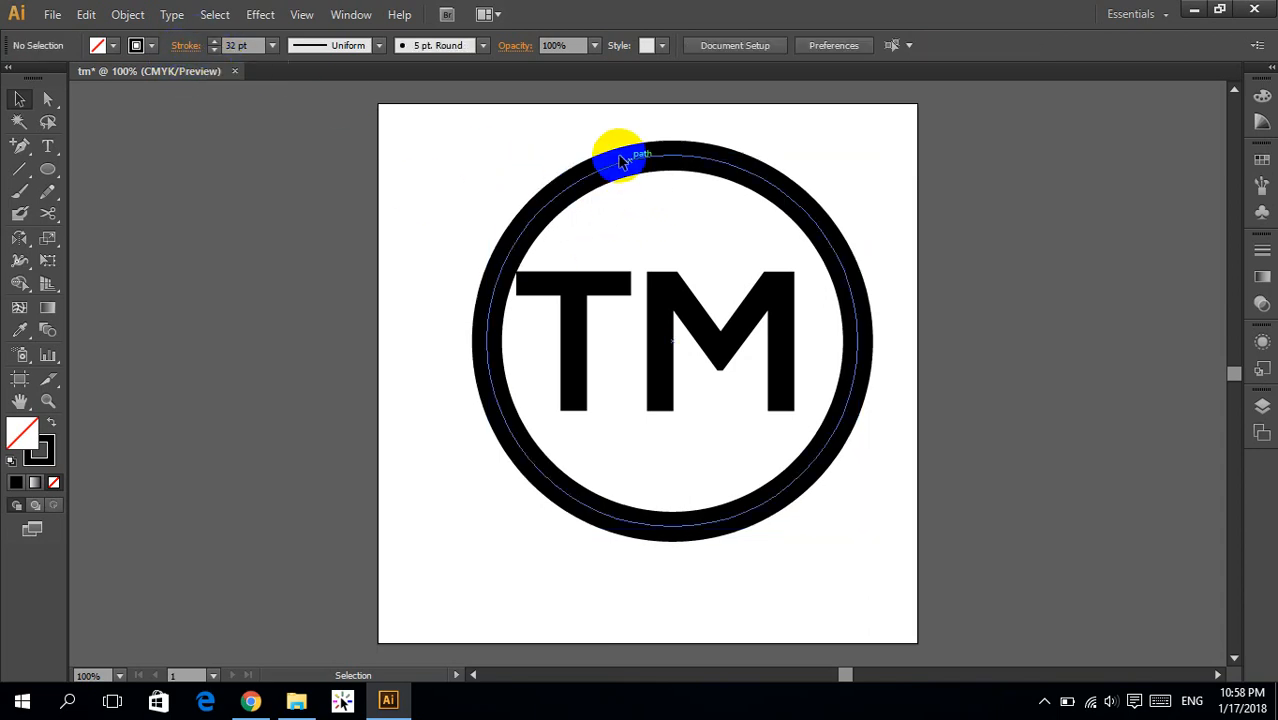
{"action": "left_click_drag", "start_coordinate": [617, 165], "coordinate": [609, 165]}
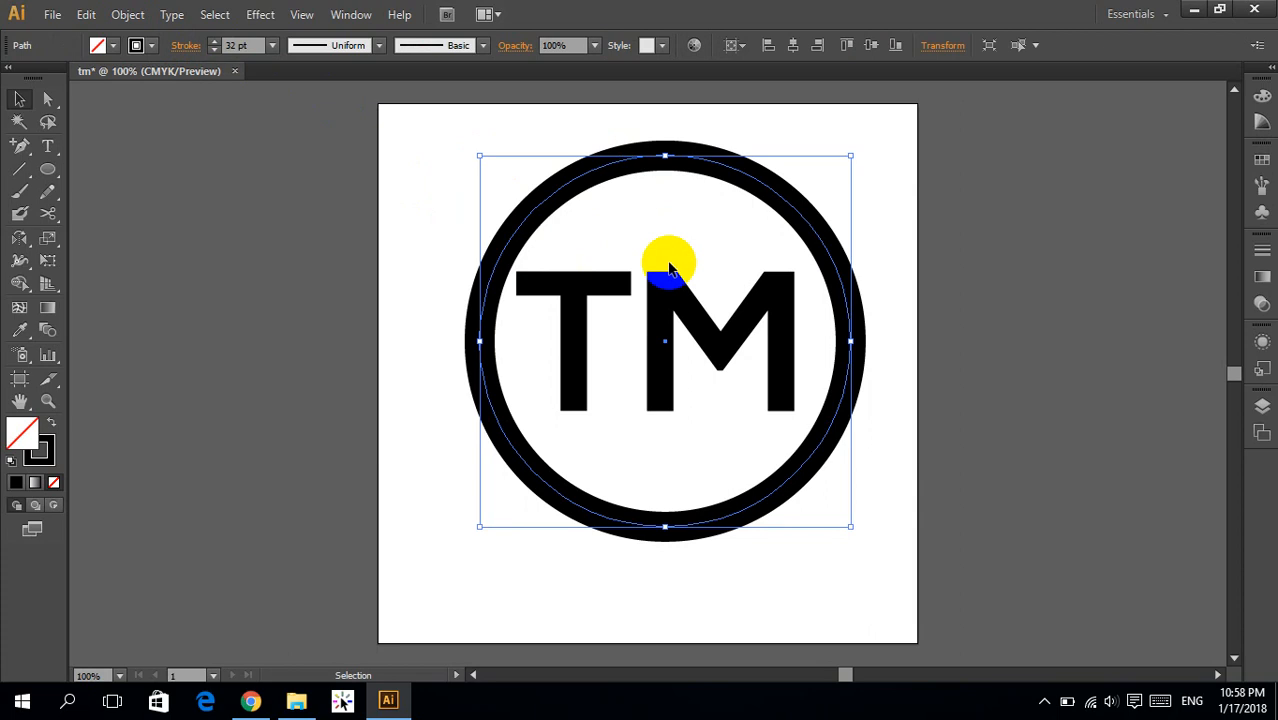
Expand the circle with Fill and Stroke enabled to convert its thick outline into a vector shape
{"action": "left_click", "coordinate": [603, 243]}
{"action": "left_click", "coordinate": [608, 285]}
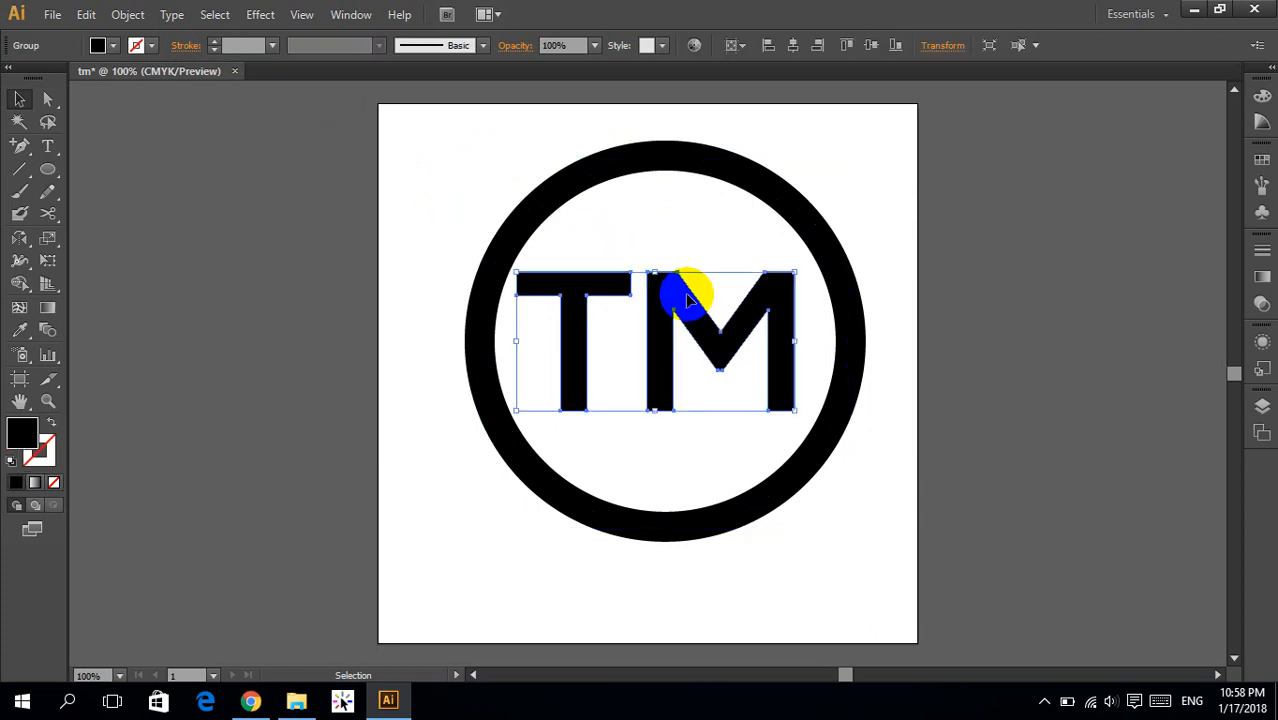
{"action": "left_click", "coordinate": [617, 166], "text": "shift"}
{"action": "left_click", "coordinate": [617, 163]}
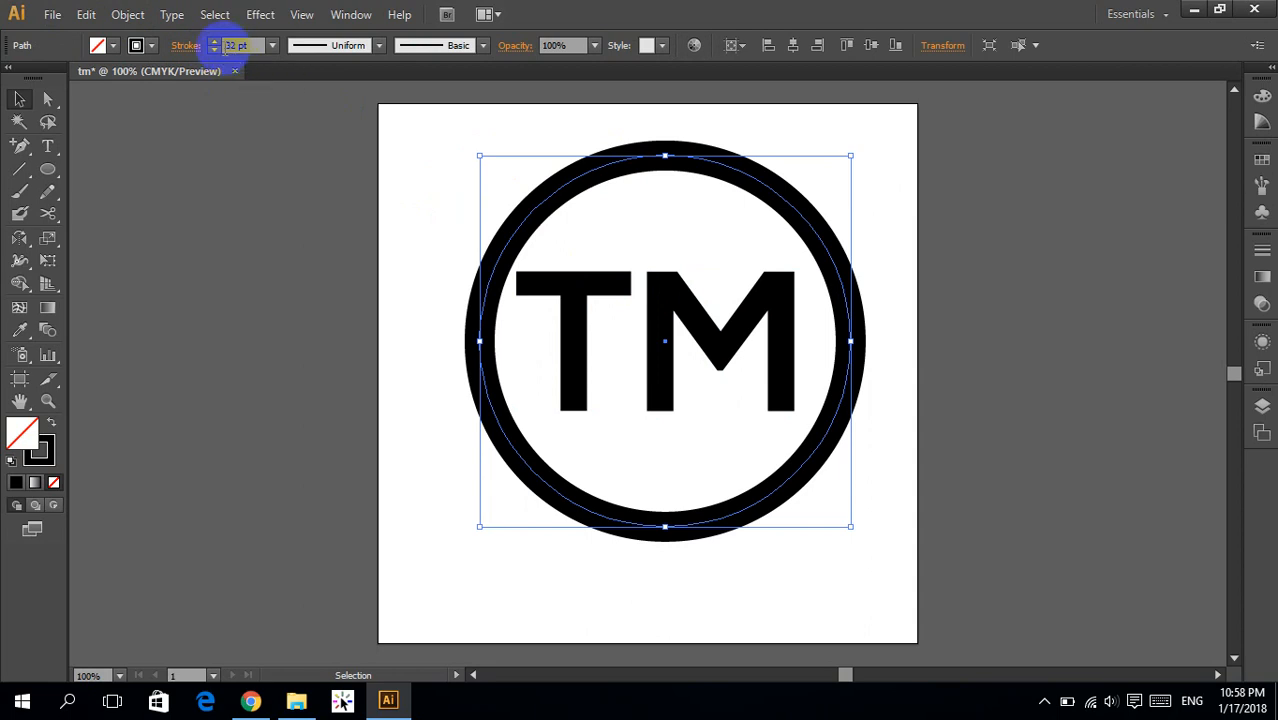
{"action": "left_click", "coordinate": [127, 14]}
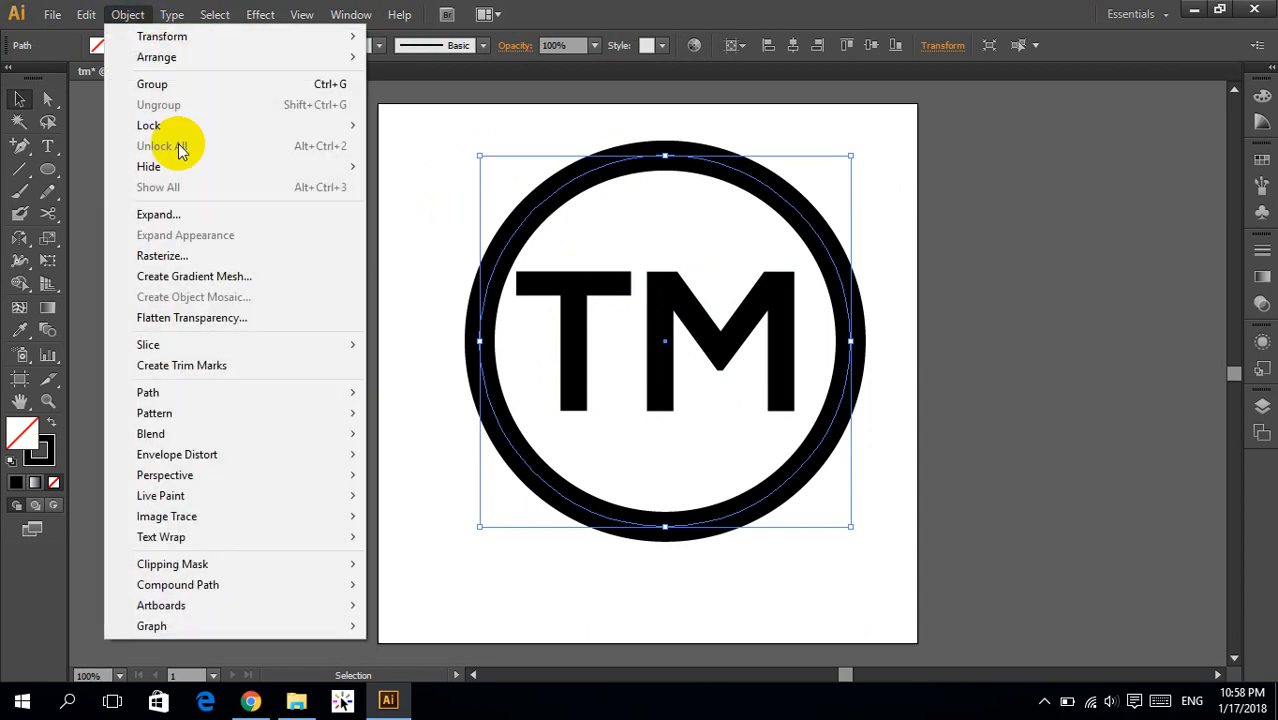
{"action": "left_click", "coordinate": [155, 214]}
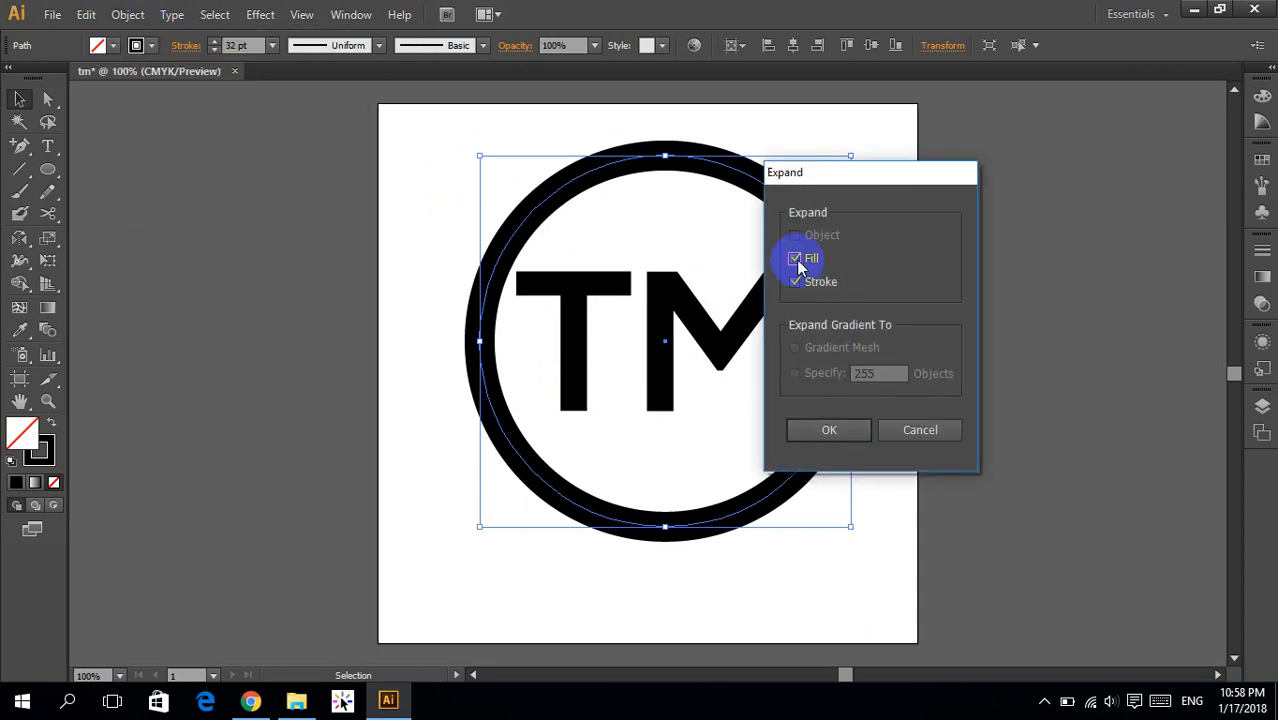
{"action": "left_click", "coordinate": [829, 426]}
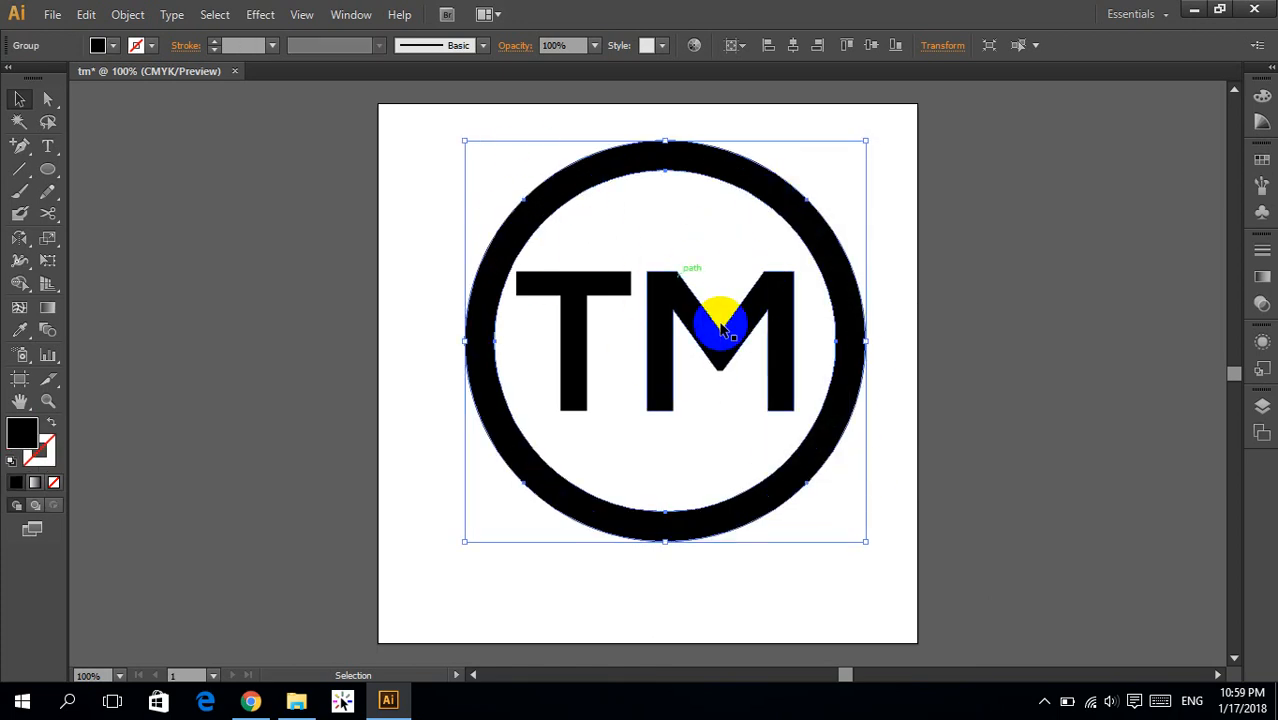
Select the TM letters and the ring together and center them horizontally and vertically on the artboard
{"action": "left_click", "coordinate": [446, 190]}
{"action": "left_click_drag", "start_coordinate": [446, 190], "coordinate": [903, 461]}
{"action": "left_click", "coordinate": [793, 47]}
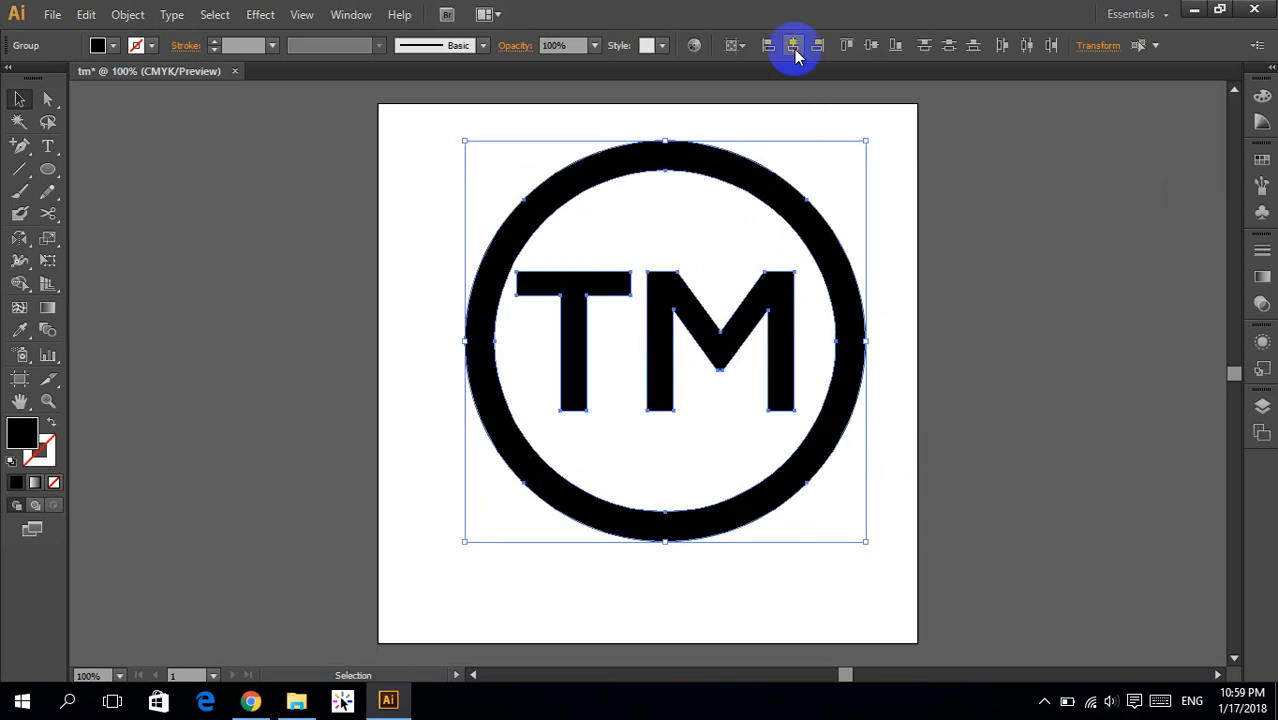
{"action": "left_click", "coordinate": [795, 47]}
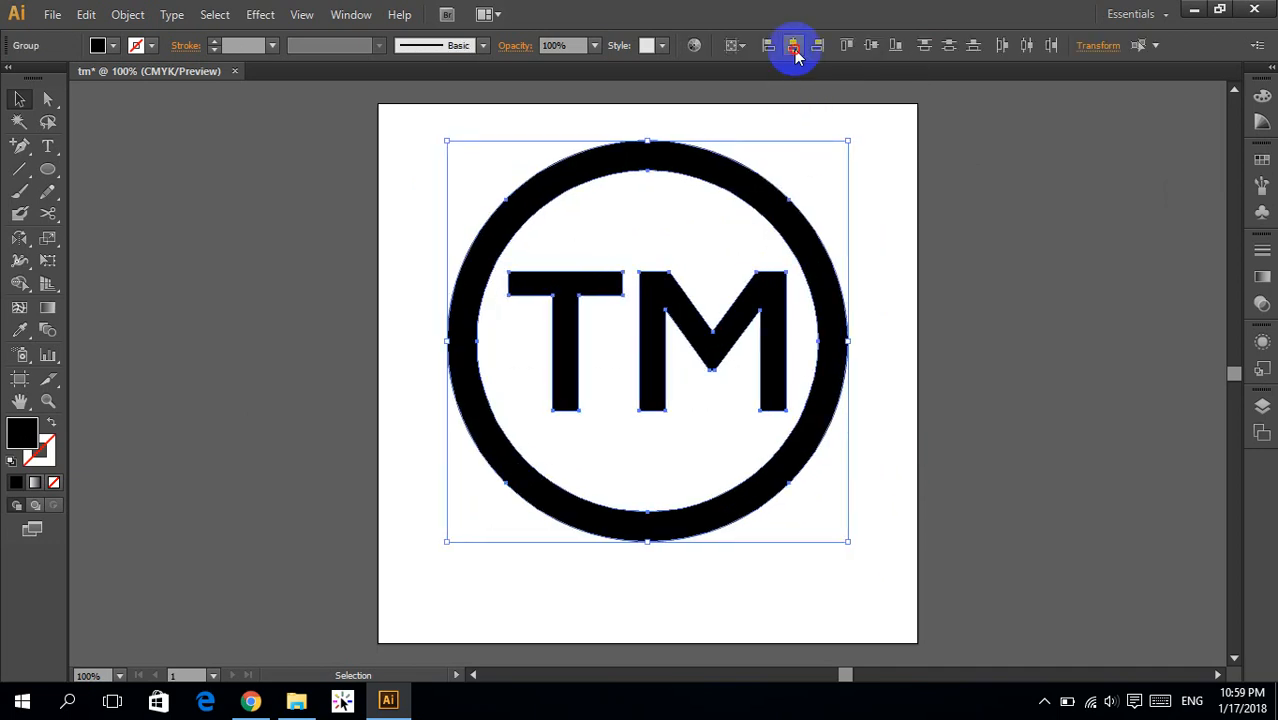
{"action": "left_click", "coordinate": [871, 47]}
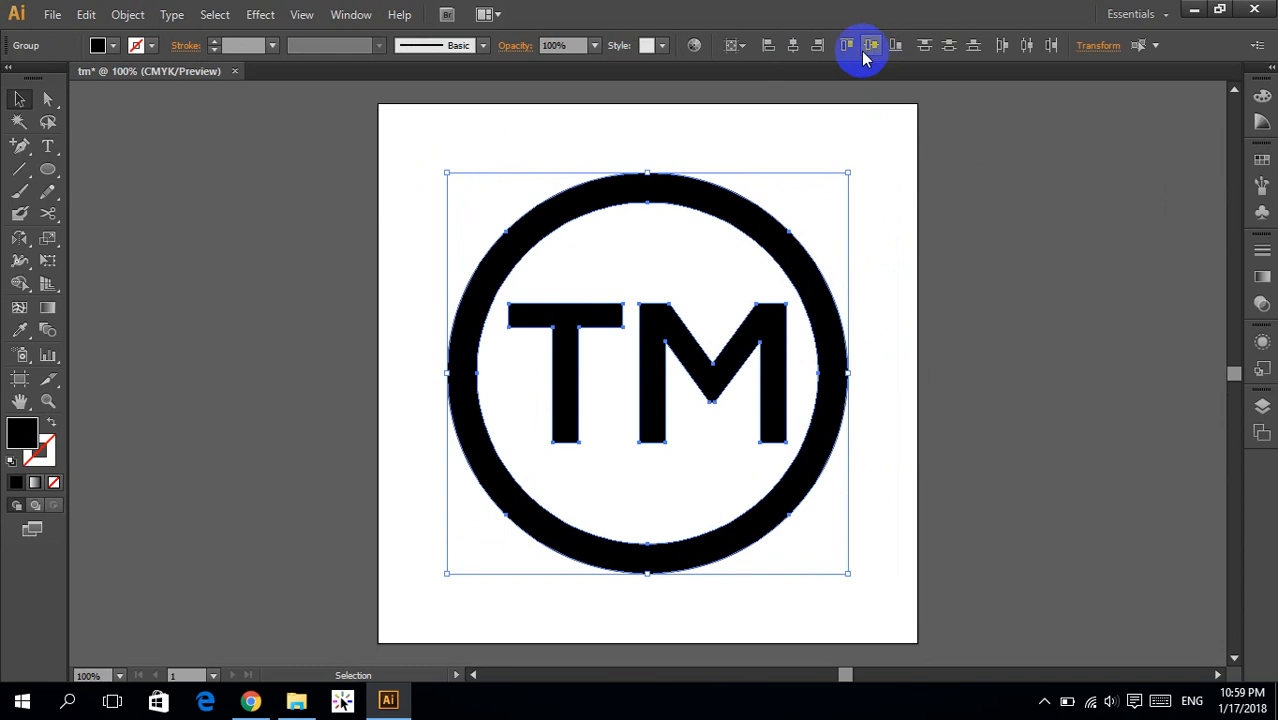
Set the alignment reference to Align to Selection and deselect the artwork
{"action": "left_click", "coordinate": [738, 47]}
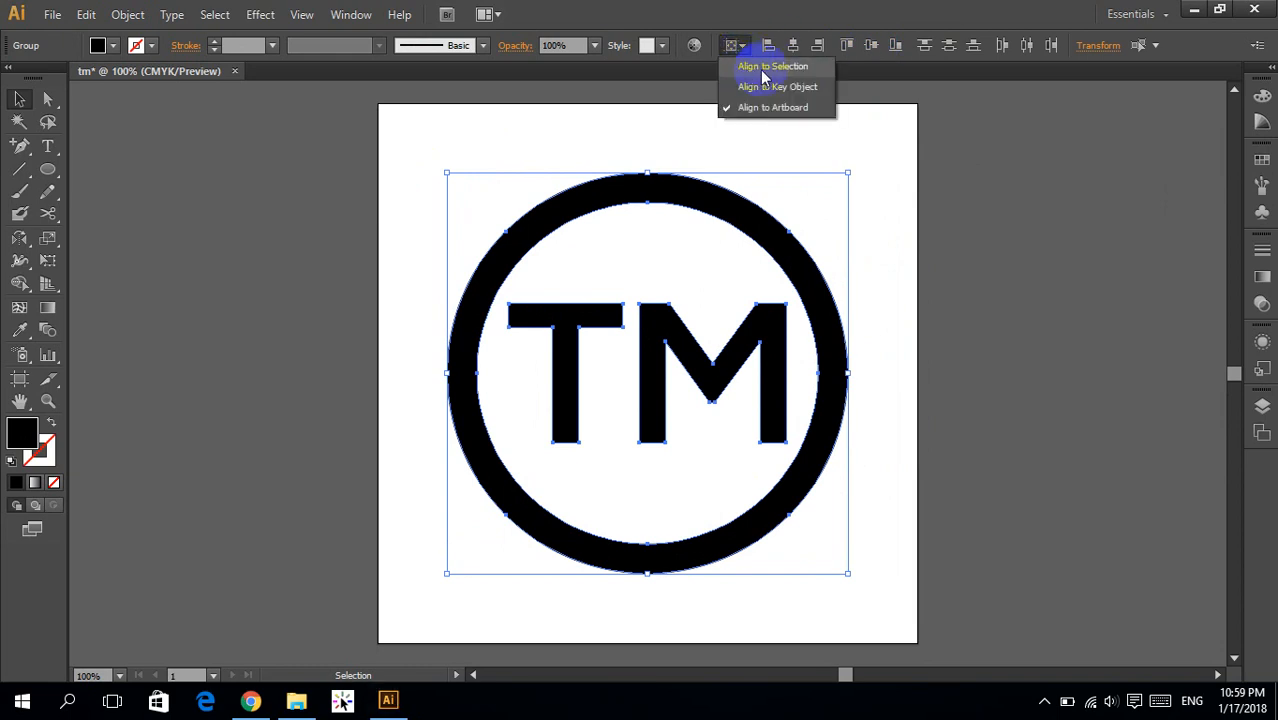
{"action": "left_click", "coordinate": [778, 68]}
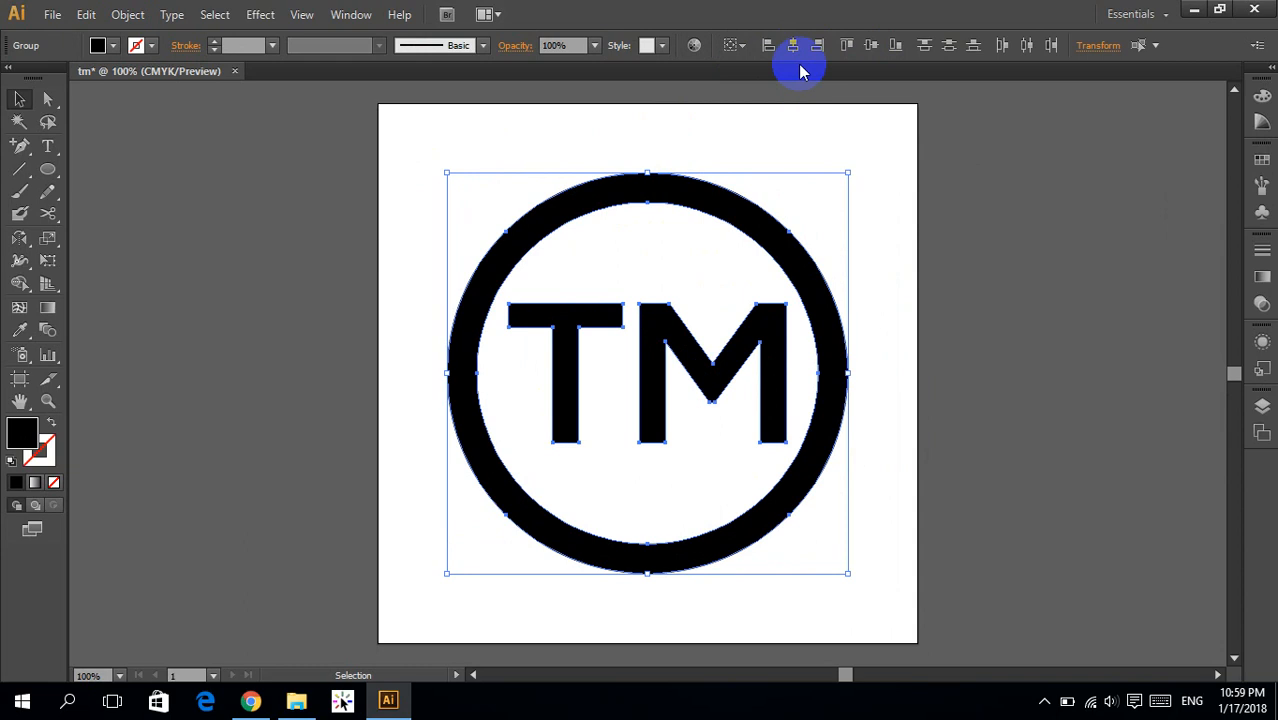
{"action": "left_click", "coordinate": [730, 47]}
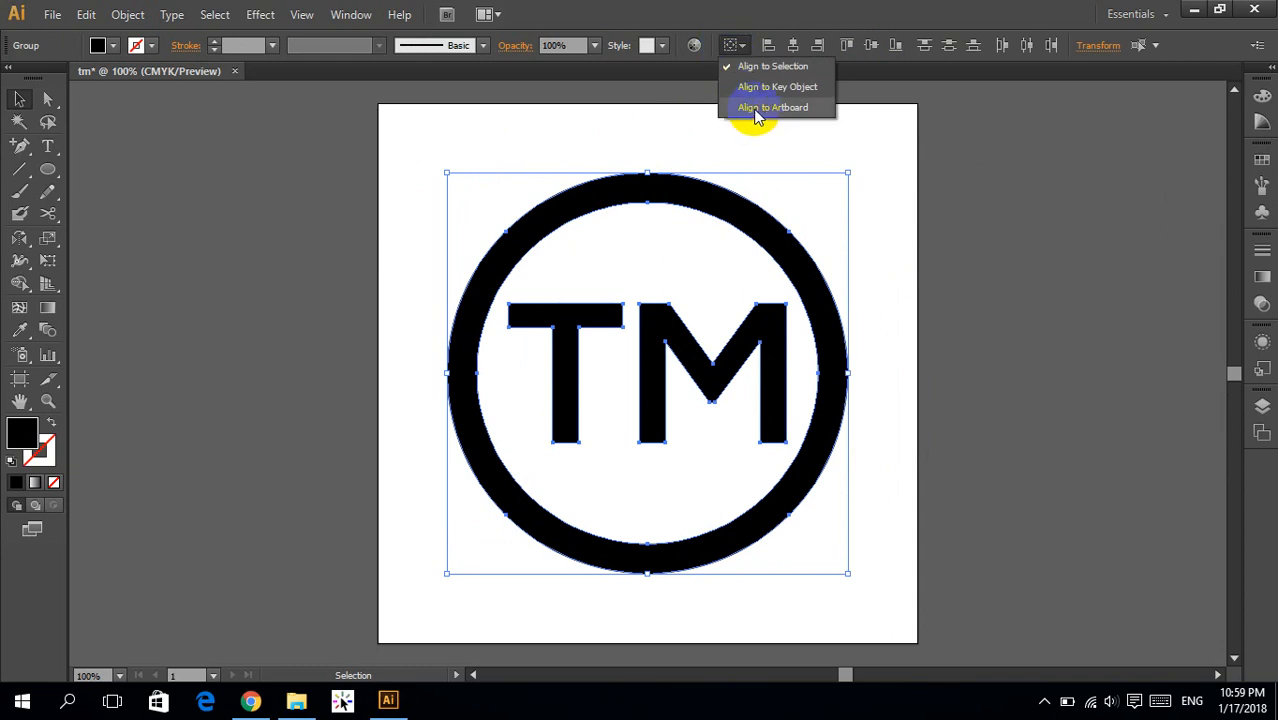
{"action": "left_click", "coordinate": [548, 158]}
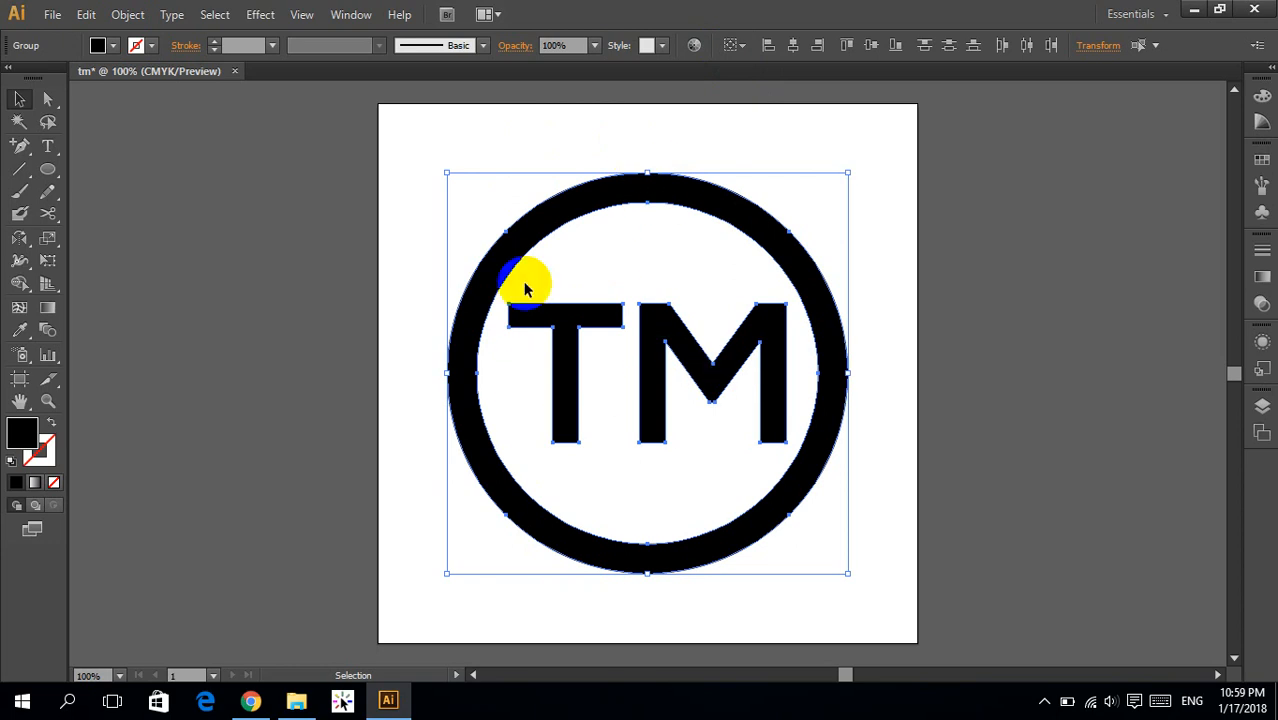
{"action": "left_click", "coordinate": [857, 215]}
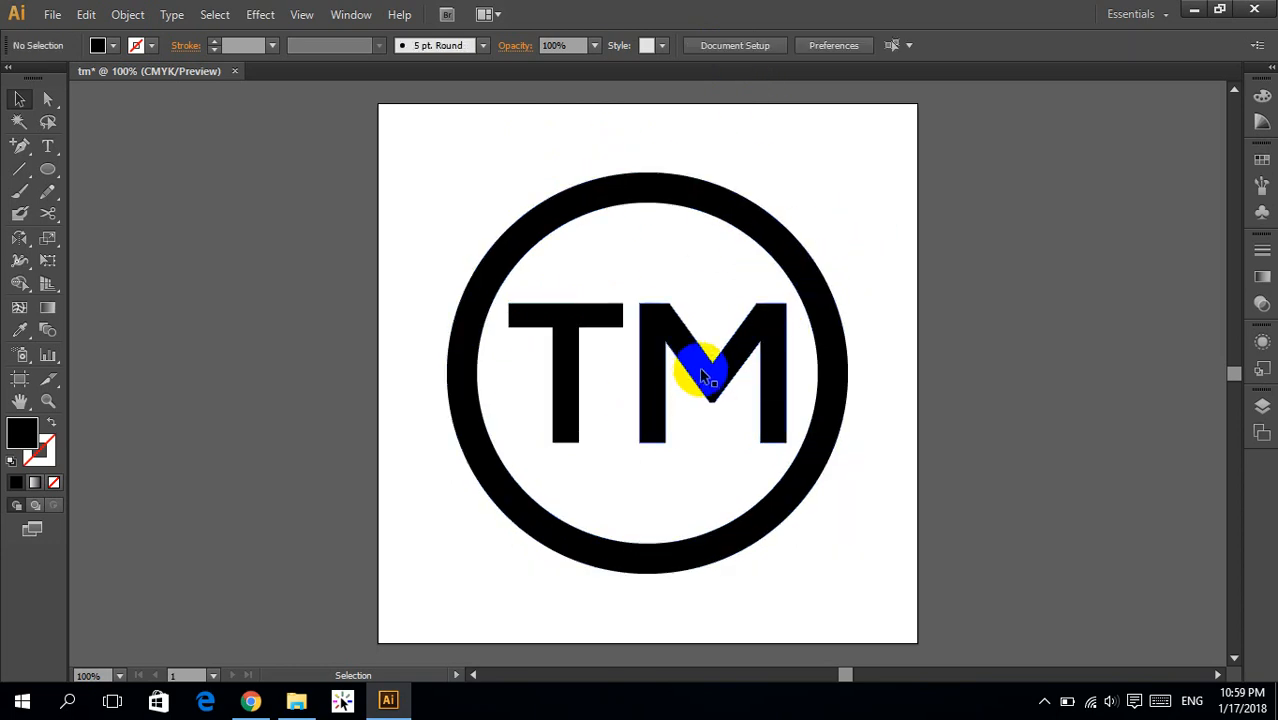
Ungroup the TM letters so each is a separate shape, and deselect them
{"action": "left_click", "coordinate": [569, 366]}
{"action": "right_click", "coordinate": [569, 365]}
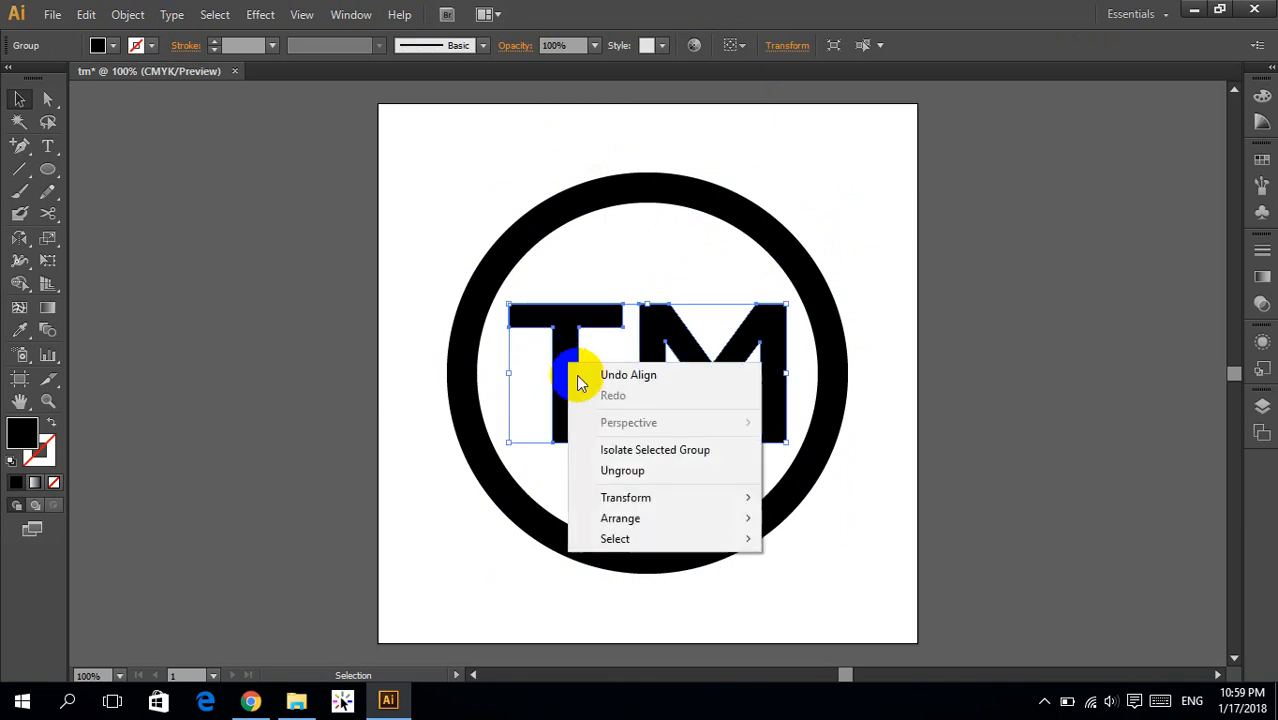
{"action": "left_click", "coordinate": [620, 470]}
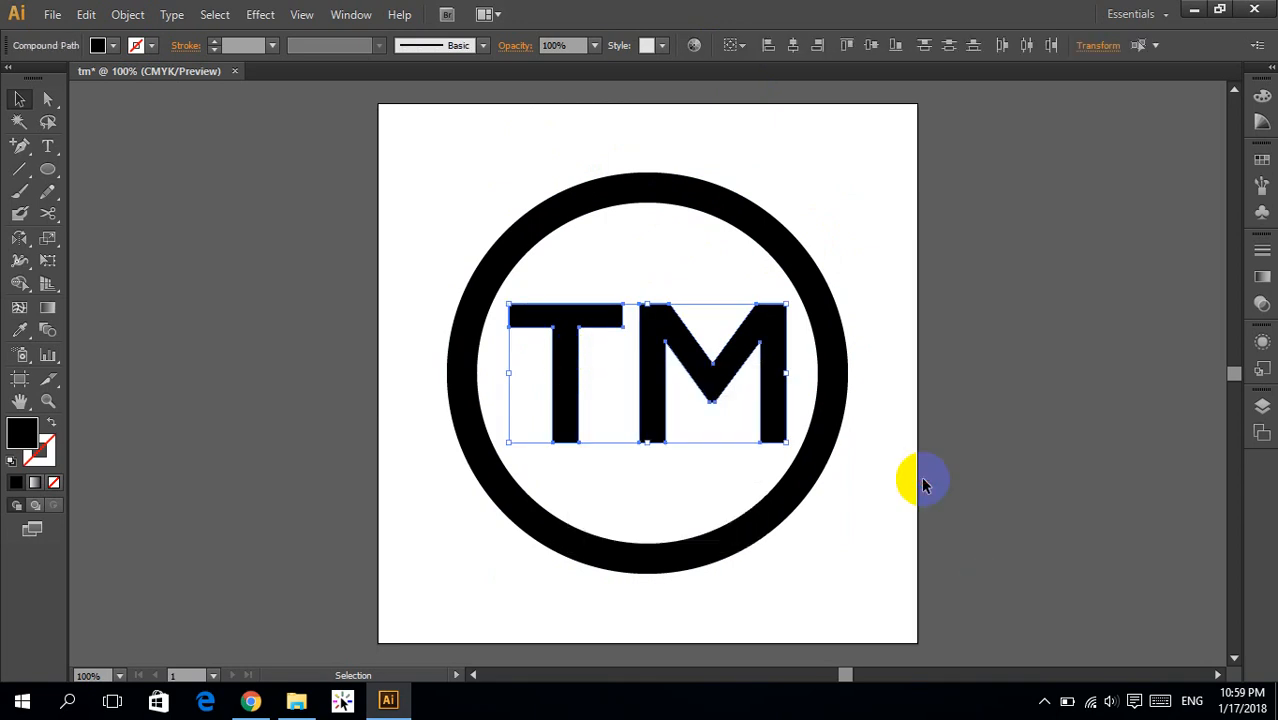
{"action": "left_click", "coordinate": [798, 430]}
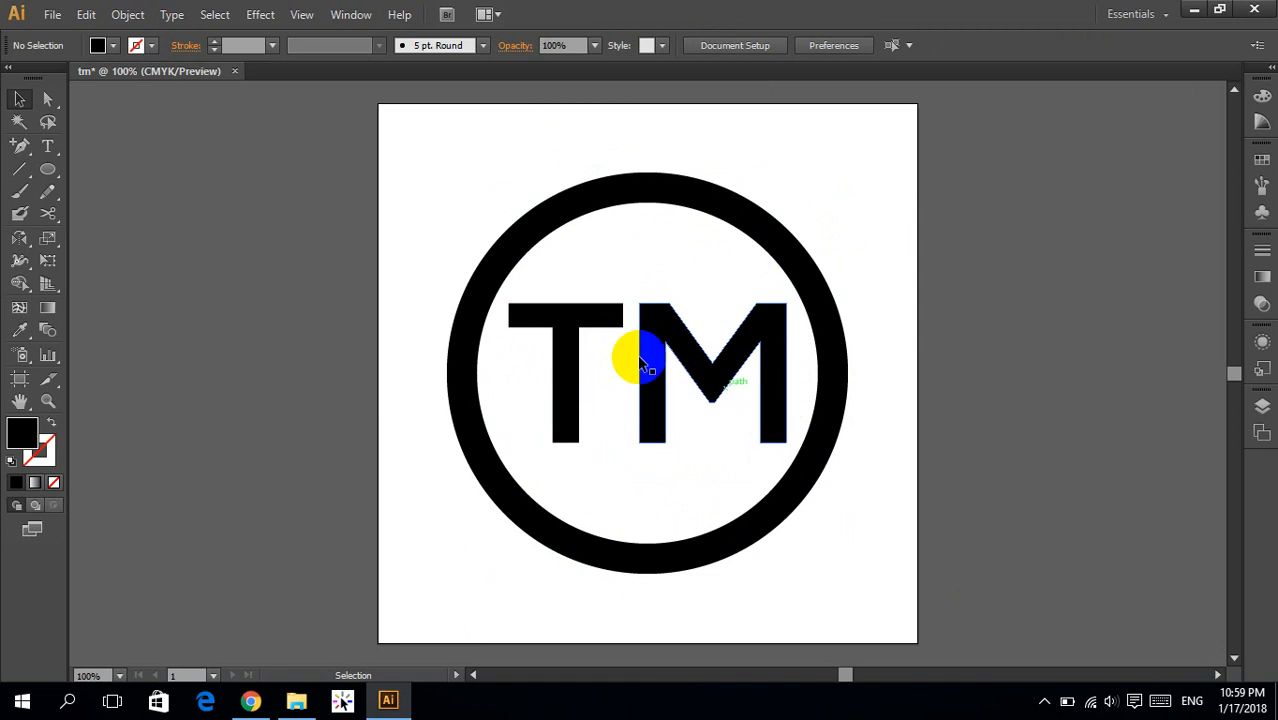
Scale the T and M up slightly together from their center inside the ring
{"action": "left_click", "coordinate": [609, 322]}
{"action": "left_click", "coordinate": [679, 346], "text": "shift"}
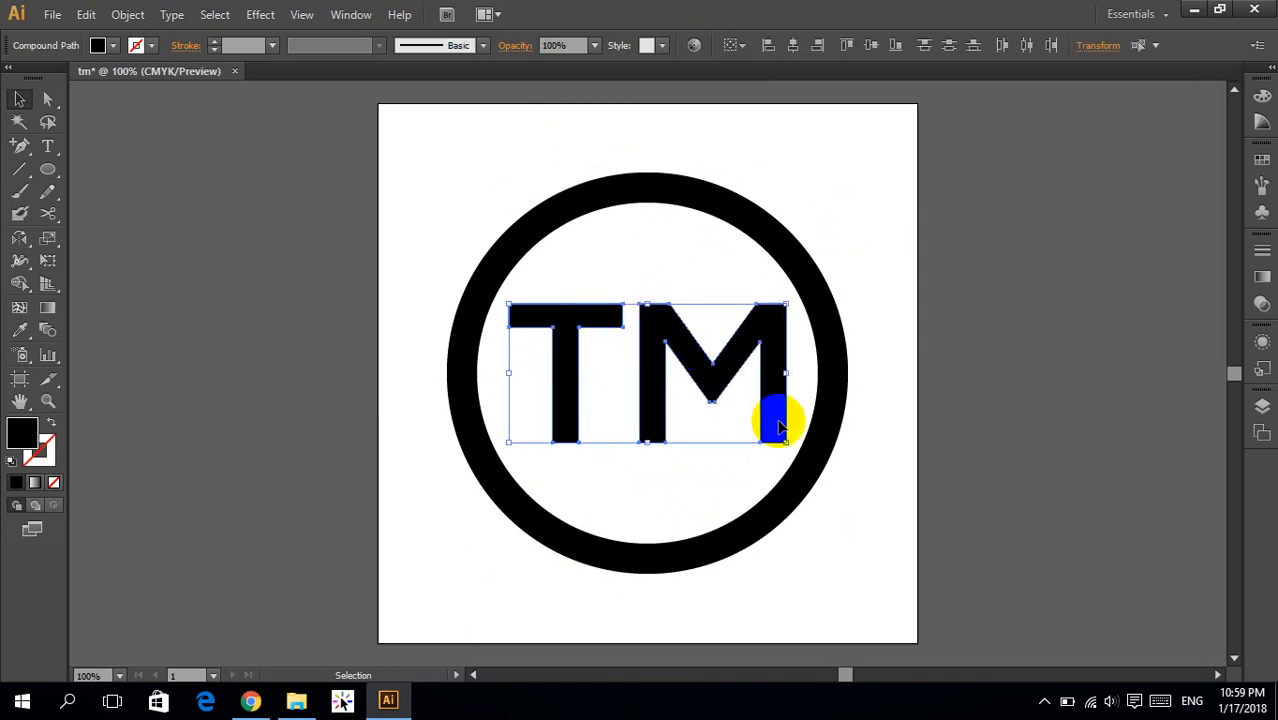
{"action": "mouse_move", "coordinate": [783, 440]}
{"action": "left_mouse_down"}
{"action": "mouse_move", "coordinate": [773, 429]}
{"action": "mouse_move", "coordinate": [822, 478]}
{"action": "mouse_move", "coordinate": [813, 437]}
{"action": "mouse_move", "coordinate": [800, 449]}
{"action": "left_mouse_up"}
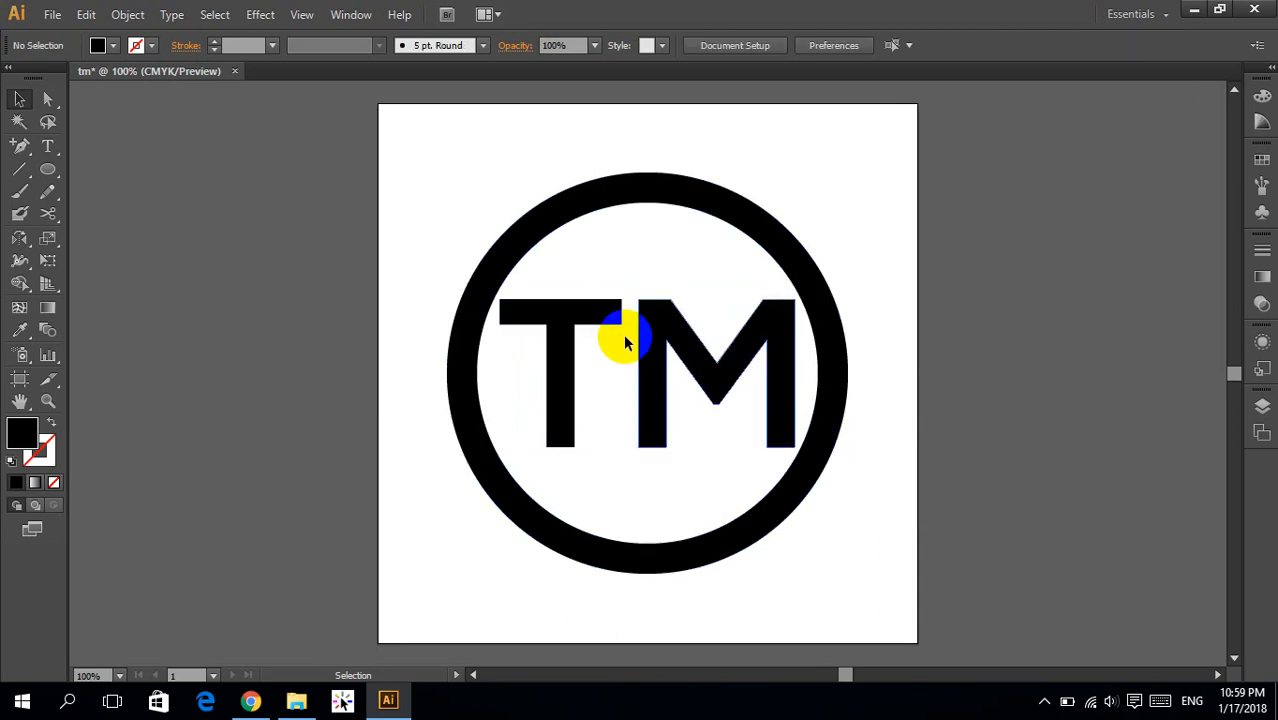
Move the T right so its stem overlaps the left stem of the M, and deselect it
{"action": "left_click", "coordinate": [586, 315]}
{"action": "left_click_drag", "start_coordinate": [579, 318], "coordinate": [664, 327]}
{"action": "left_click", "coordinate": [690, 459]}
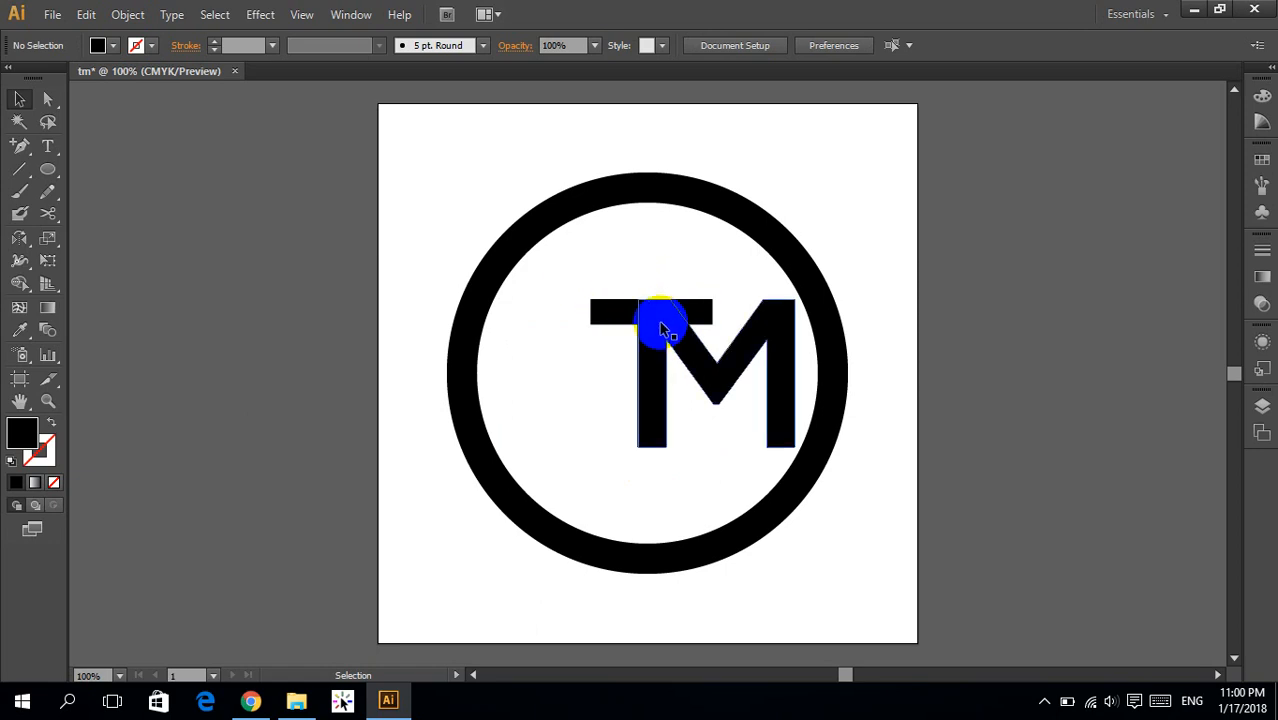
{"action": "left_click_drag", "start_coordinate": [639, 263], "coordinate": [667, 365]}
{"action": "left_click", "coordinate": [17, 287]}
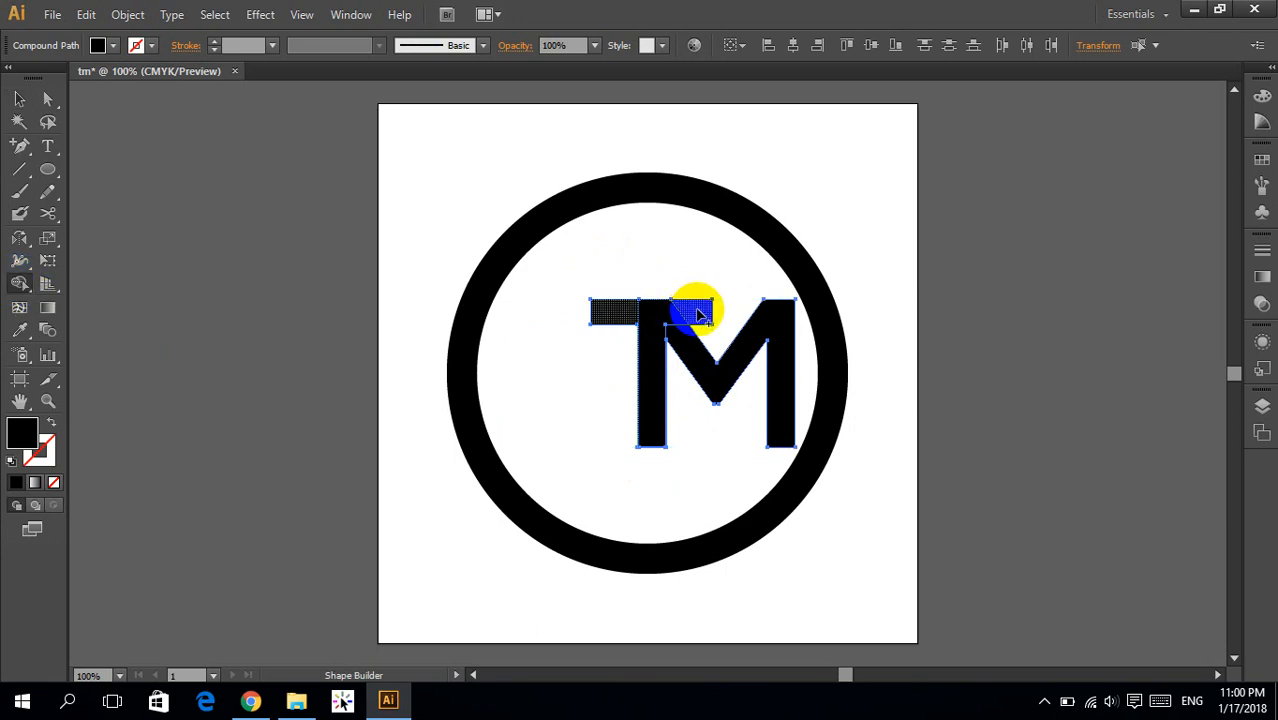
{"action": "left_click_drag", "start_coordinate": [700, 316], "coordinate": [702, 316]}
{"action": "left_click", "coordinate": [20, 90]}
Switch the display to Outline mode to show the paths where the T and M overlap
{"action": "key", "text": "z"}
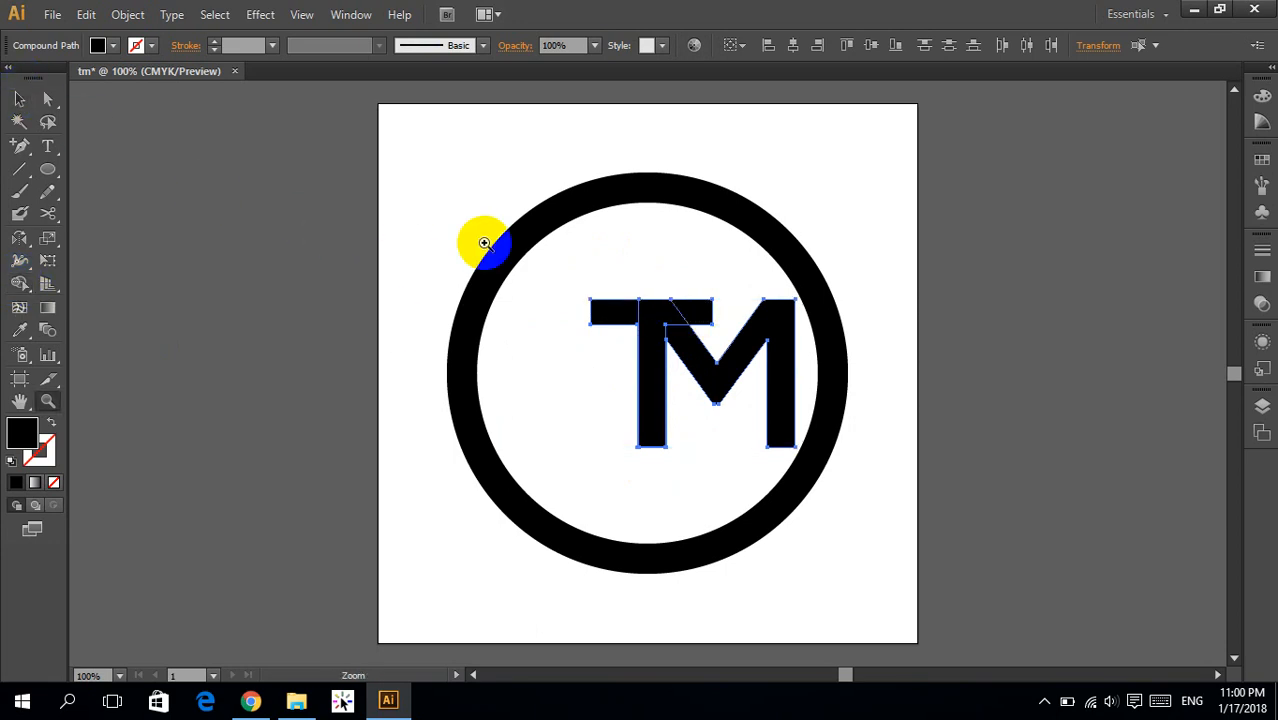
{"action": "left_click_drag", "start_coordinate": [576, 266], "coordinate": [856, 491]}
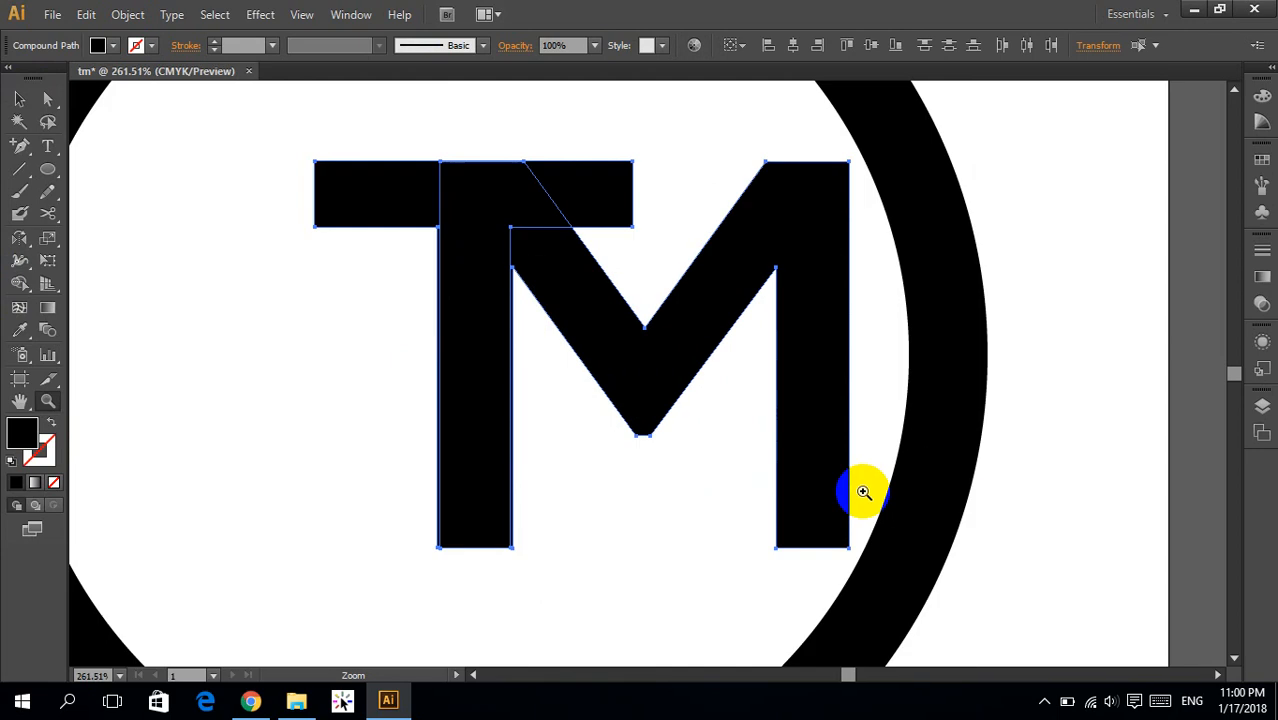
{"action": "left_click_drag", "start_coordinate": [659, 371], "coordinate": [694, 420]}
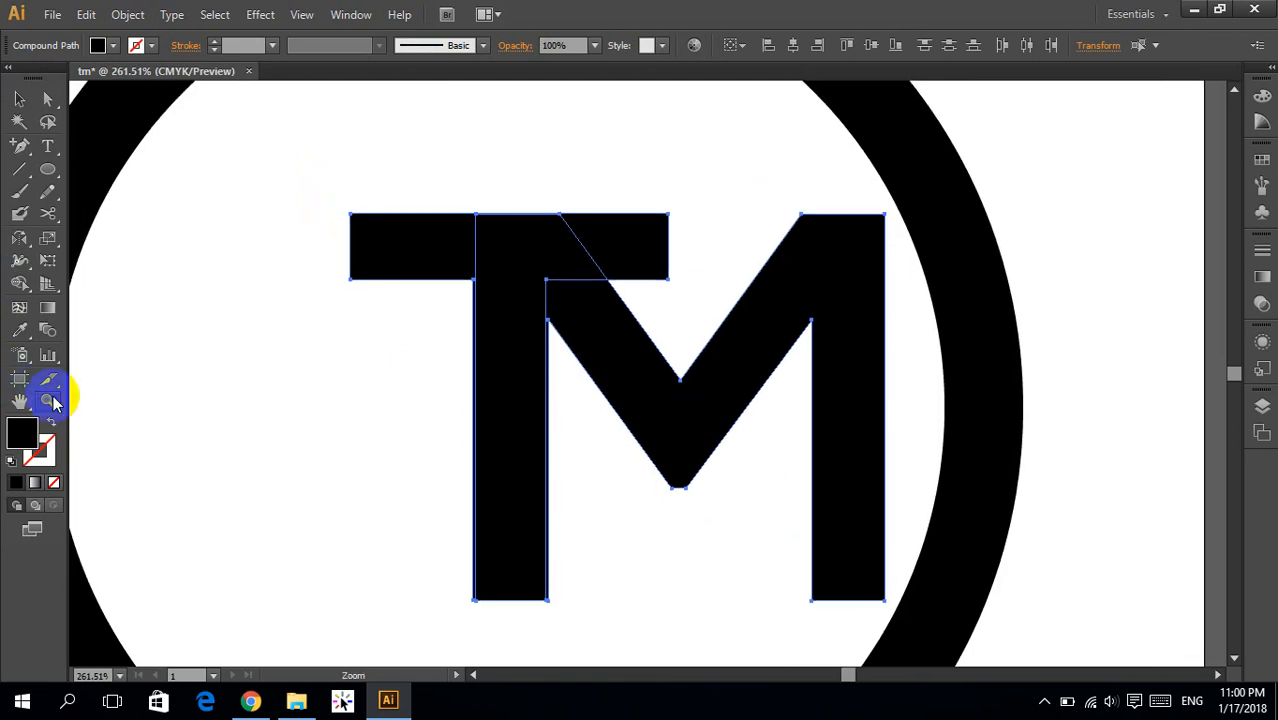
{"action": "key", "text": "v"}
{"action": "left_click", "coordinate": [279, 347]}
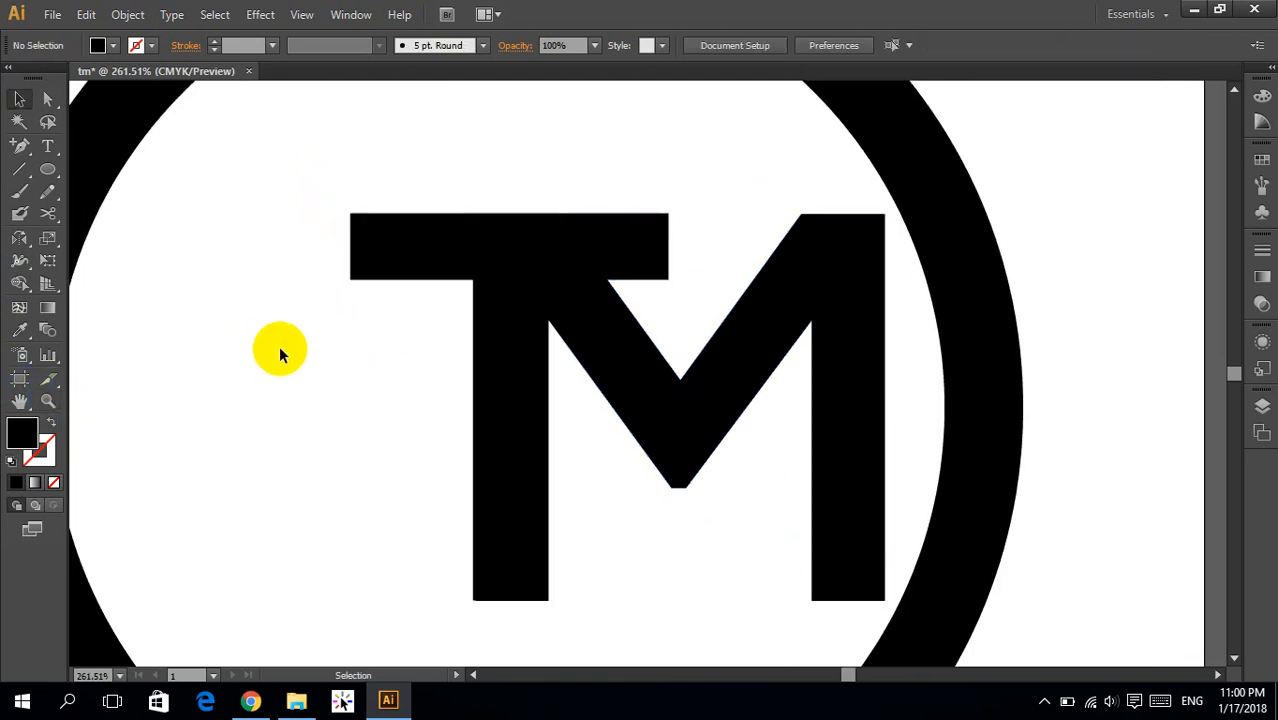
{"action": "left_click", "coordinate": [430, 222]}
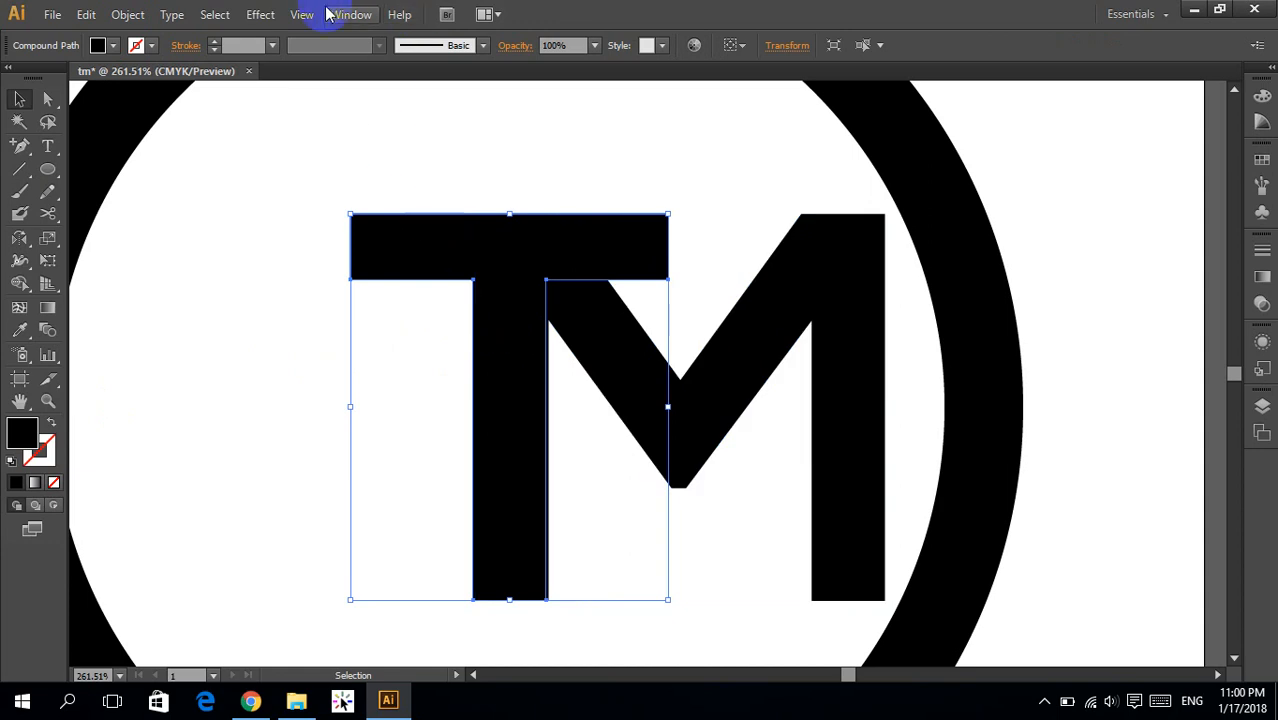
{"action": "left_click", "coordinate": [214, 14]}
{"action": "mouse_move", "coordinate": [302, 14]}
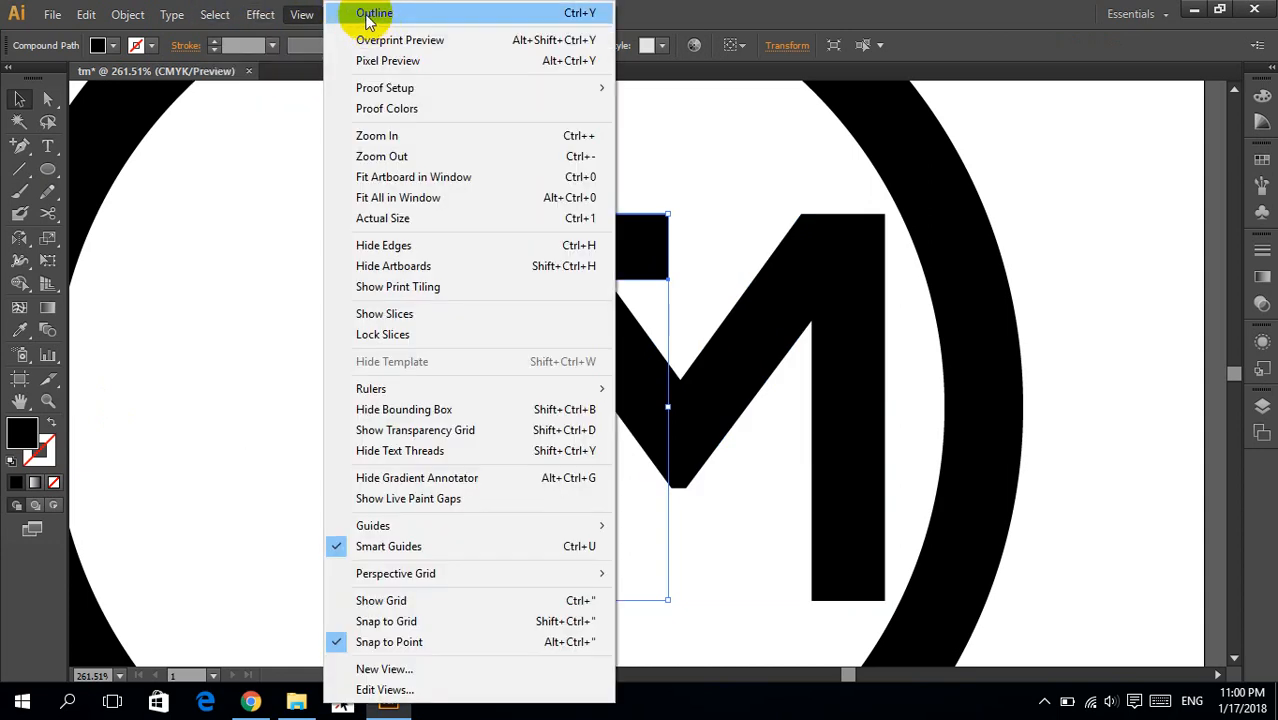
{"action": "left_click", "coordinate": [386, 14]}
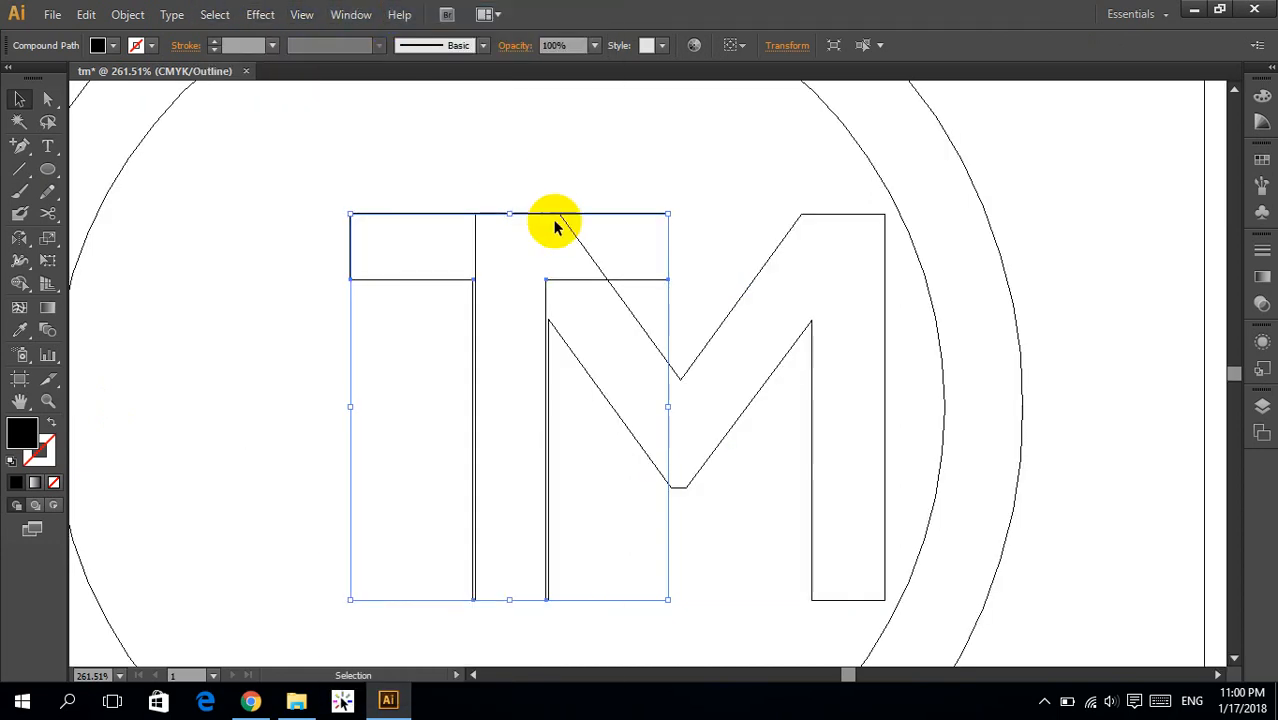
Nudge the T so its stem and top edge line up exactly with the left stem and top of the M, and deselect it
{"action": "left_click", "coordinate": [491, 160]}
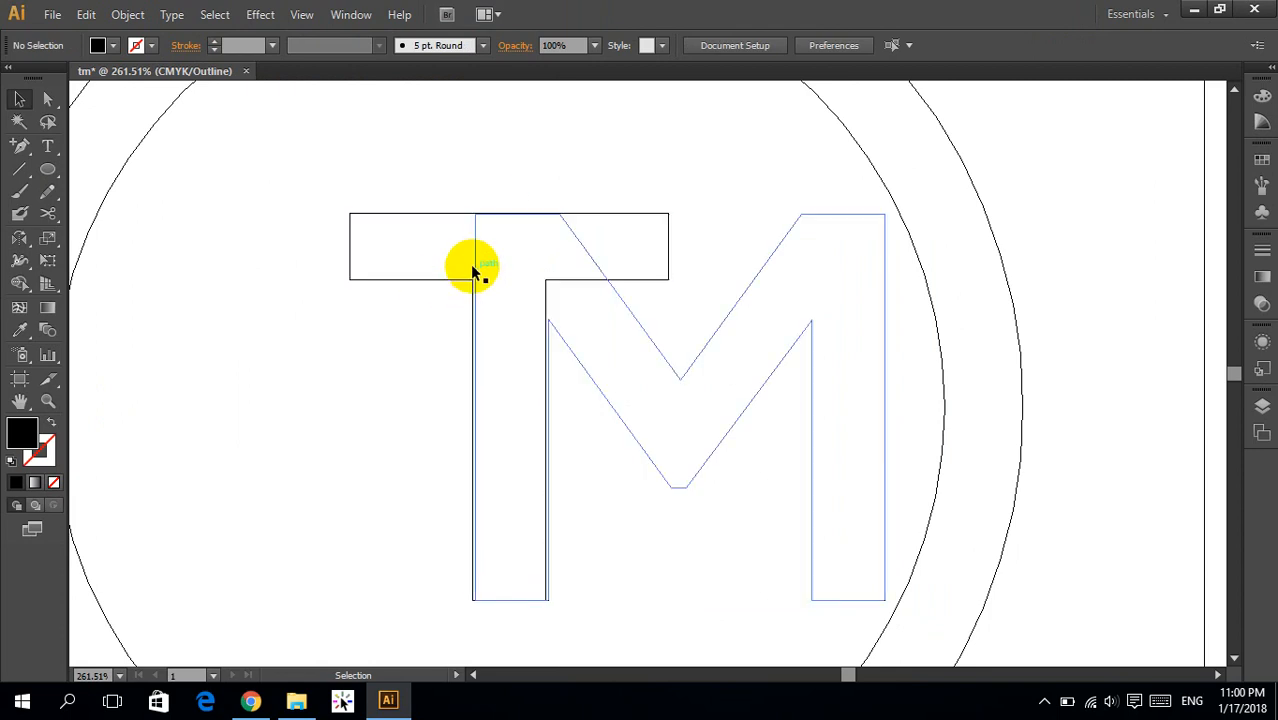
{"action": "key", "text": "z"}
{"action": "left_click_drag", "start_coordinate": [399, 172], "coordinate": [676, 400]}
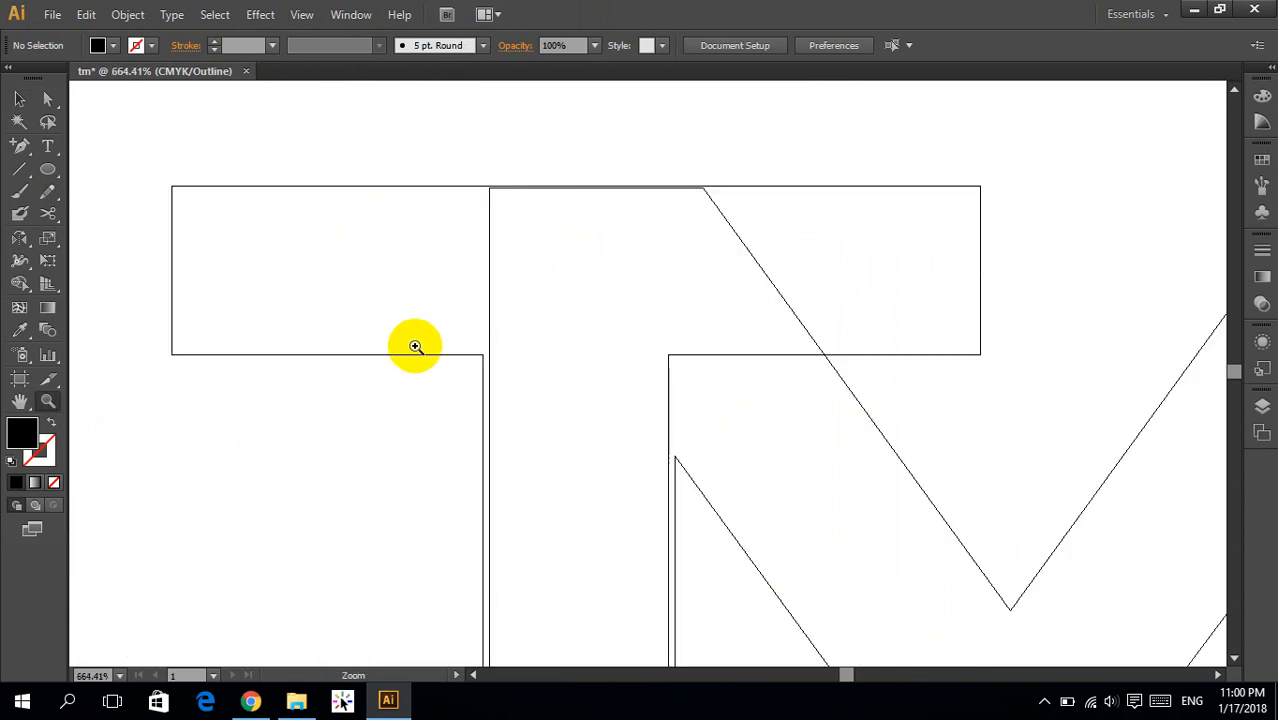
{"action": "key", "text": "v"}
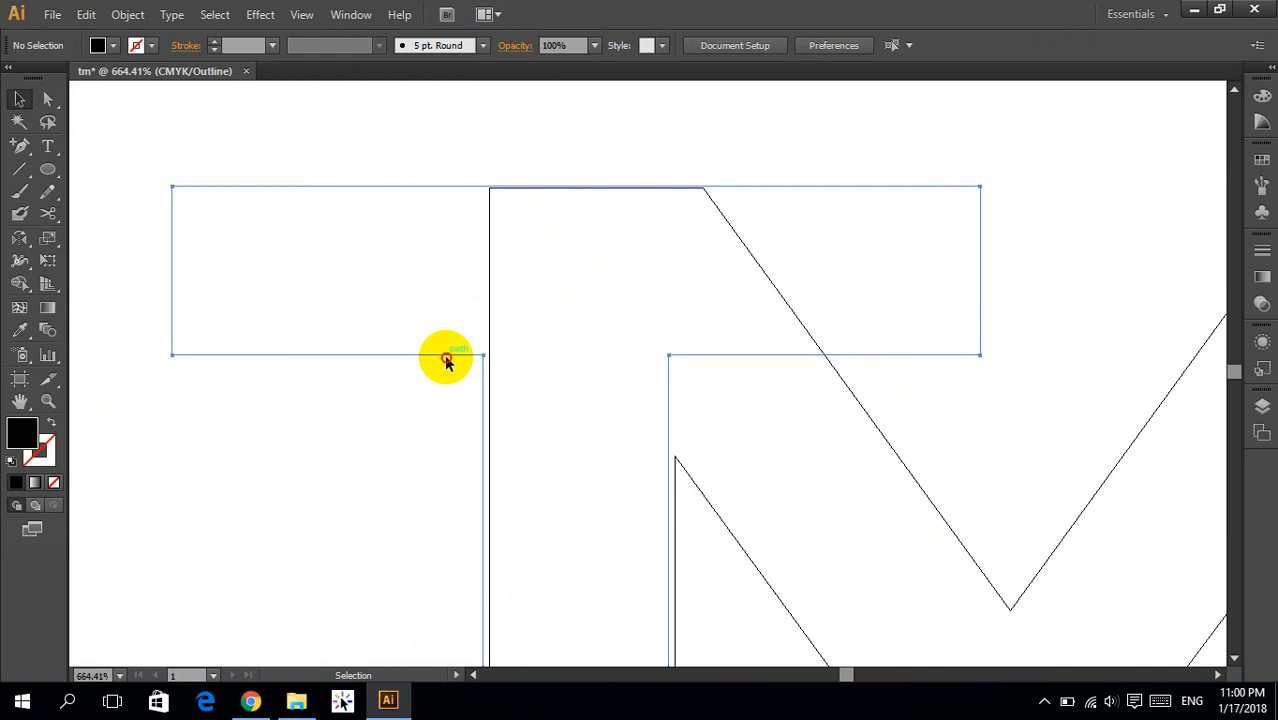
{"action": "left_click_drag", "start_coordinate": [446, 361], "coordinate": [476, 357]}
{"action": "left_click", "coordinate": [470, 356]}
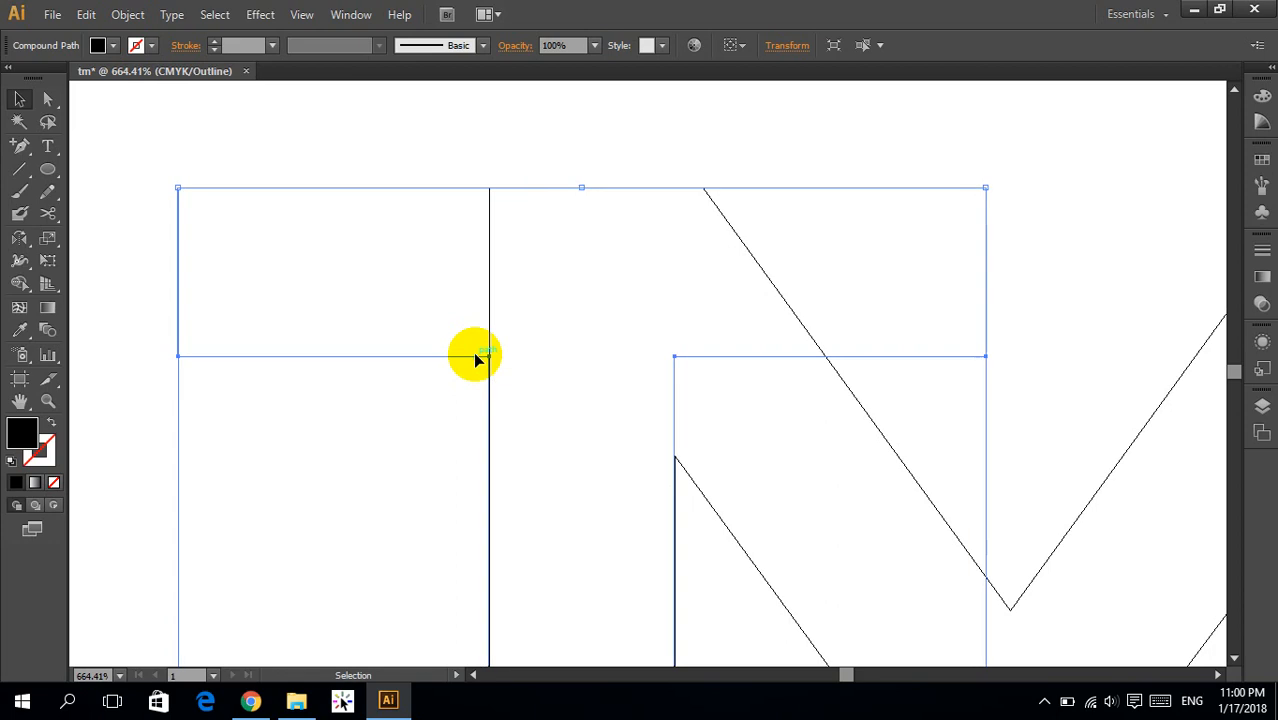
{"action": "left_click", "coordinate": [443, 402]}
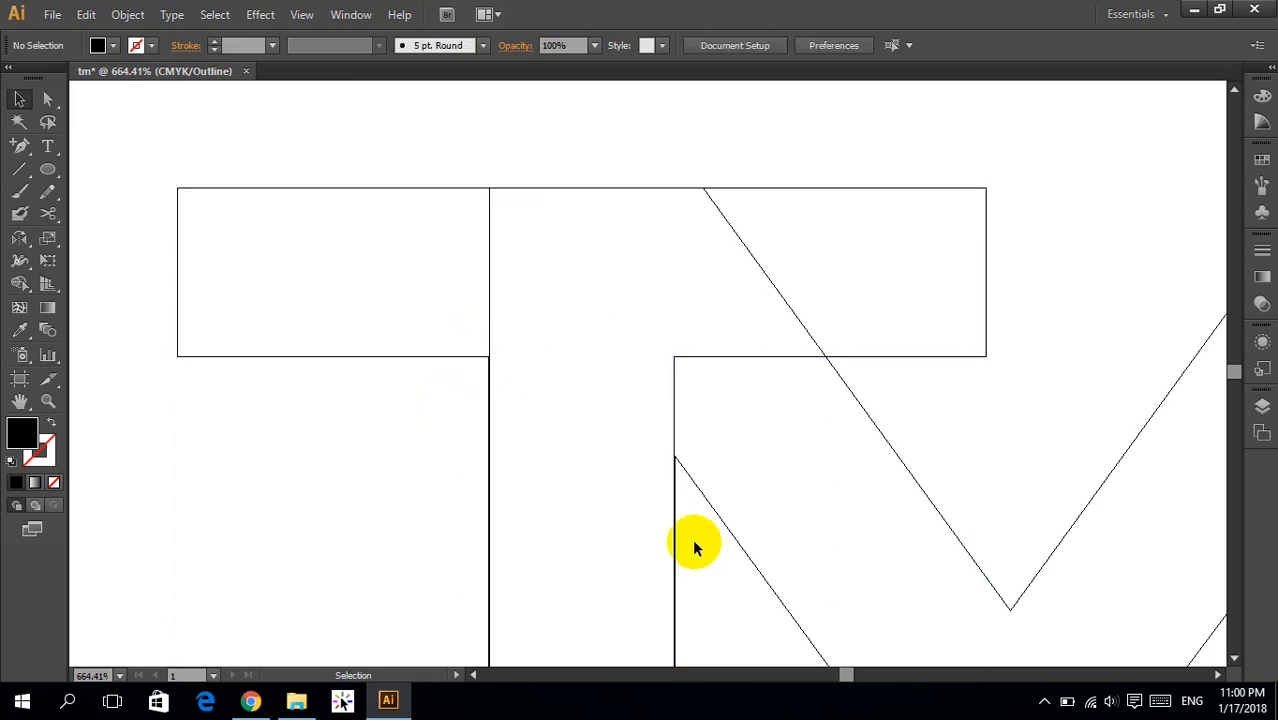
Select the T and M and remove the part of the T's crossbar protruding past the M's diagonal with the Shape Builder, and deselect them
{"action": "key", "text": "ctrl+minus"}
{"action": "key", "text": "ctrl+minus"}
{"action": "key", "text": "ctrl+minus"}
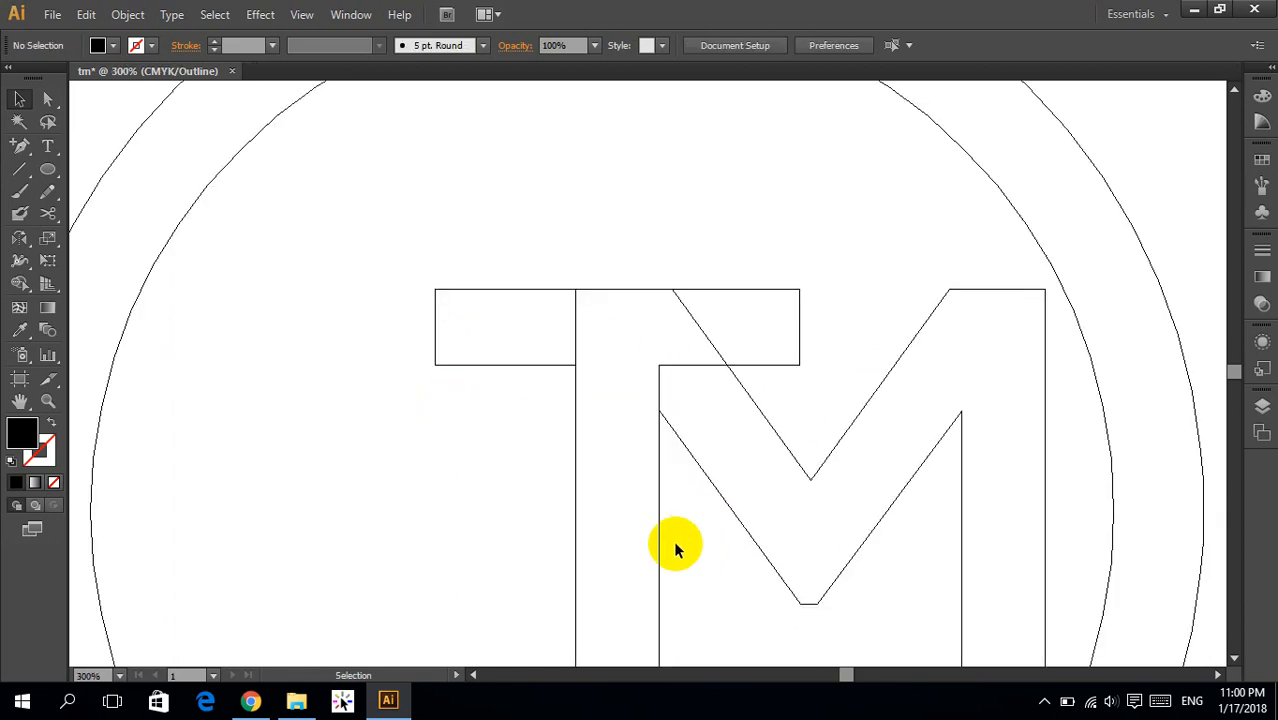
{"action": "key", "text": "space"}
{"action": "left_click_drag", "start_coordinate": [660, 543], "coordinate": [622, 434]}
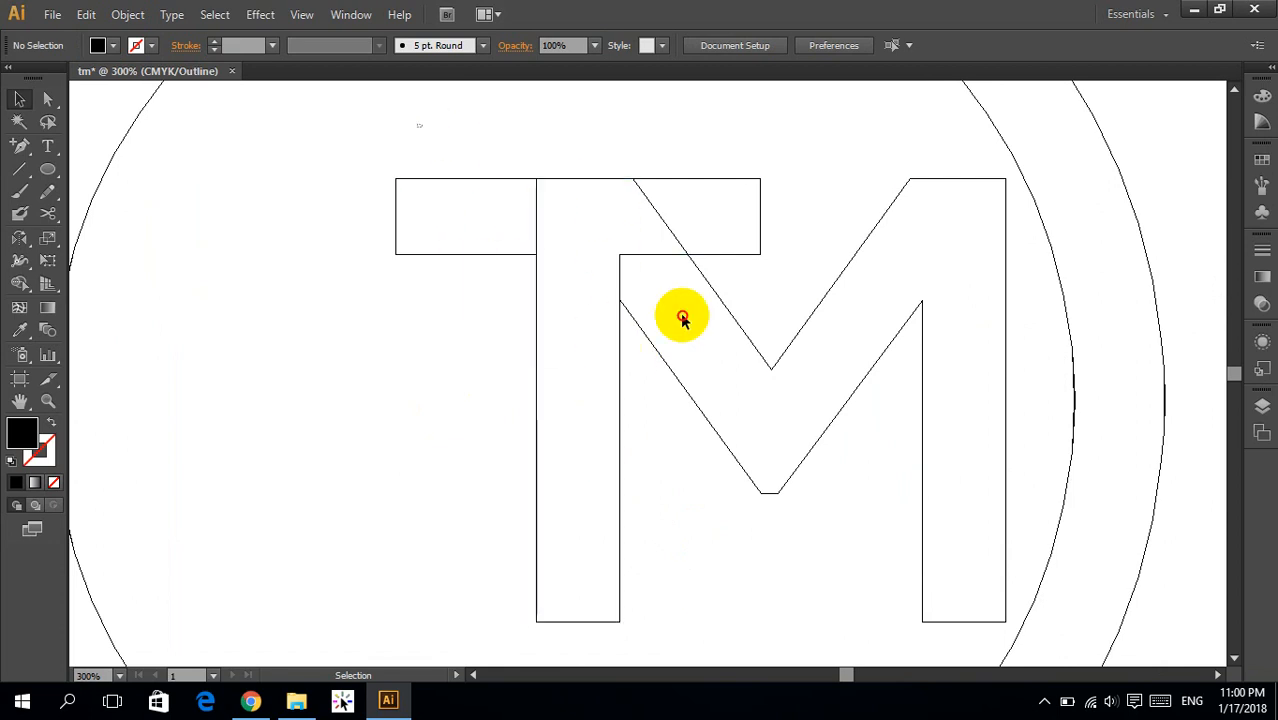
{"action": "left_click", "coordinate": [806, 394]}
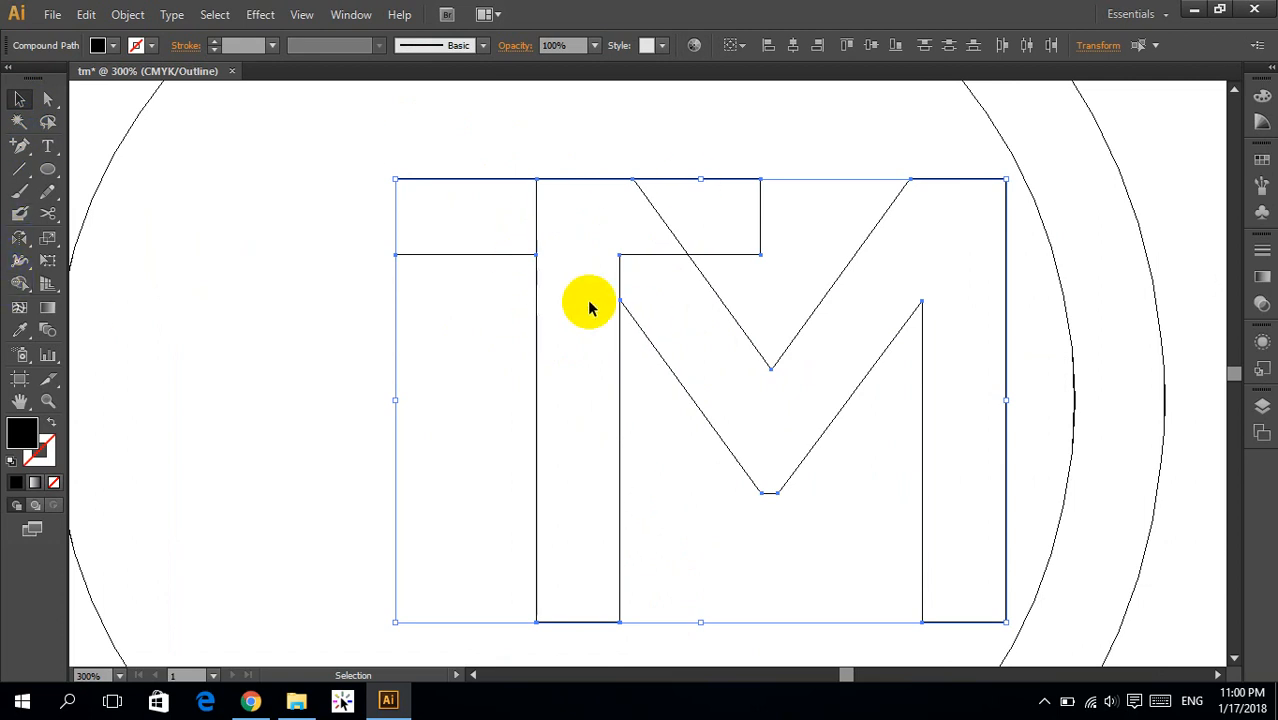
{"action": "left_click", "coordinate": [22, 287]}
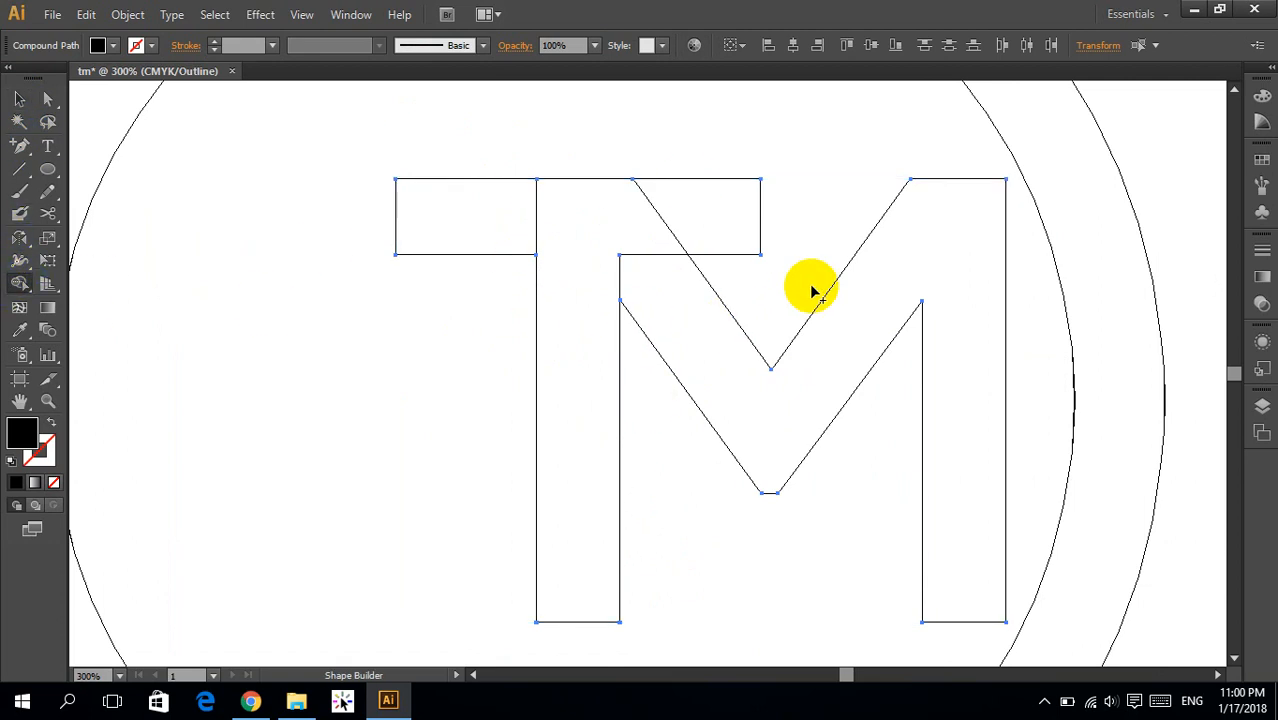
{"action": "left_click", "coordinate": [712, 203], "text": "alt"}
{"action": "left_click", "coordinate": [20, 97]}
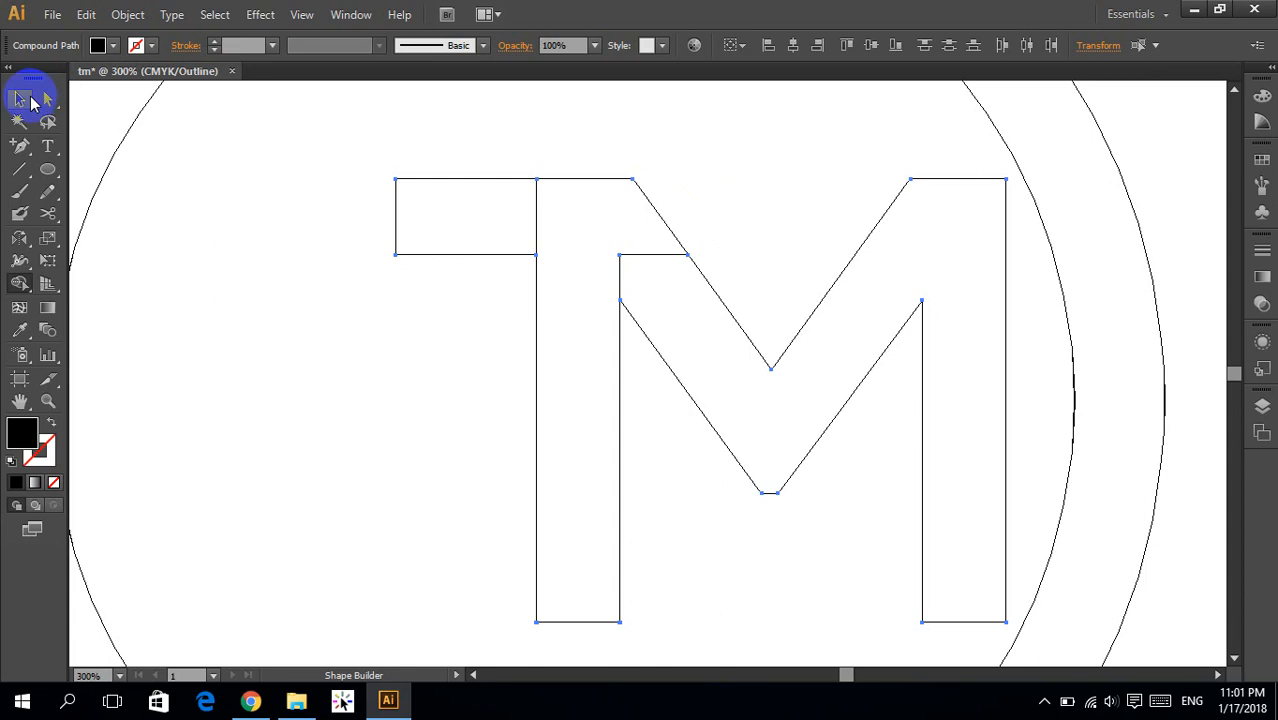
{"action": "left_click", "coordinate": [207, 237]}
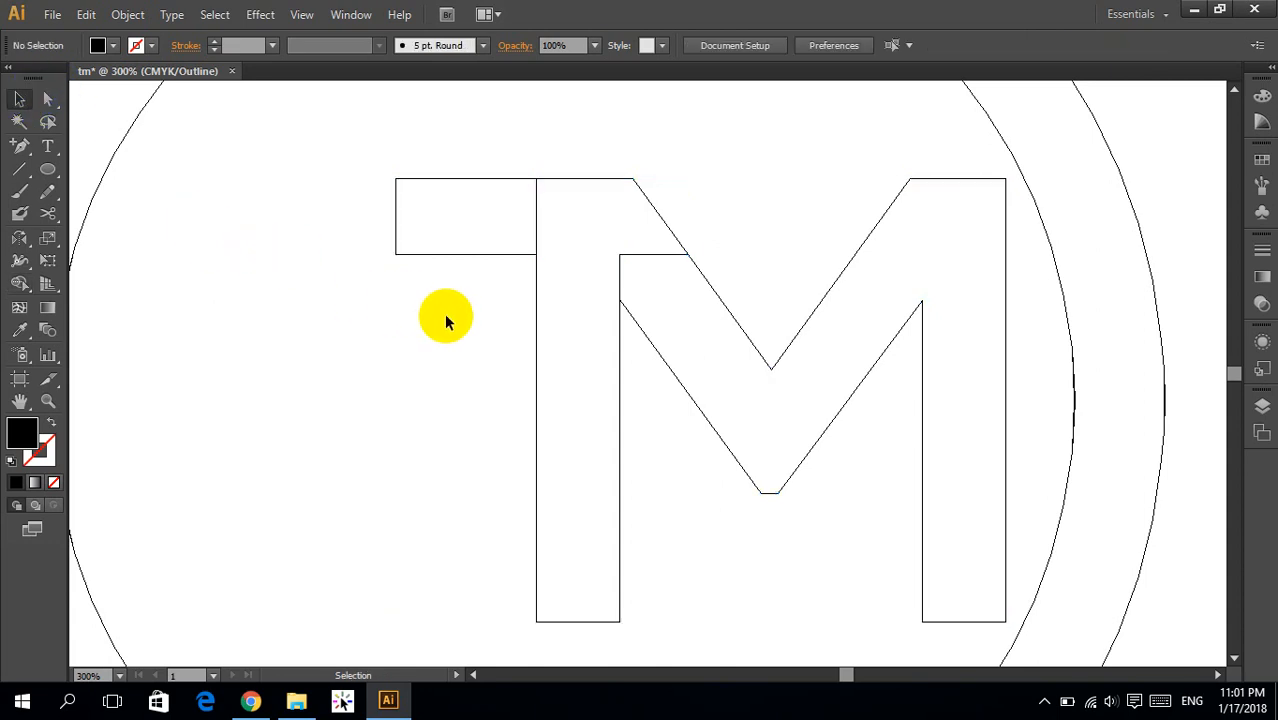
Switch the display from Outline back to Preview mode
{"action": "key", "text": "ctrl+y"}
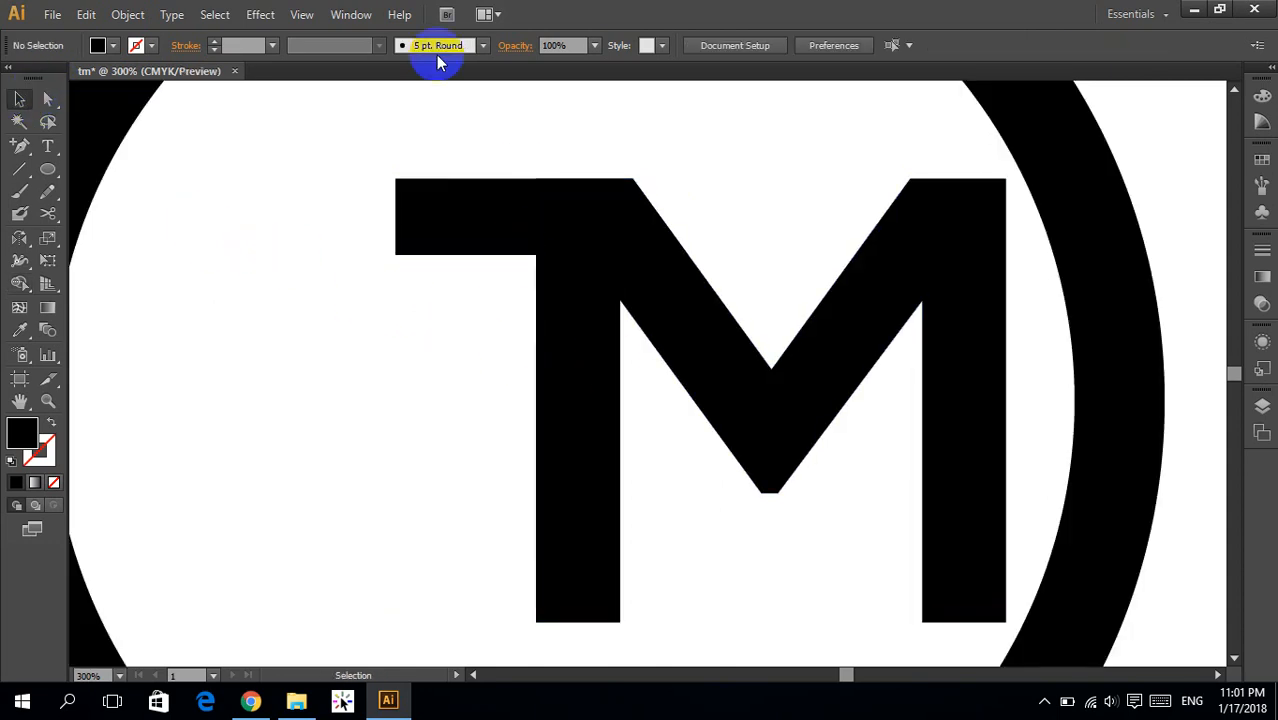
{"action": "left_click", "coordinate": [349, 13]}
{"action": "mouse_move", "coordinate": [310, 18]}
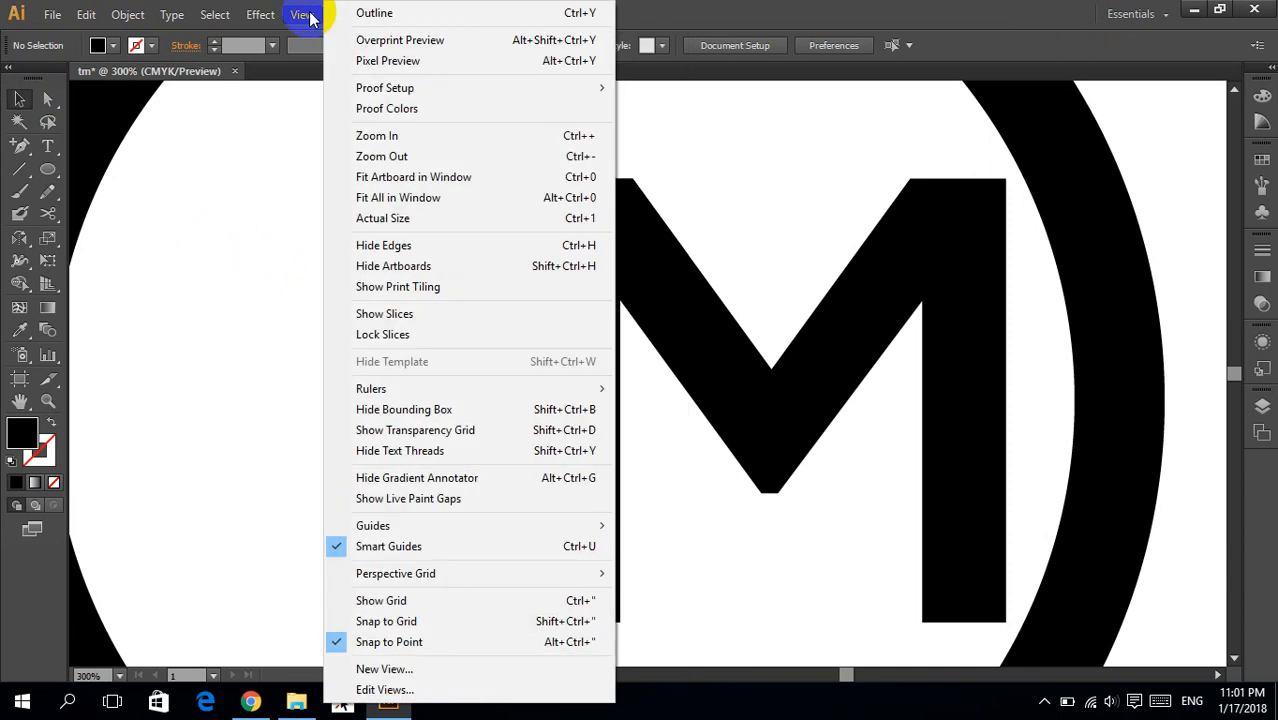
{"action": "left_click", "coordinate": [285, 190]}
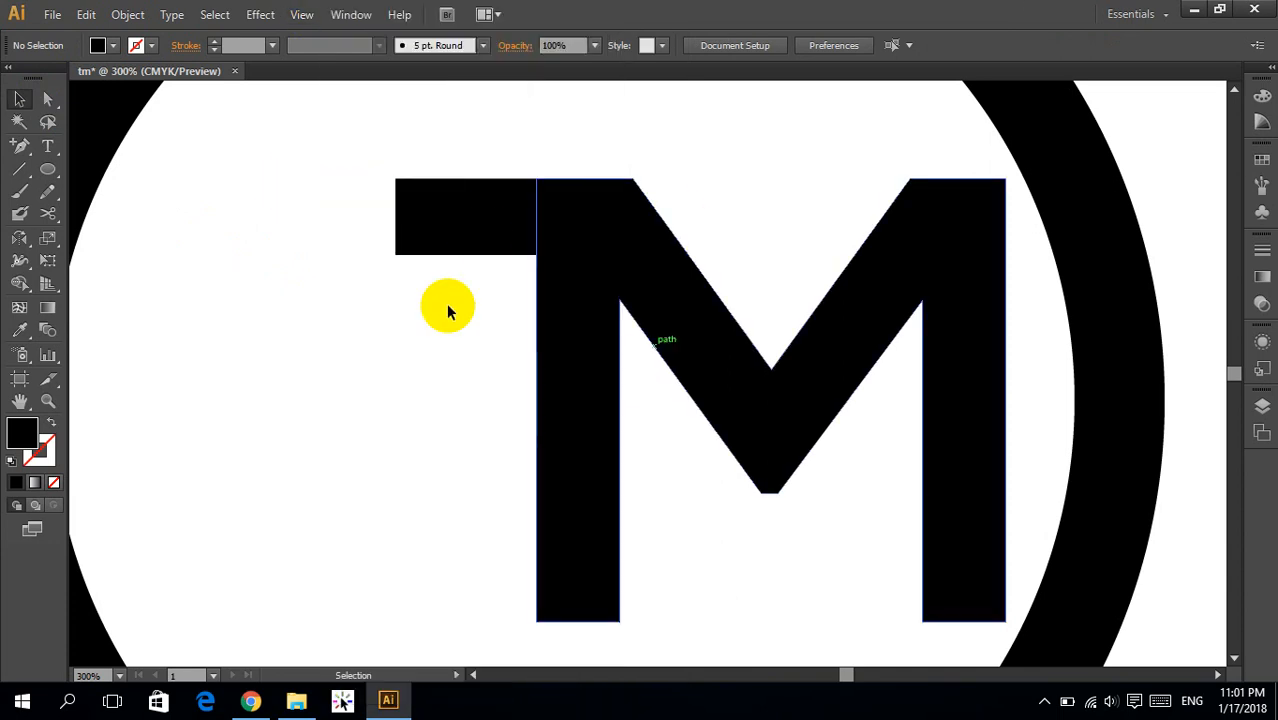
Select the T and M together, unite them into one shape with Pathfinder, and deselect the result
{"action": "key", "text": "space"}
{"action": "mouse_move", "coordinate": [773, 536]}
{"action": "left_mouse_down"}
{"action": "mouse_move", "coordinate": [853, 551]}
{"action": "mouse_move", "coordinate": [776, 542]}
{"action": "left_mouse_up"}
{"action": "left_click", "coordinate": [585, 436]}
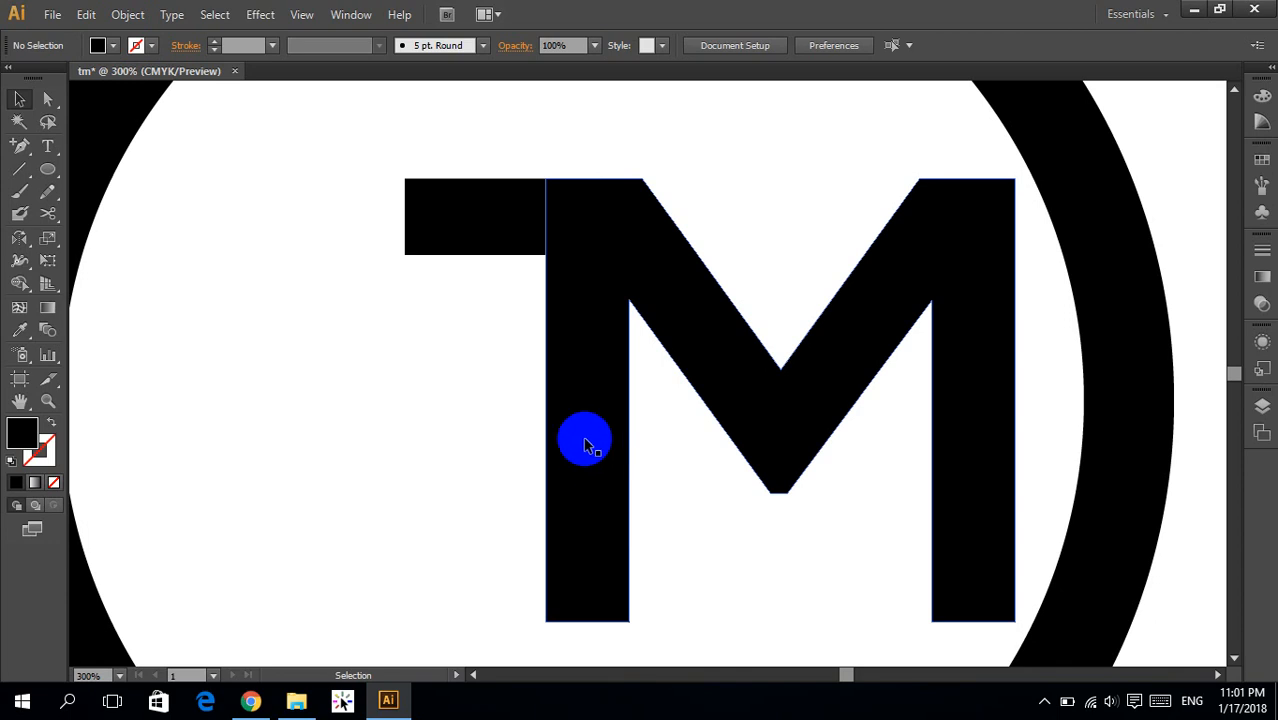
{"action": "left_click", "coordinate": [588, 246]}
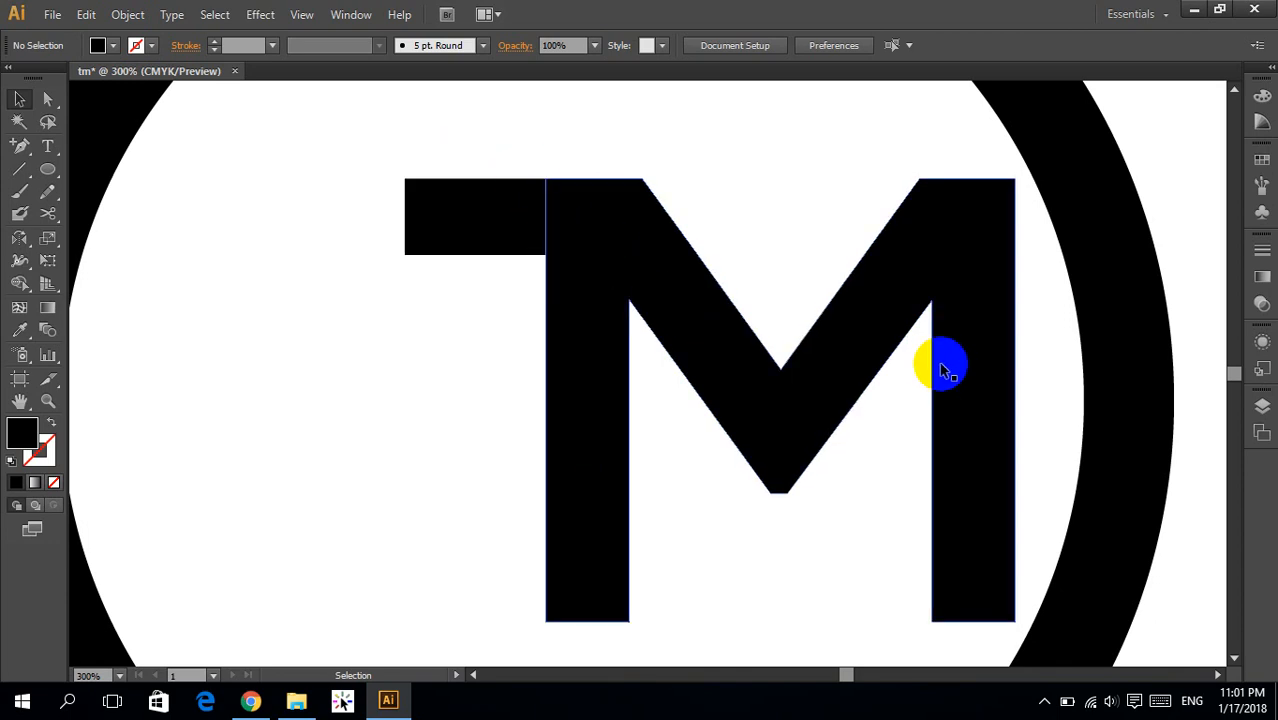
{"action": "left_click_drag", "start_coordinate": [494, 148], "coordinate": [662, 360]}
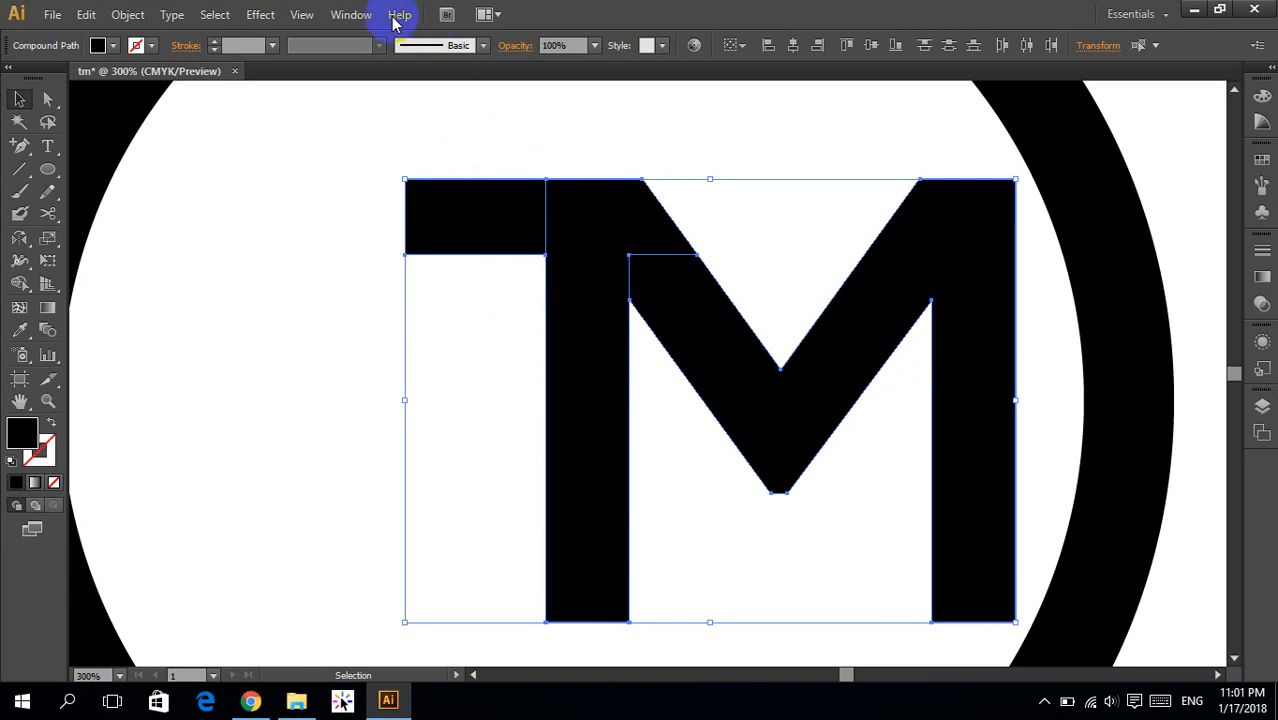
{"action": "left_click", "coordinate": [350, 12]}
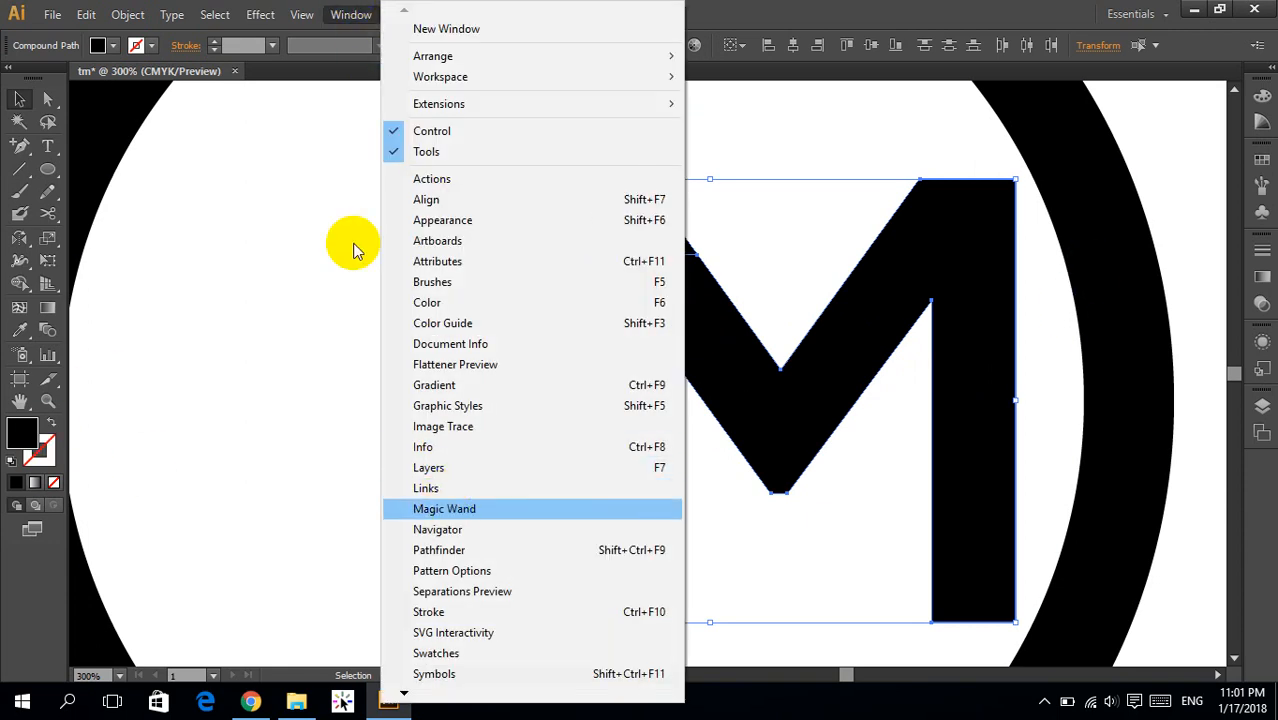
{"action": "left_click", "coordinate": [440, 550]}
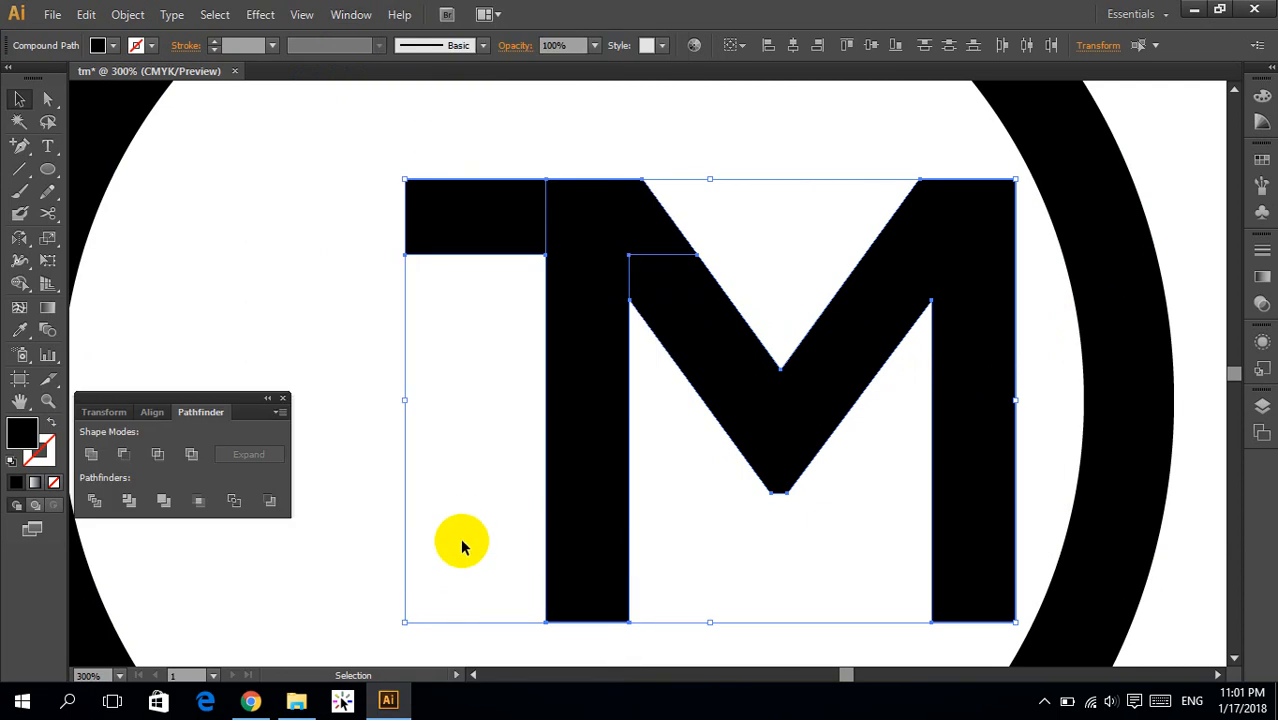
{"action": "left_click", "coordinate": [96, 457]}
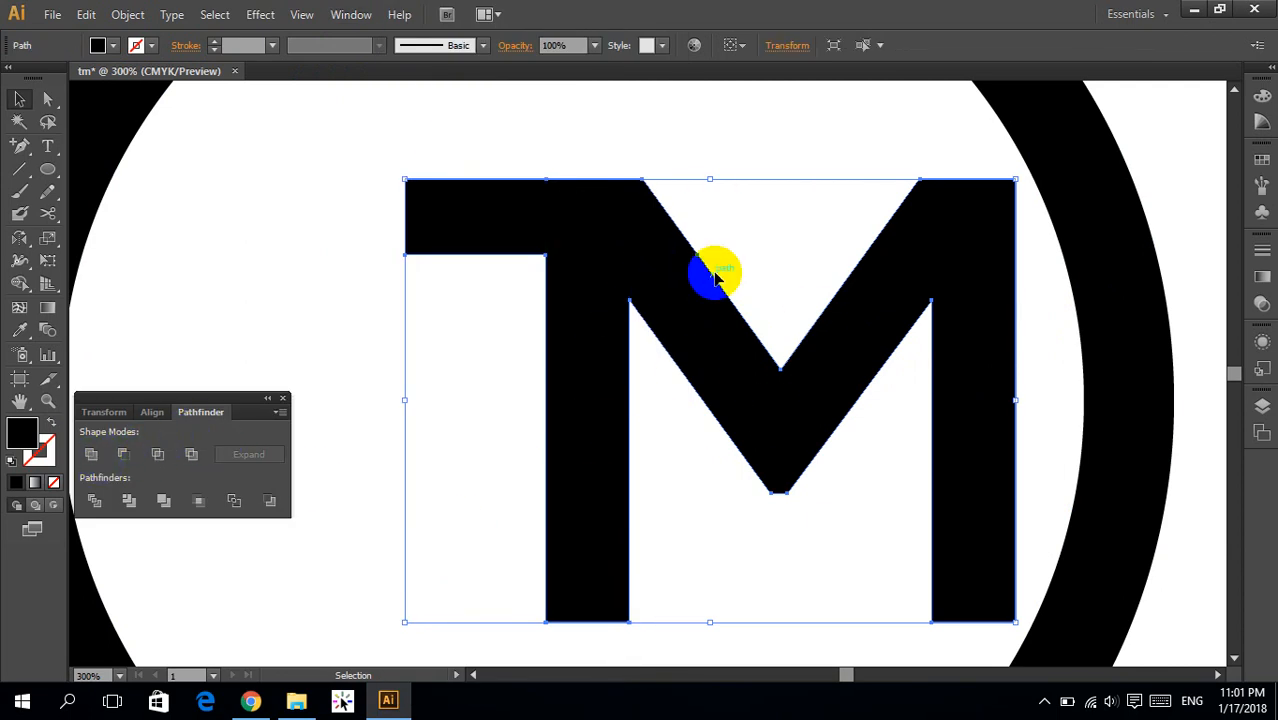
{"action": "left_click", "coordinate": [795, 280]}
Center the united TM horizontally and vertically with the ring, and deselect both
{"action": "key", "text": "a"}
{"action": "key", "text": "ctrl+minus"}
{"action": "key", "text": "ctrl+minus"}
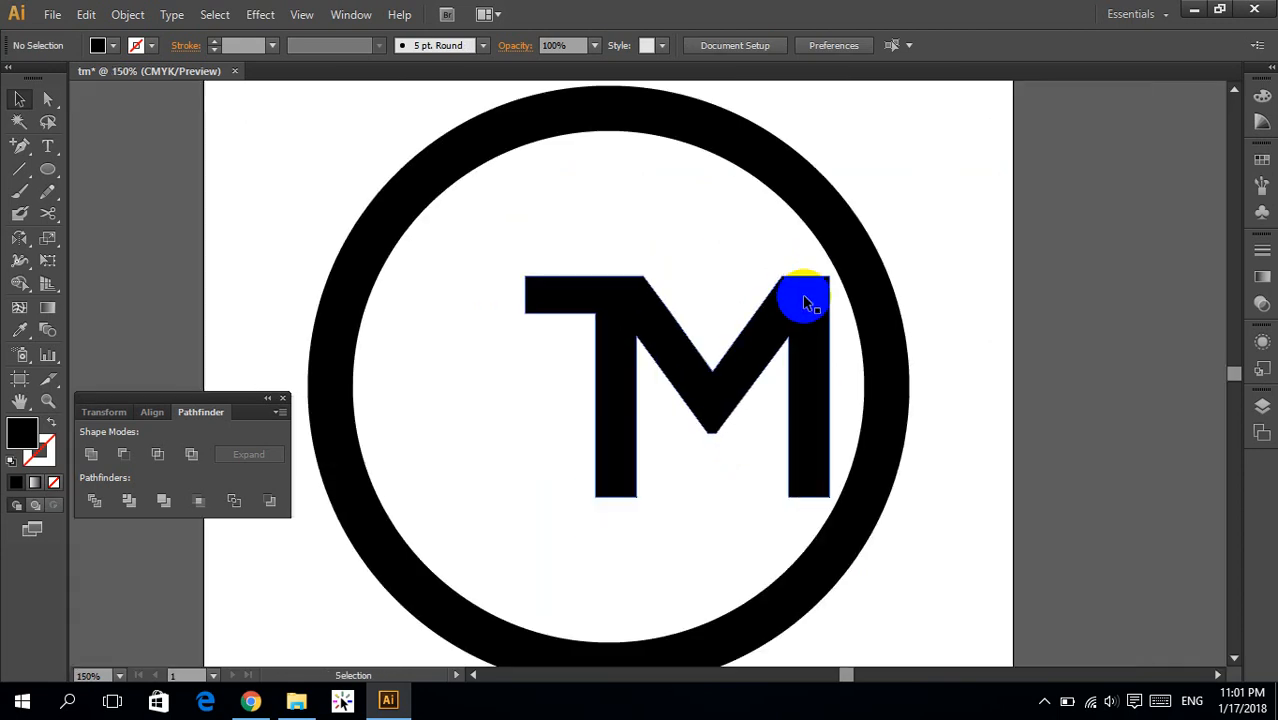
{"action": "left_click_drag", "start_coordinate": [850, 354], "coordinate": [910, 354]}
{"action": "left_click_drag", "start_coordinate": [840, 374], "coordinate": [720, 312]}
{"action": "left_click", "coordinate": [548, 171], "text": "shift"}
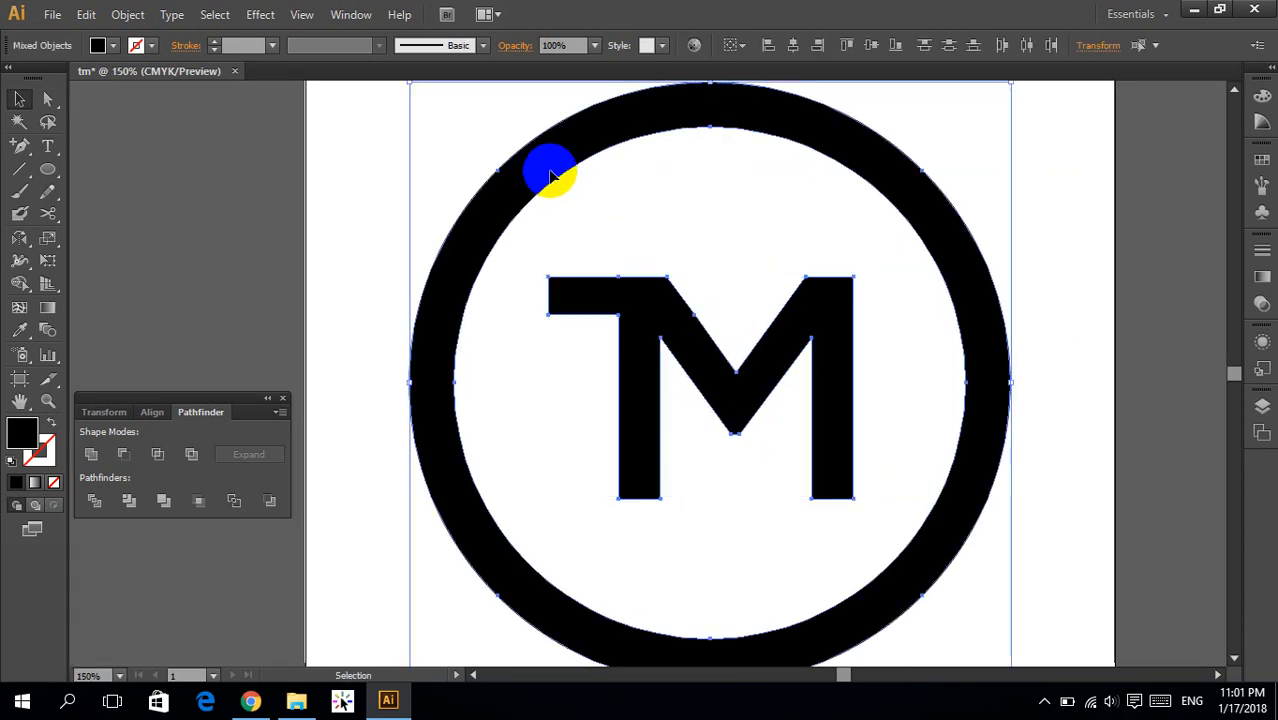
{"action": "left_click", "coordinate": [792, 45]}
{"action": "left_click", "coordinate": [872, 45]}
{"action": "left_click", "coordinate": [1070, 322]}
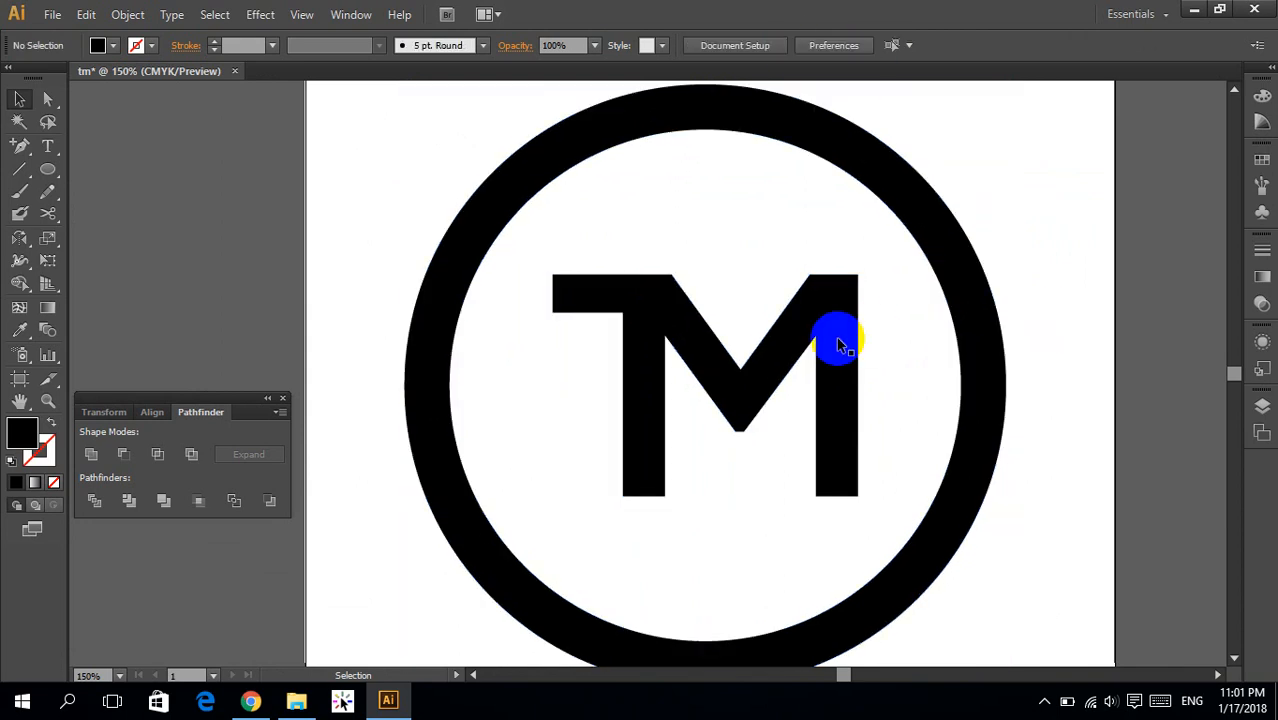
Try enlarging the TM from its center until it extends past the outside of the ring
{"action": "left_click", "coordinate": [835, 343]}
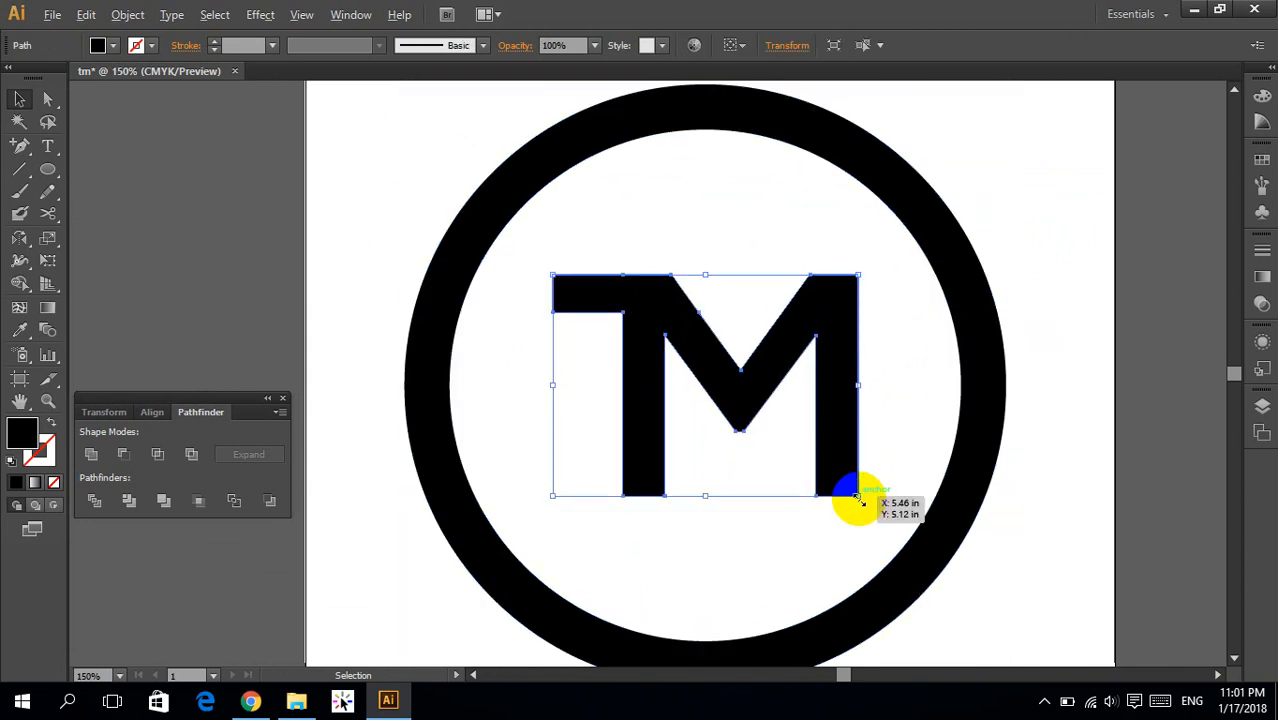
{"action": "left_click_drag", "start_coordinate": [857, 496], "coordinate": [962, 592]}
{"action": "left_click", "coordinate": [1105, 304]}
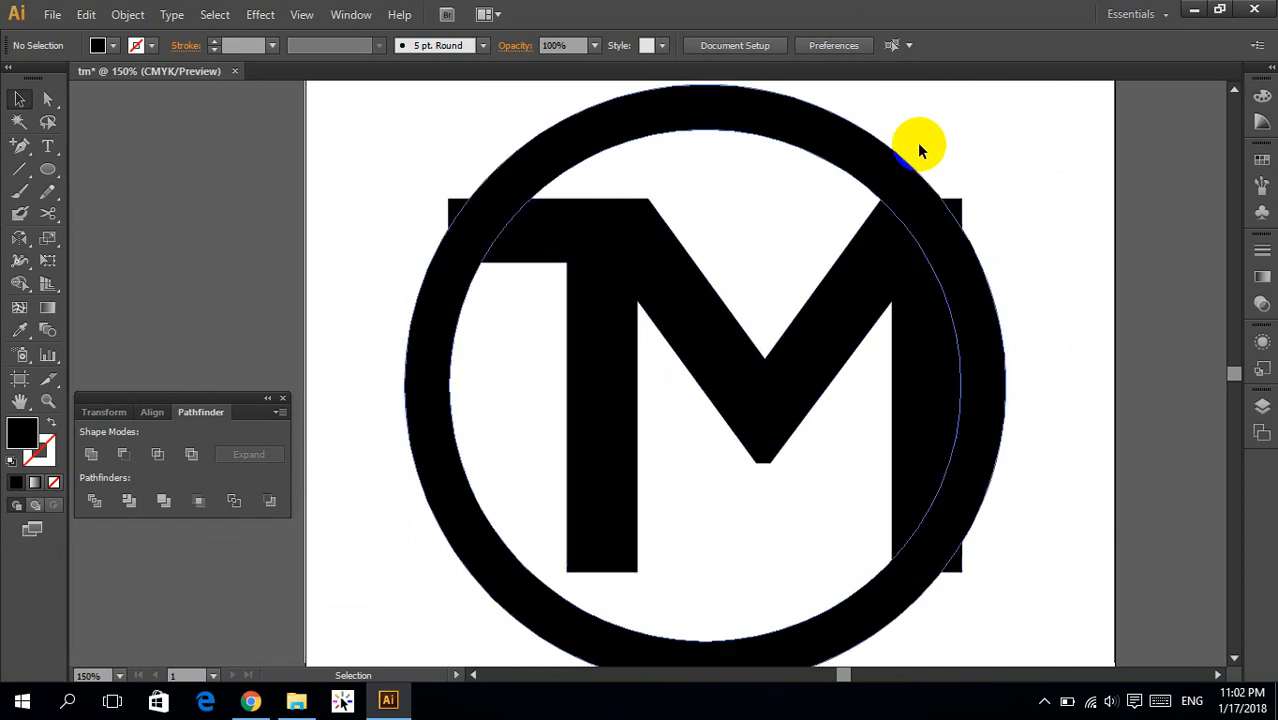
{"action": "left_click_drag", "start_coordinate": [949, 136], "coordinate": [916, 308]}
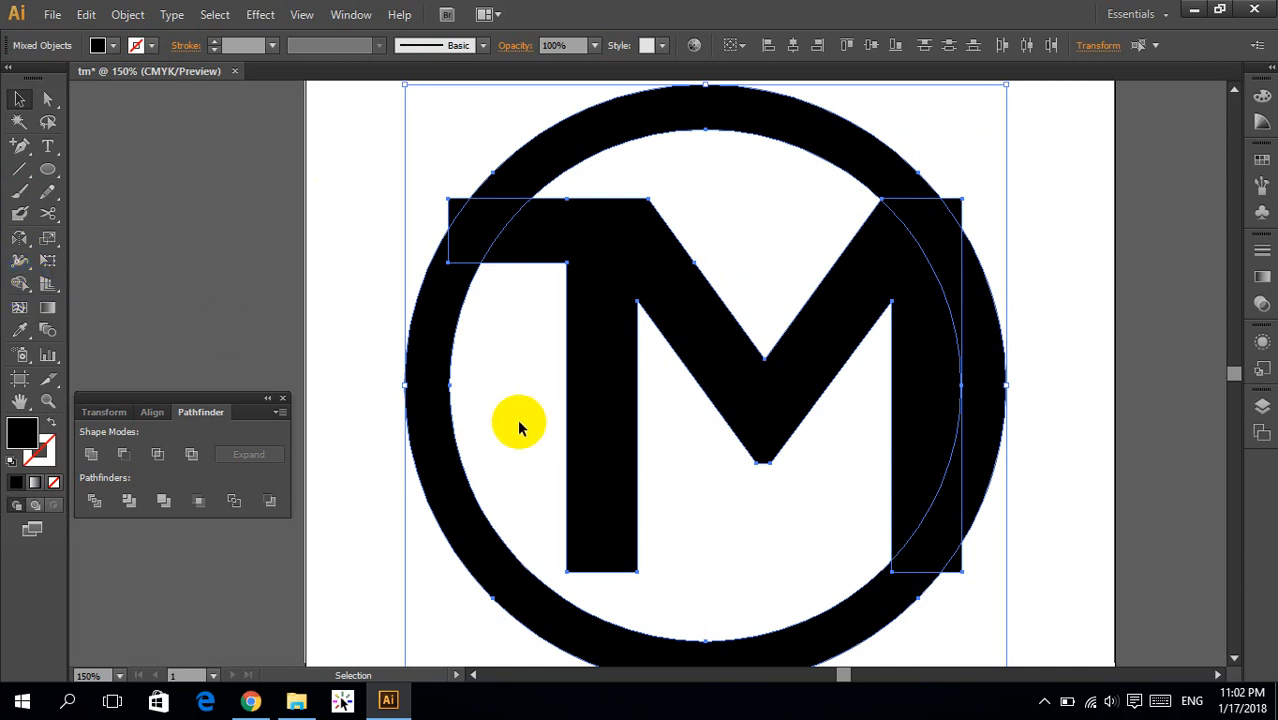
{"action": "left_click", "coordinate": [1076, 403]}
{"action": "left_click", "coordinate": [727, 320]}
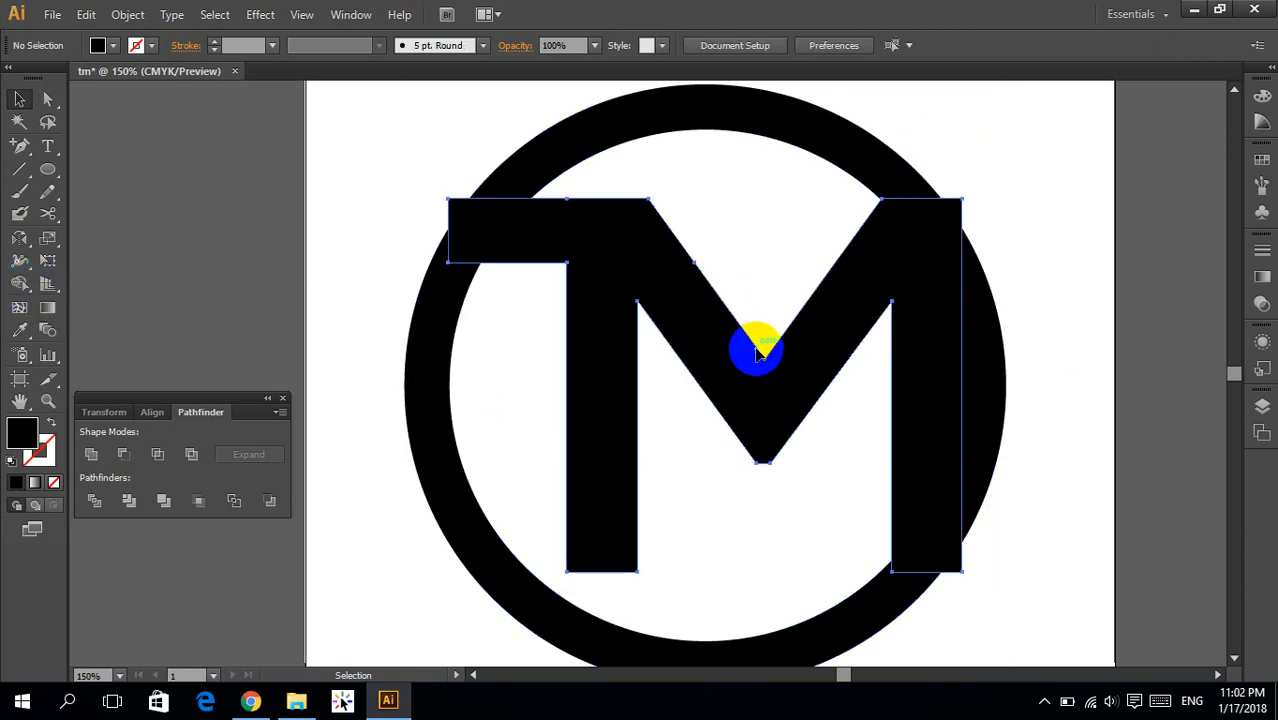
{"action": "left_click_drag", "start_coordinate": [966, 577], "coordinate": [1036, 640]}
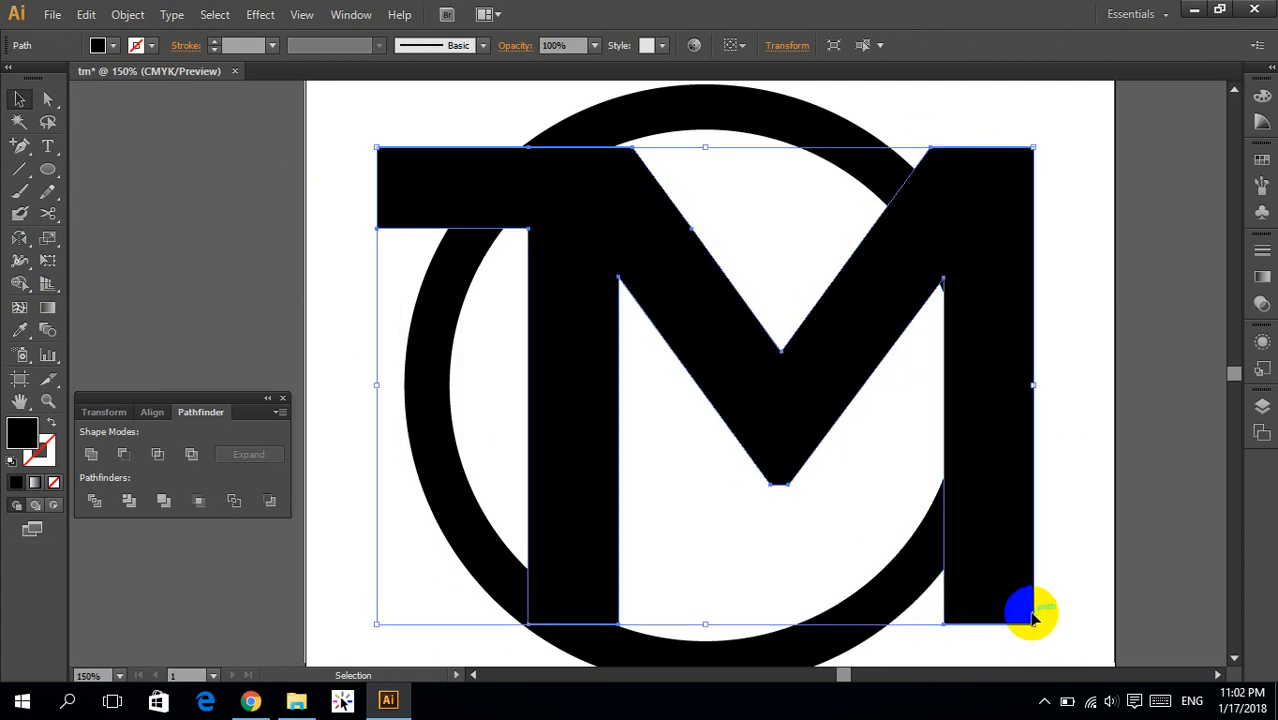
Undo the enlargements of the TM and deselect it
{"action": "key", "text": "ctrl+z"}
{"action": "key", "text": "ctrl+z"}
{"action": "key", "text": "ctrl+z"}
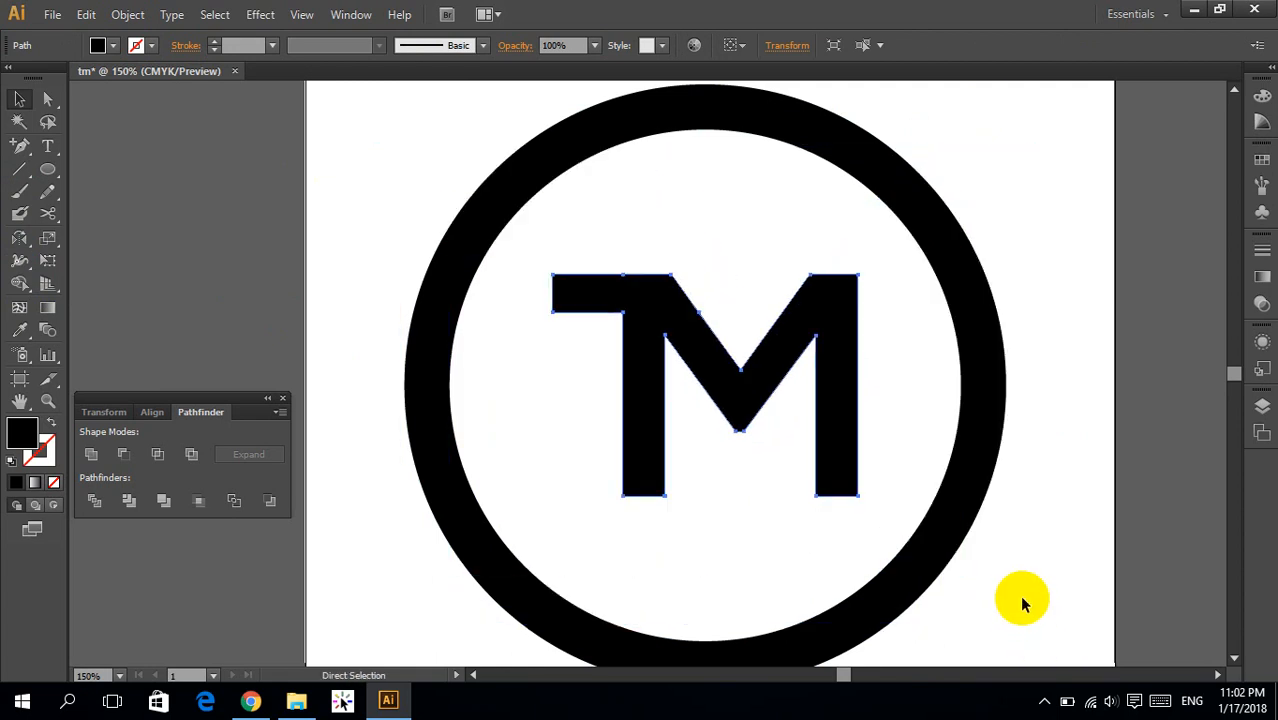
{"action": "left_click", "coordinate": [1022, 590]}
Try shrinking the ring around its center and moving the TM right so the M's outer stem crosses the ring, with both selected
{"action": "left_click", "coordinate": [965, 473]}
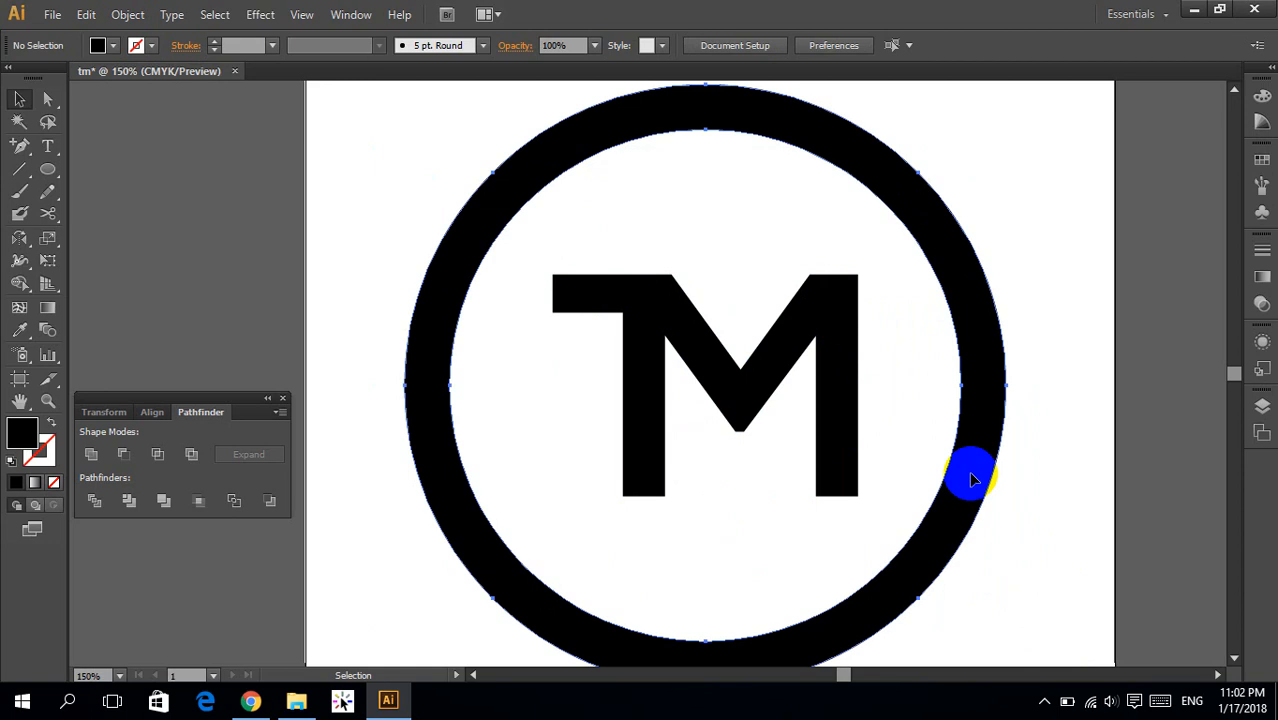
{"action": "left_click_drag", "start_coordinate": [1005, 383], "coordinate": [908, 396]}
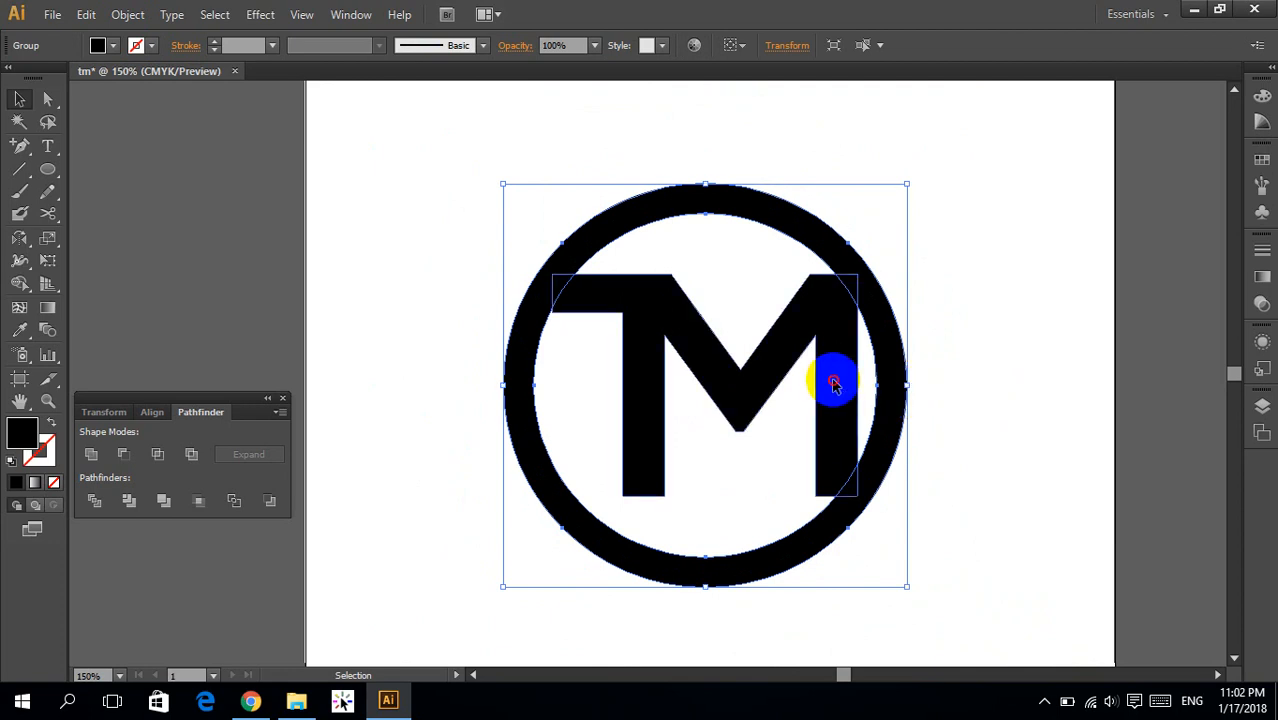
{"action": "left_click_drag", "start_coordinate": [833, 380], "coordinate": [897, 388]}
{"action": "left_click", "coordinate": [990, 421]}
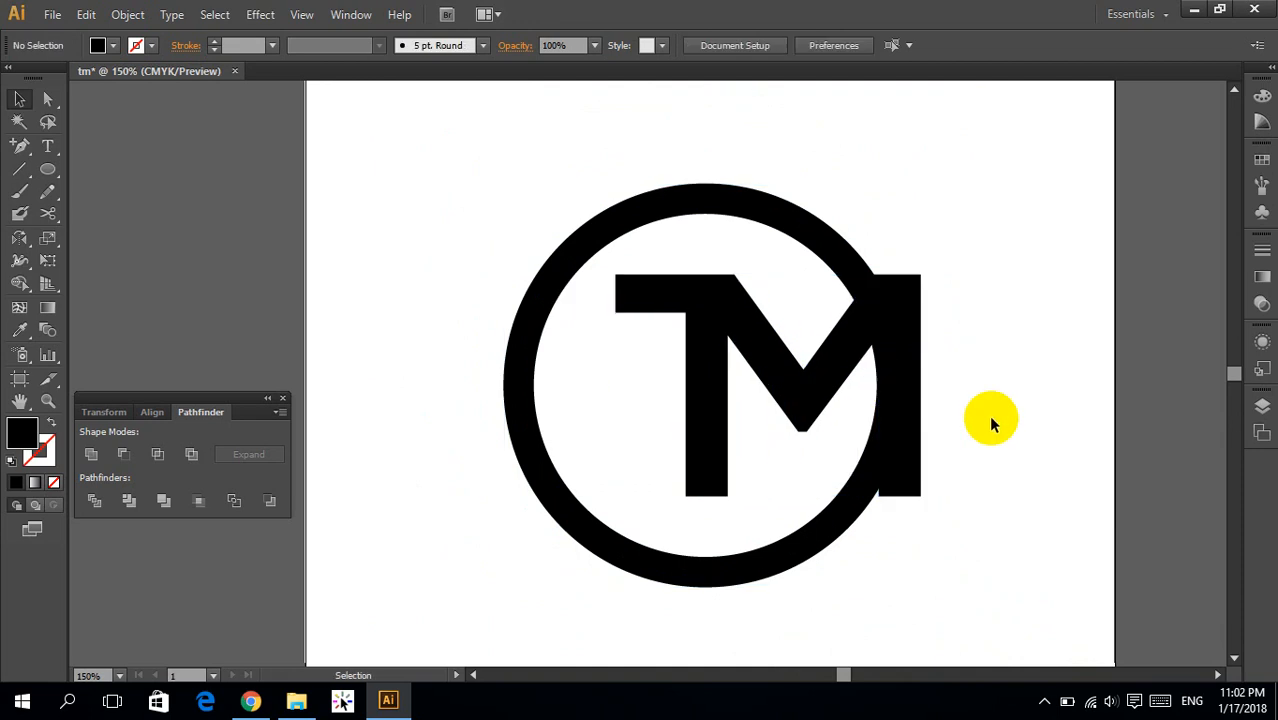
{"action": "left_click_drag", "start_coordinate": [879, 215], "coordinate": [870, 399]}
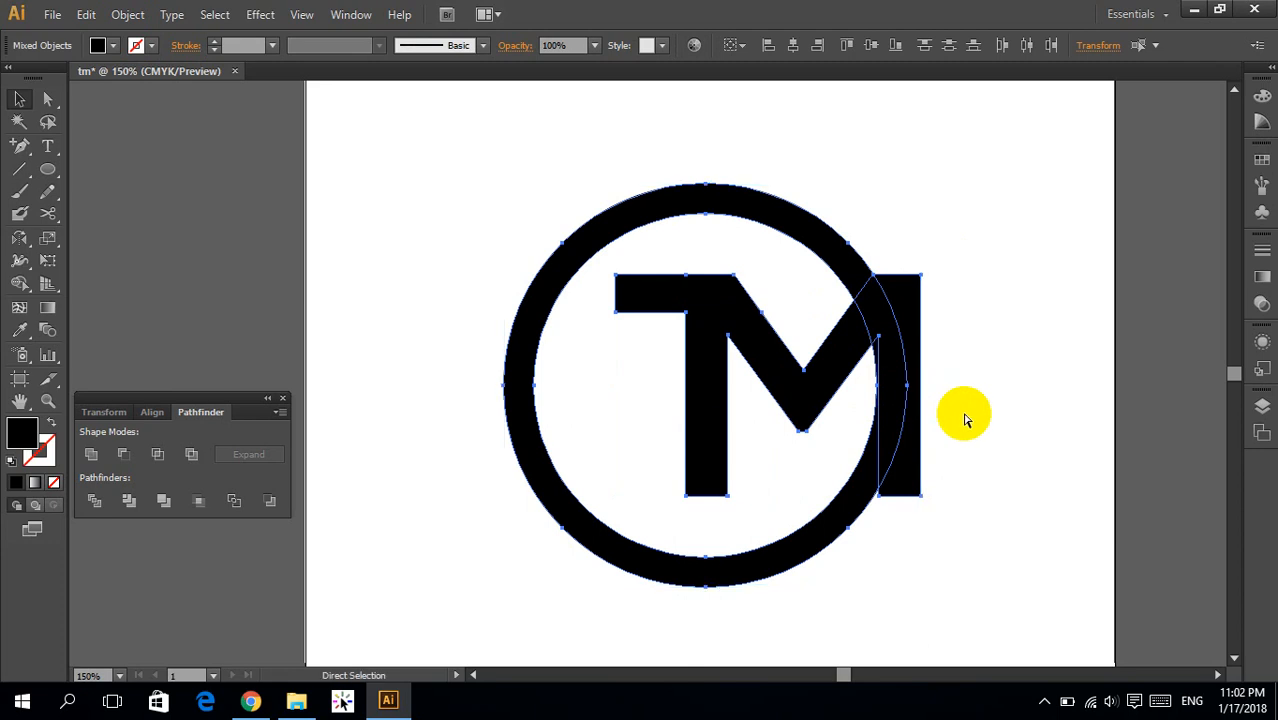
Undo the TM move and the ring shrinking
{"action": "key", "text": "ctrl+z"}
{"action": "key", "text": "ctrl+z"}
{"action": "key", "text": "ctrl+z"}
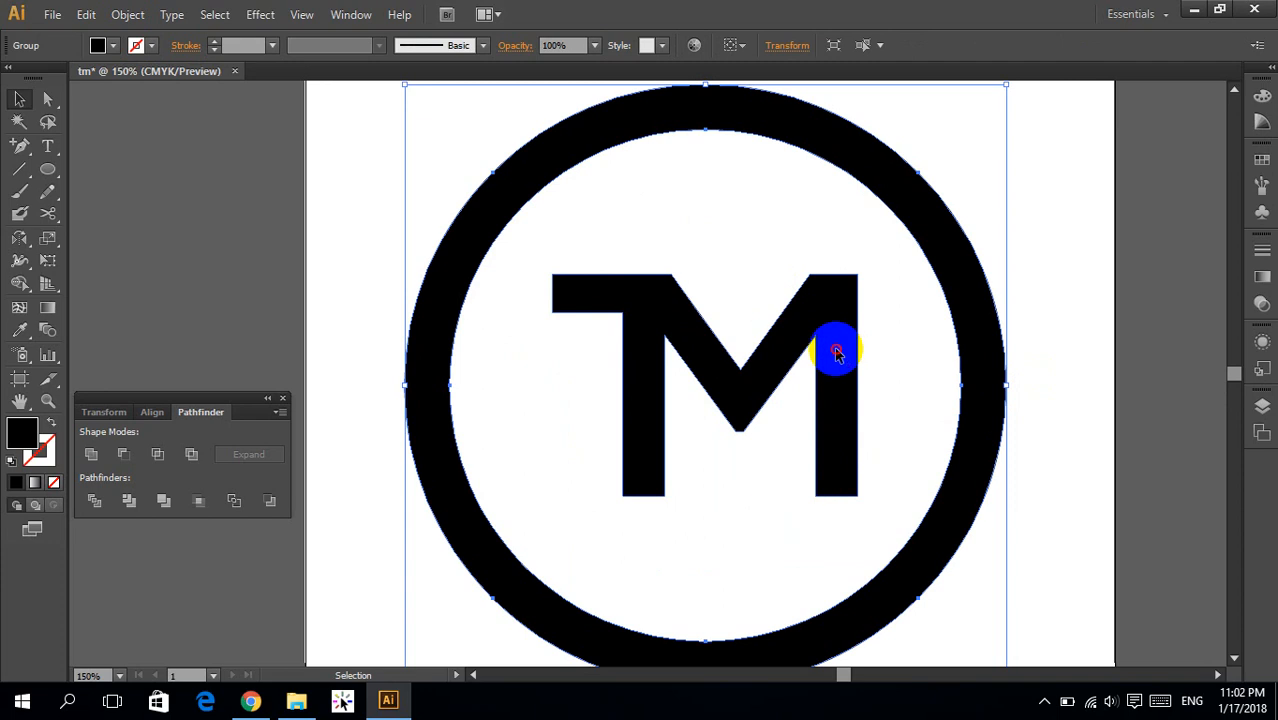
Move the TM right until the M's outer stem crosses the ring, and trim the part outside the ring with Shape Builder
{"action": "left_click_drag", "start_coordinate": [836, 352], "coordinate": [988, 358]}
{"action": "left_click", "coordinate": [932, 206], "text": "shift"}
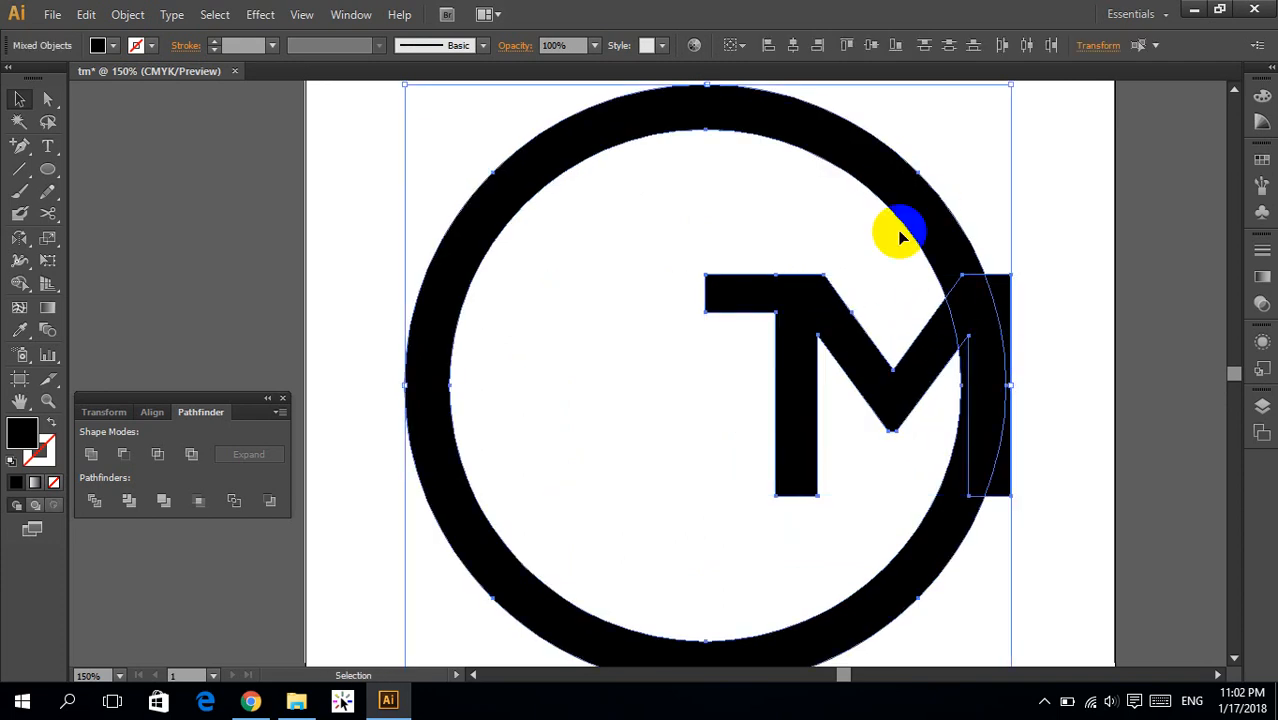
{"action": "left_click", "coordinate": [19, 285]}
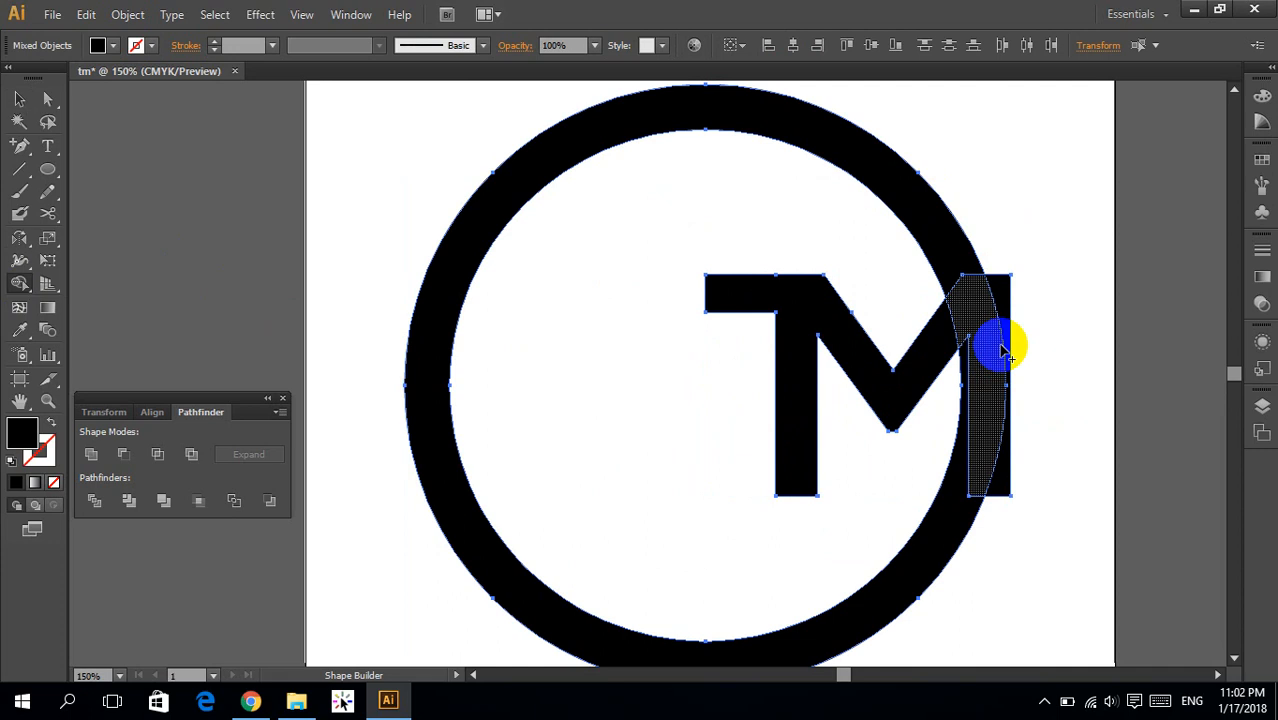
{"action": "left_click", "coordinate": [1008, 297], "text": "alt"}
{"action": "key", "text": "v"}
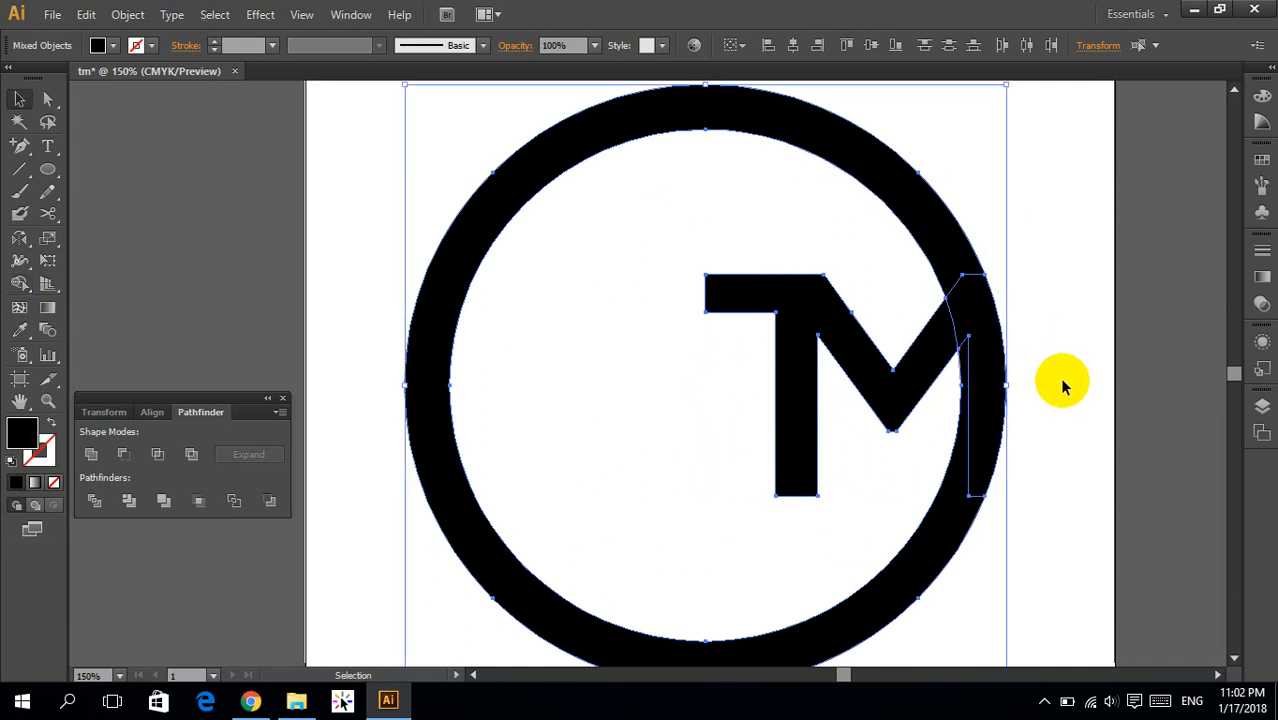
{"action": "left_click", "coordinate": [1058, 393]}
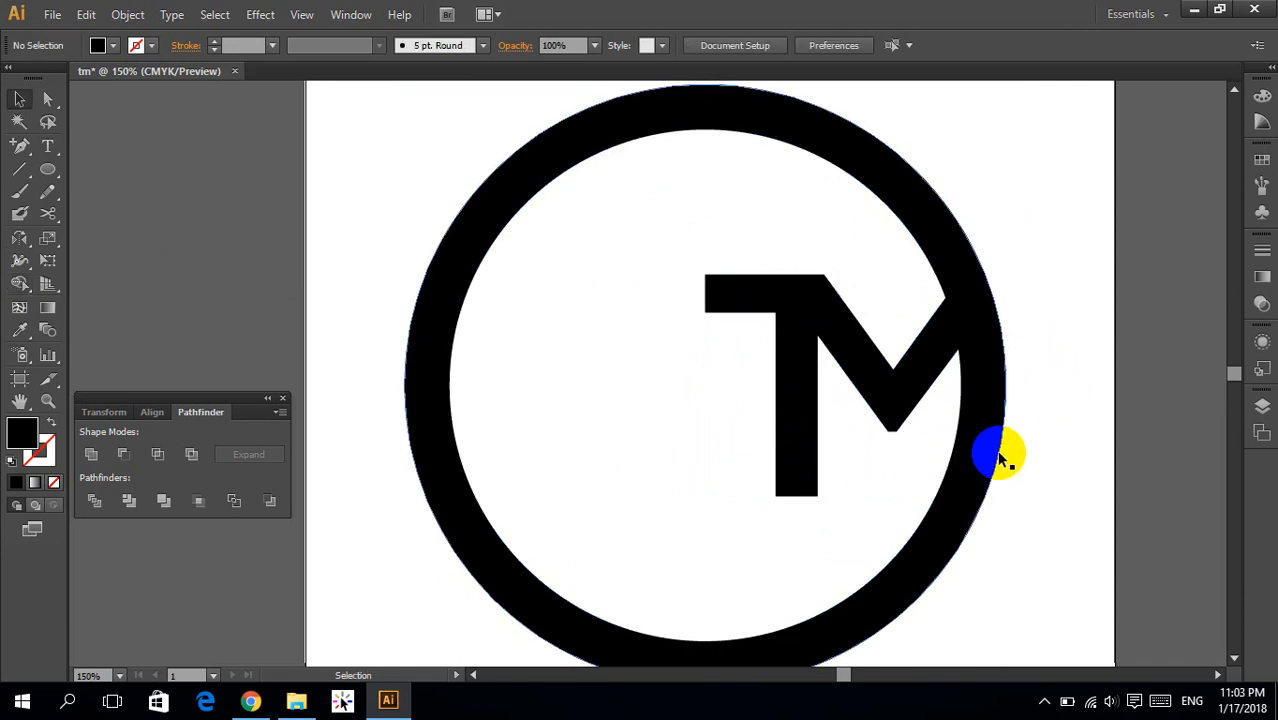
Shrink the ring proportionally toward its right edge so that it closely encircles the TM
{"action": "left_click", "coordinate": [447, 401]}
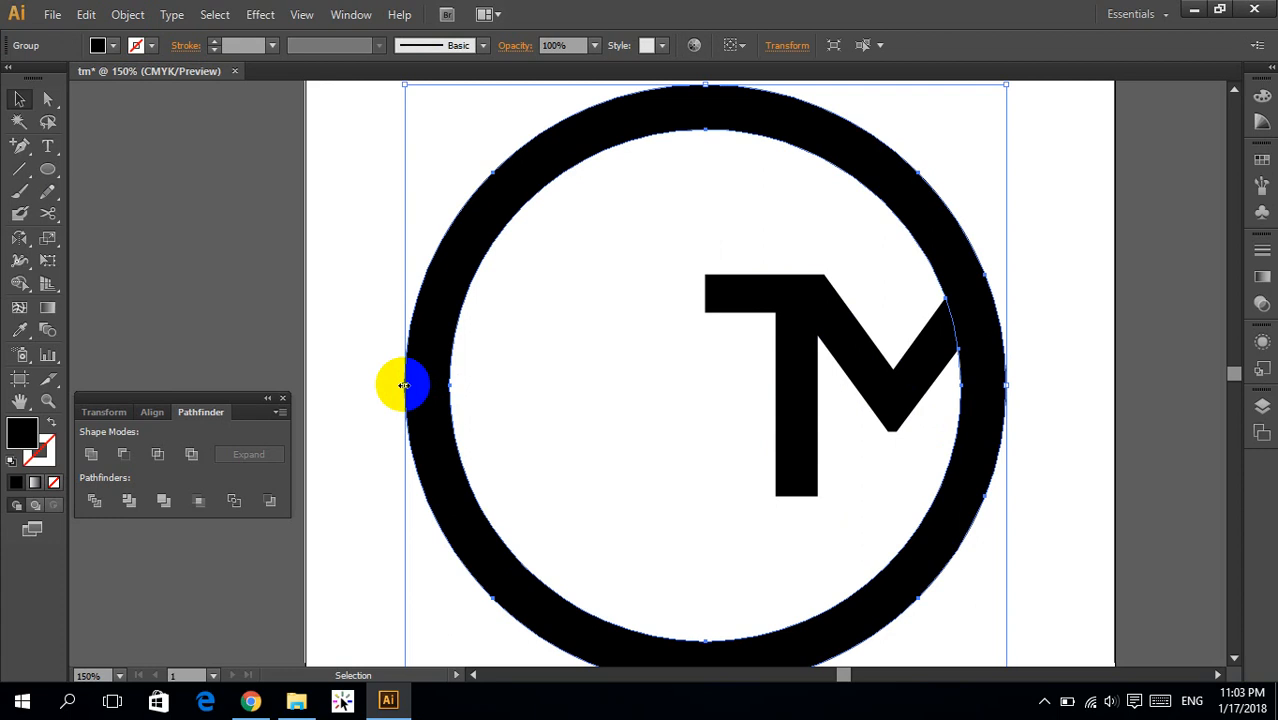
{"action": "left_click_drag", "start_coordinate": [403, 385], "coordinate": [606, 385]}
{"action": "left_click", "coordinate": [451, 386]}
Remove the pieces of the M's outer stem that stick out beyond the smaller ring with Shape Builder
{"action": "left_click_drag", "start_coordinate": [965, 215], "coordinate": [1023, 399]}
{"action": "left_click", "coordinate": [19, 283]}
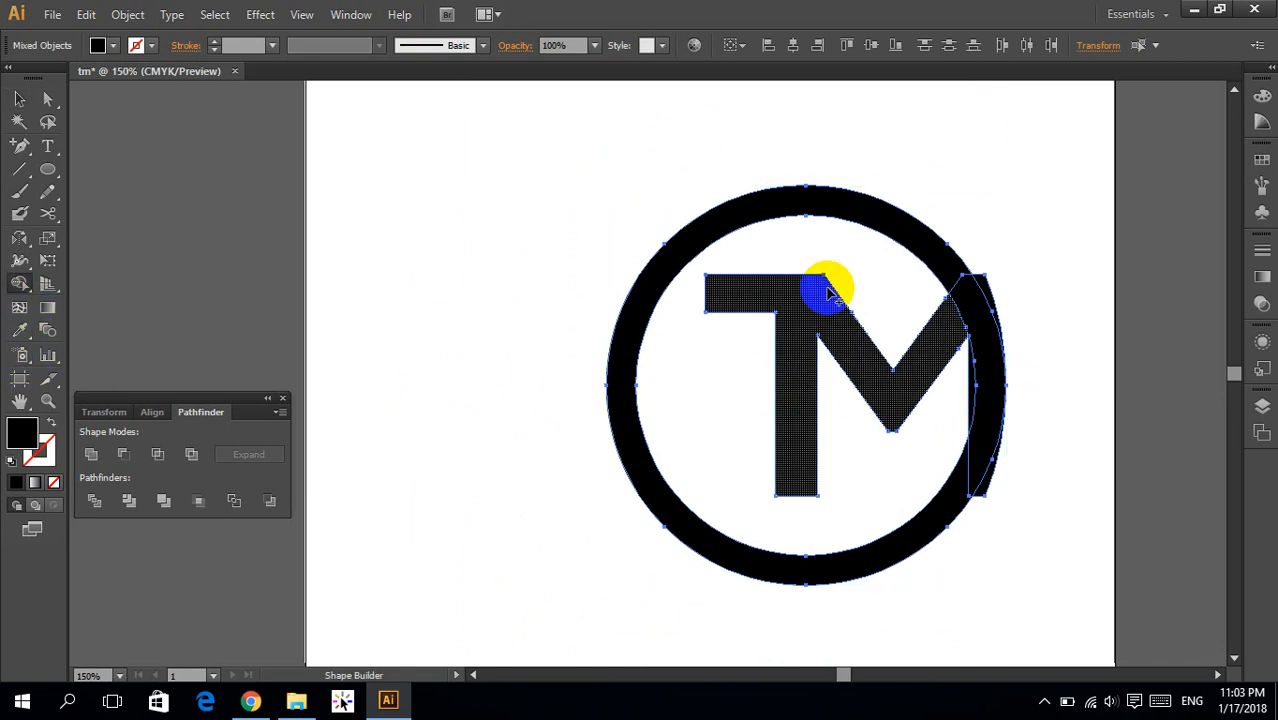
{"action": "left_click", "coordinate": [990, 293]}
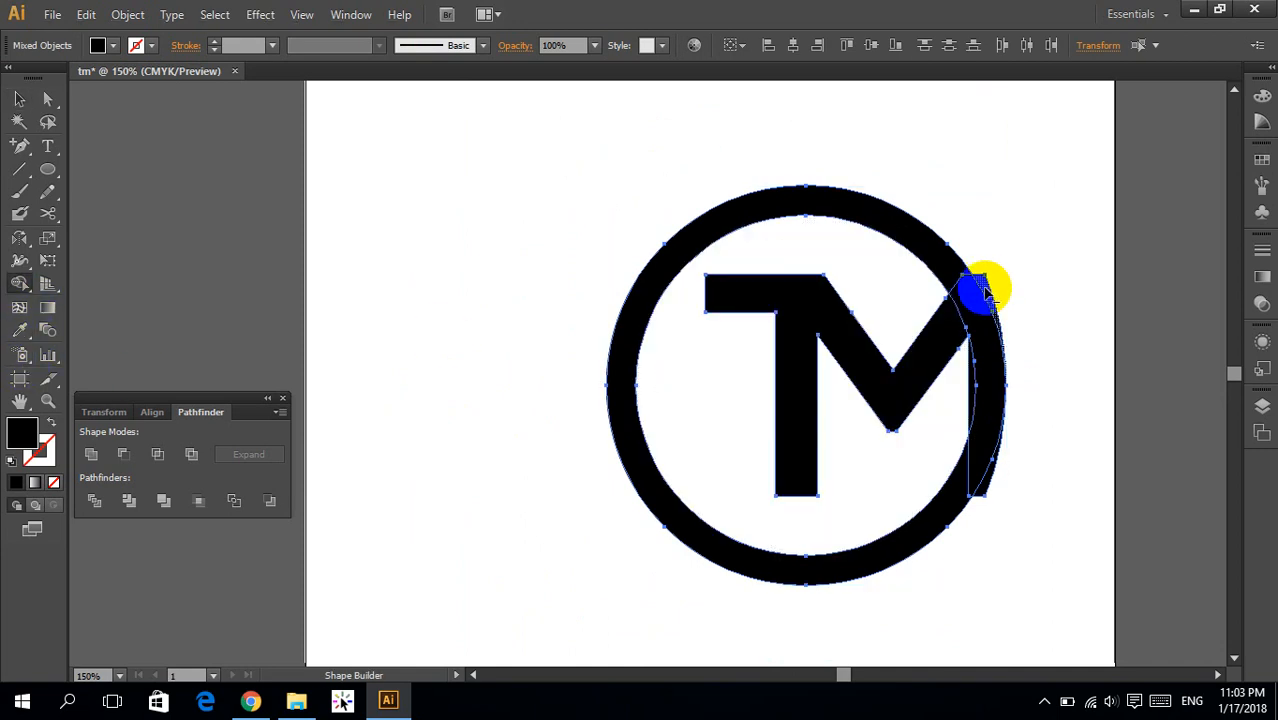
{"action": "mouse_move", "coordinate": [986, 290]}
{"action": "left_mouse_down"}
{"action": "mouse_move", "coordinate": [972, 499]}
{"action": "mouse_move", "coordinate": [985, 501]}
{"action": "mouse_move", "coordinate": [970, 370]}
{"action": "left_mouse_up"}
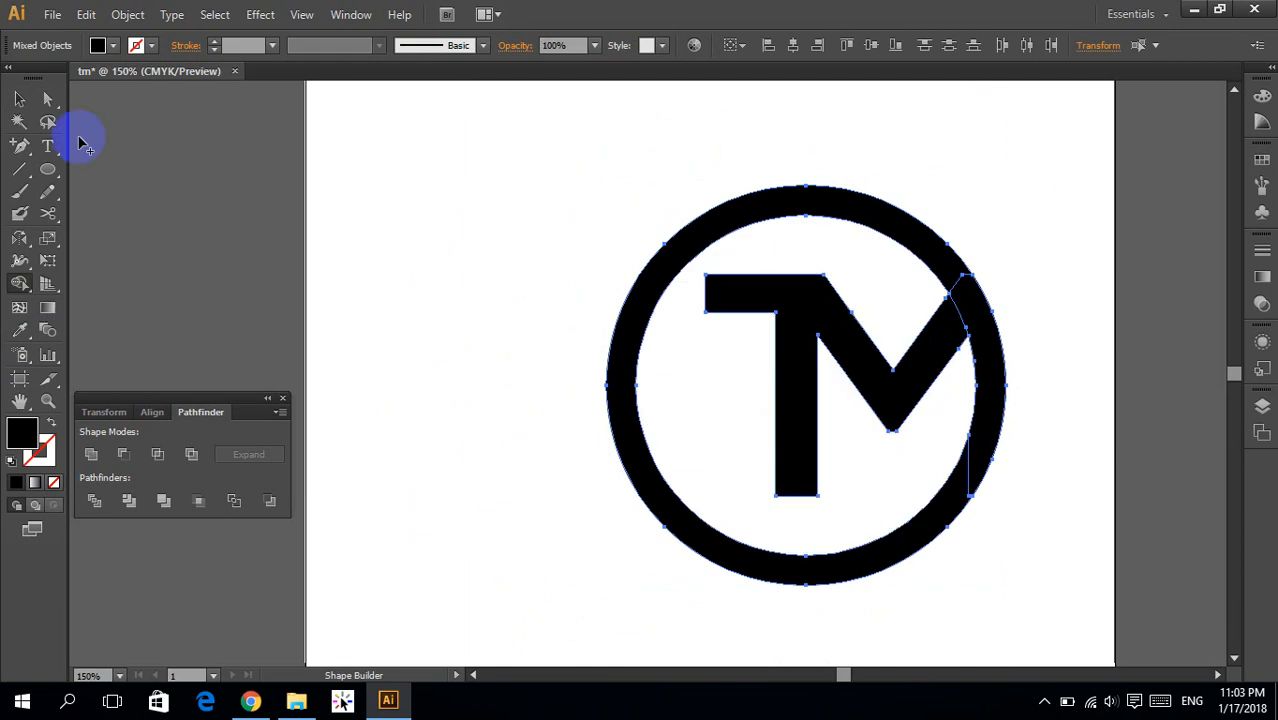
{"action": "left_click", "coordinate": [18, 100]}
{"action": "left_click", "coordinate": [243, 213]}
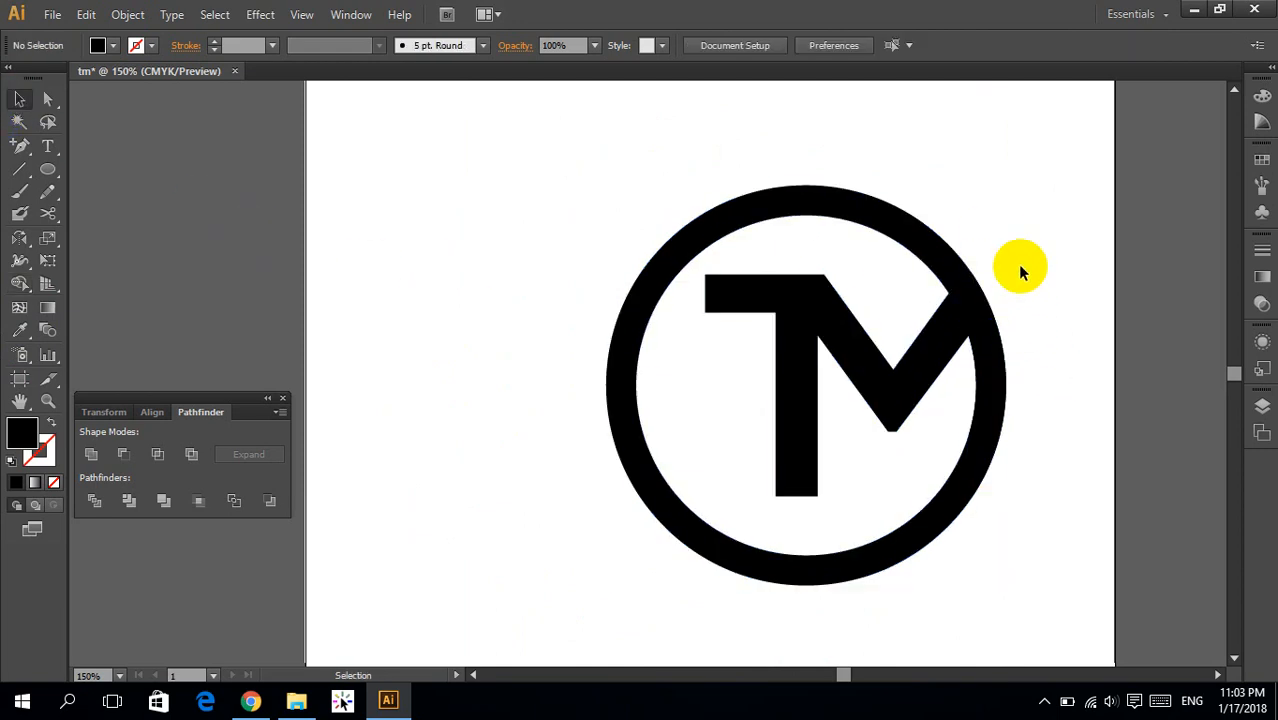
Extend the free end of the T's crossbar left into the ring by moving its end anchor points
{"action": "left_click", "coordinate": [46, 102]}
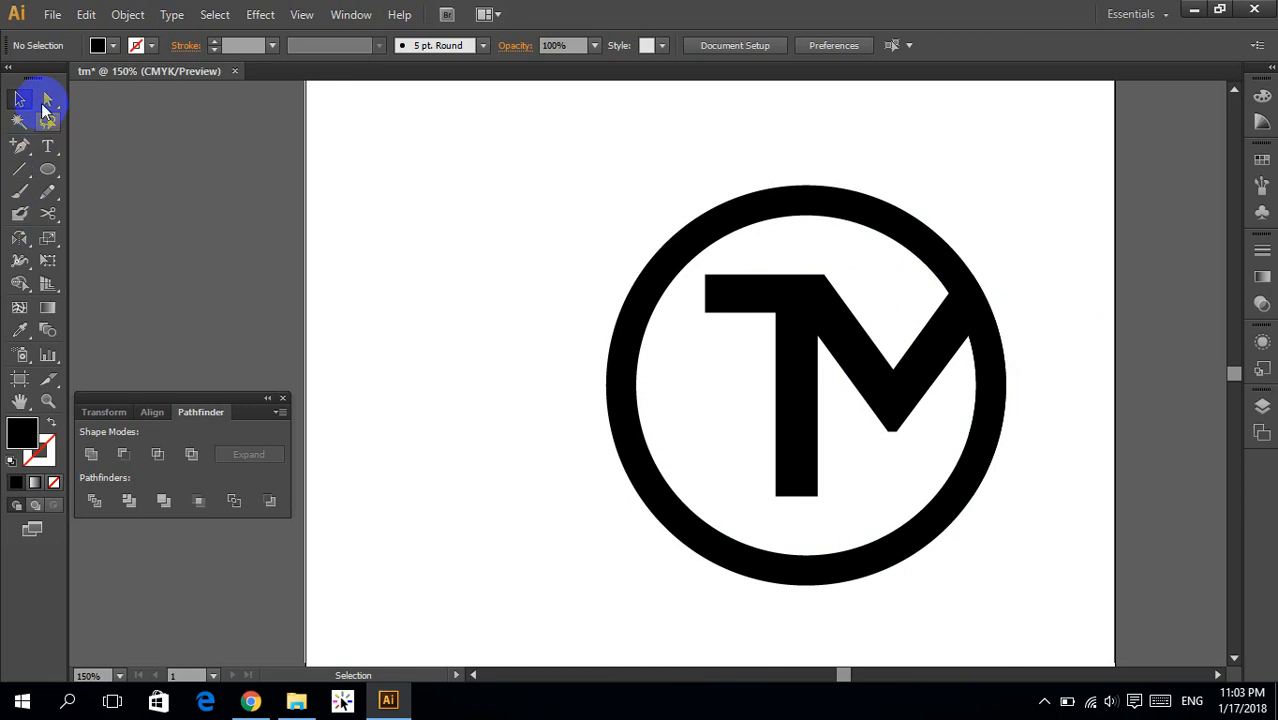
{"action": "left_click", "coordinate": [46, 102]}
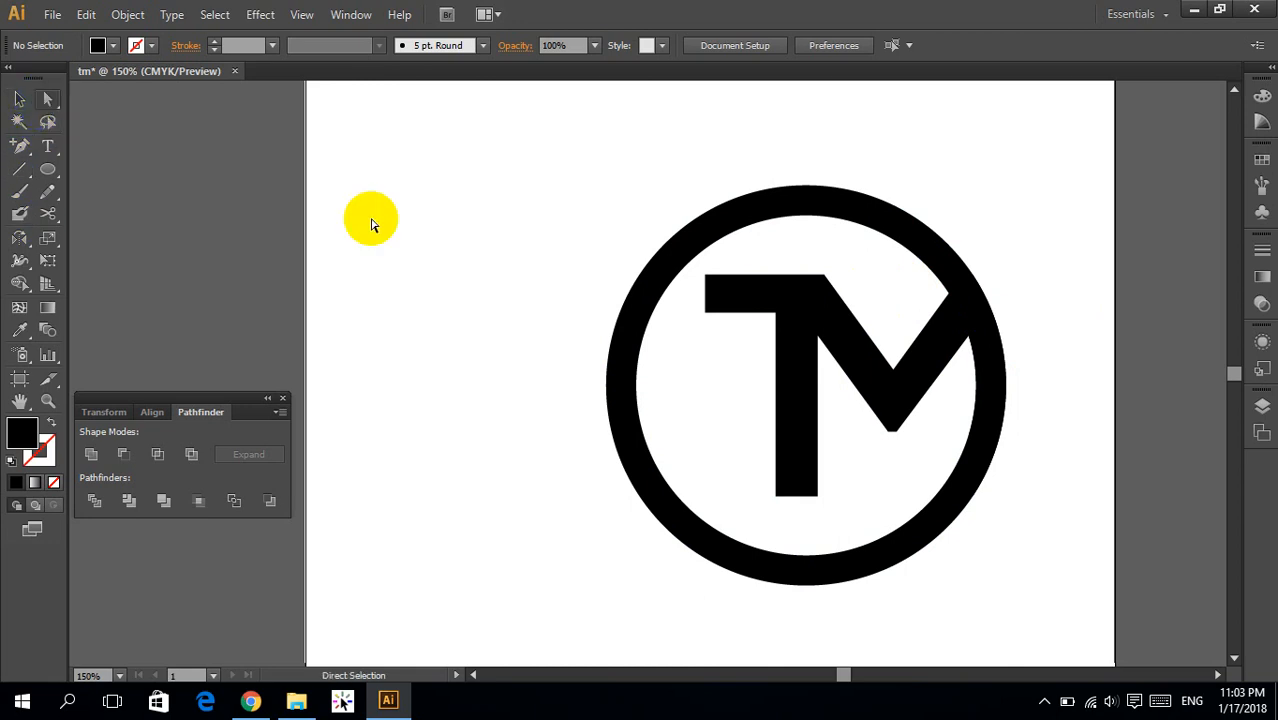
{"action": "left_click", "coordinate": [707, 265]}
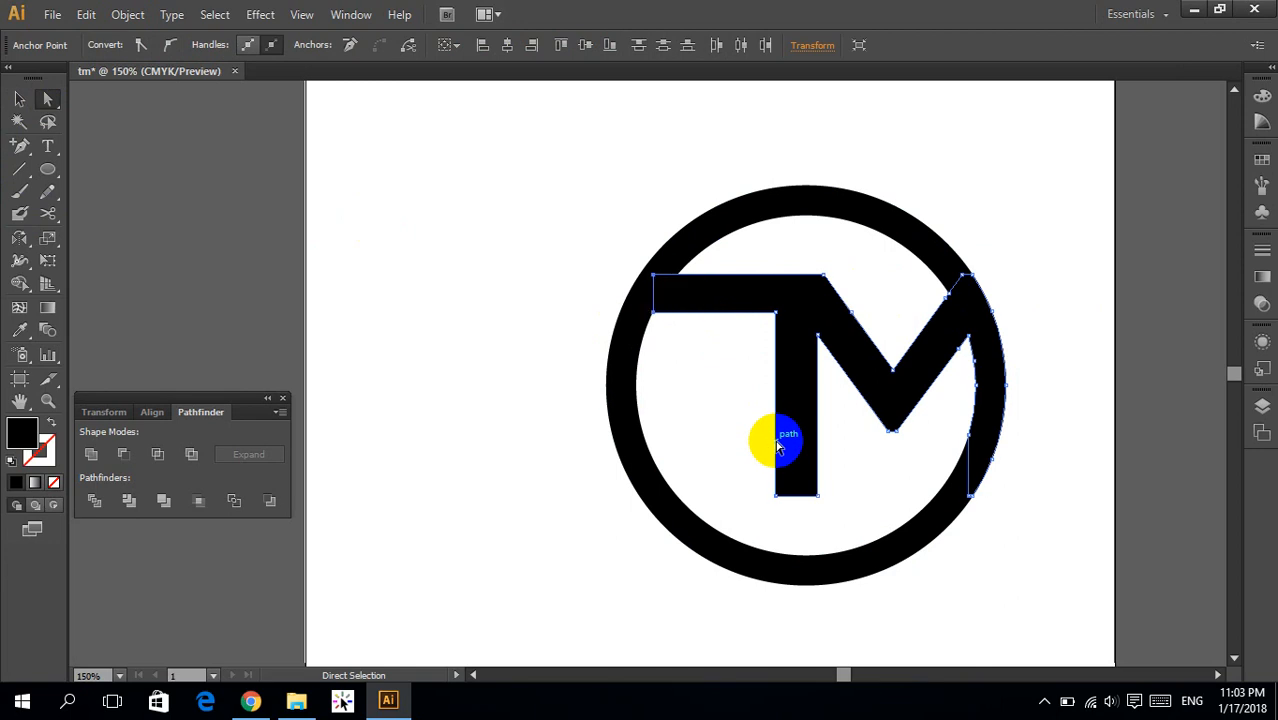
{"action": "key", "text": "v"}
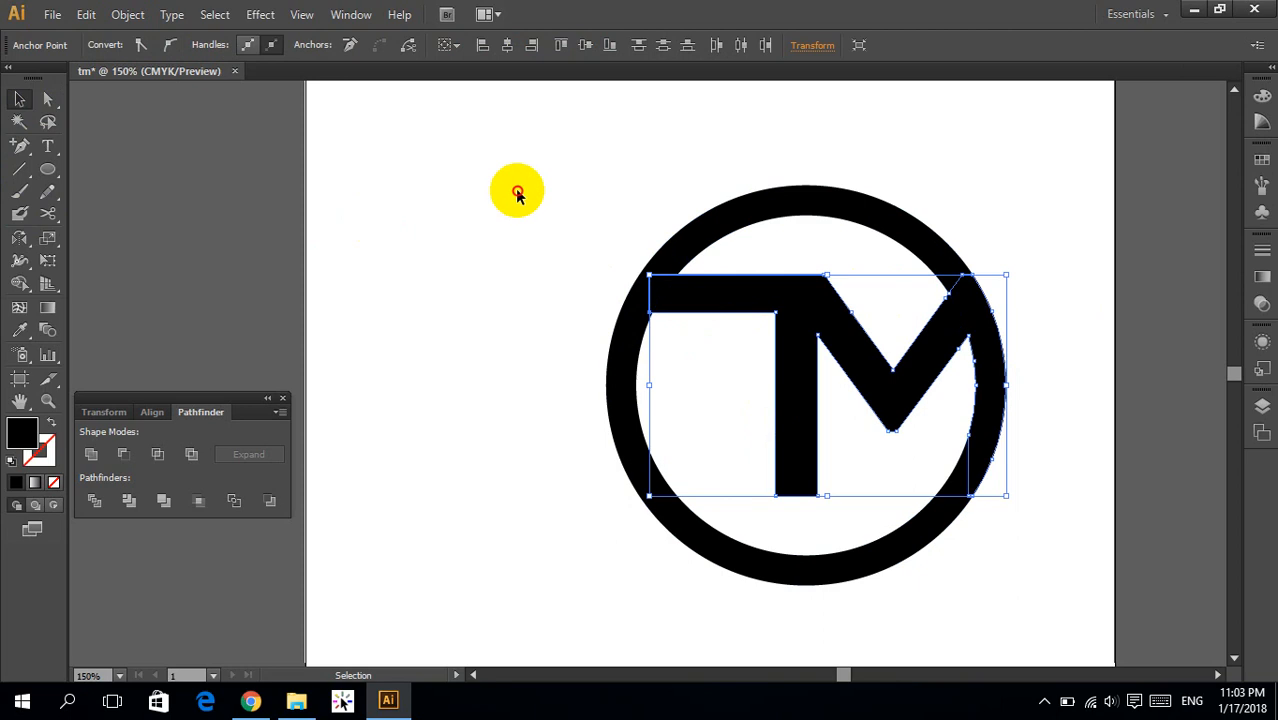
{"action": "left_click", "coordinate": [515, 189]}
Align the TM and the ring to each other on their horizontal and vertical centers
{"action": "left_click", "coordinate": [790, 322]}
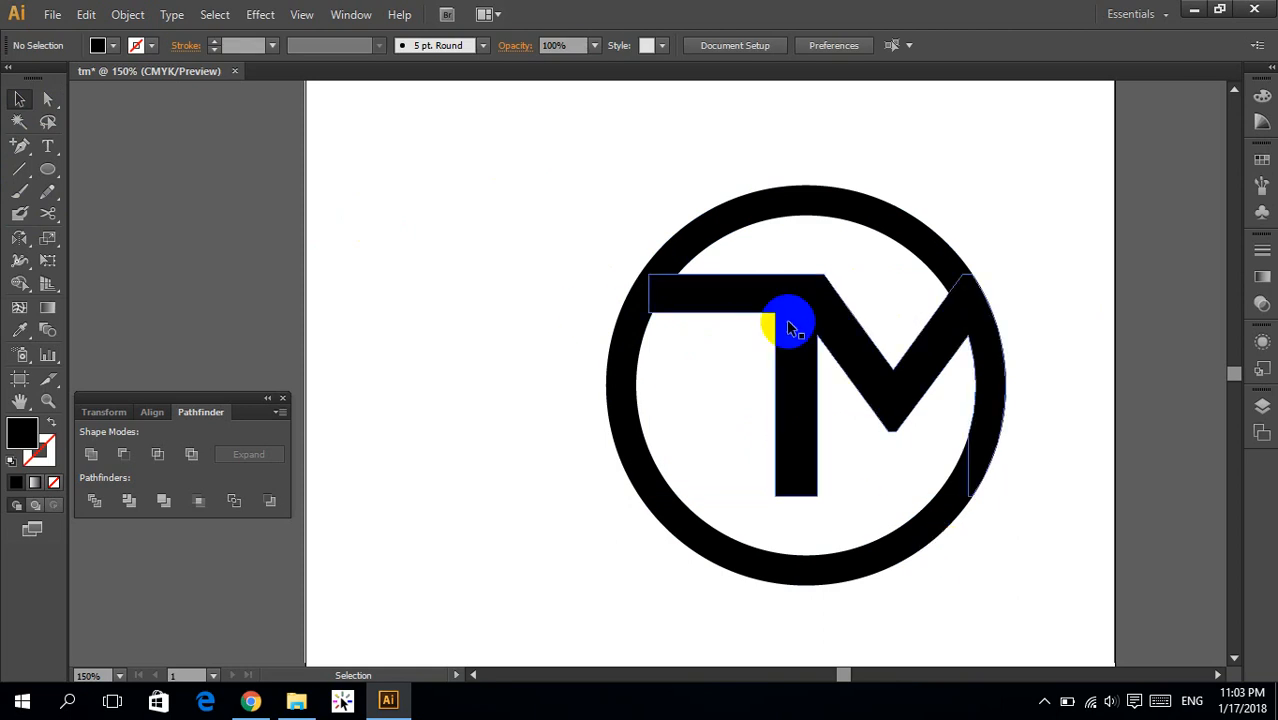
{"action": "left_click", "coordinate": [808, 192], "text": "shift"}
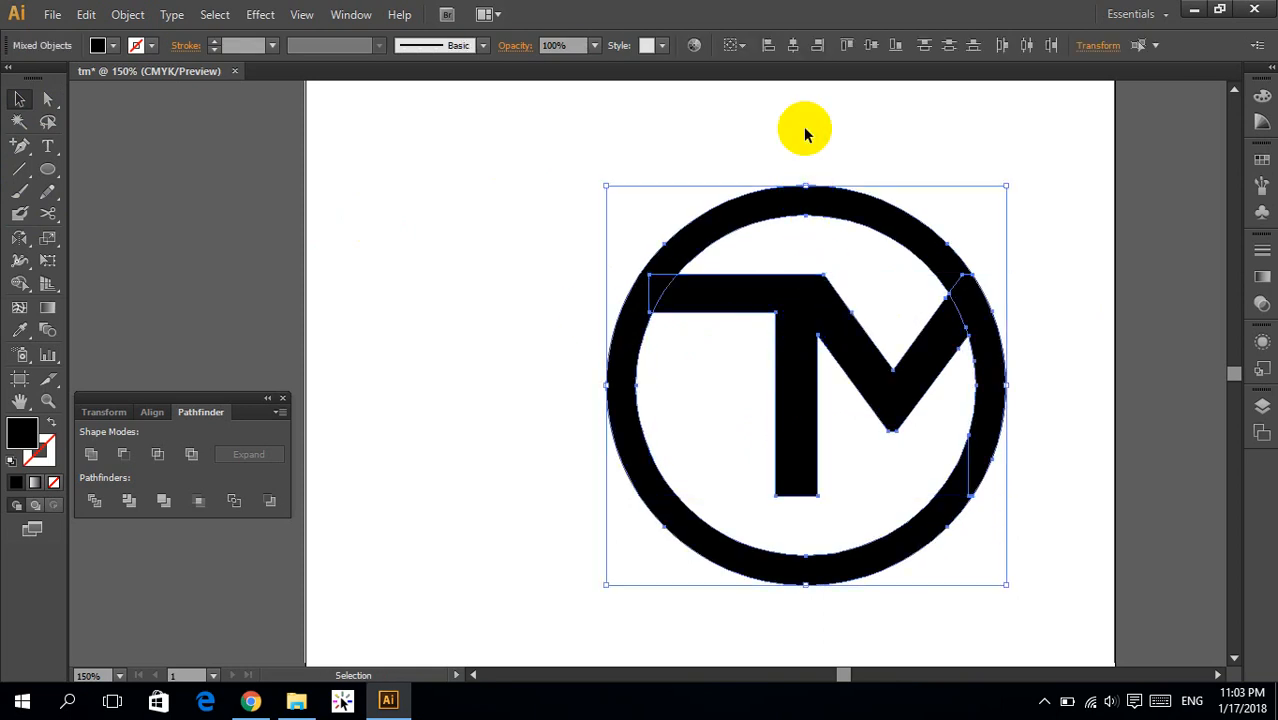
{"action": "left_click", "coordinate": [796, 45]}
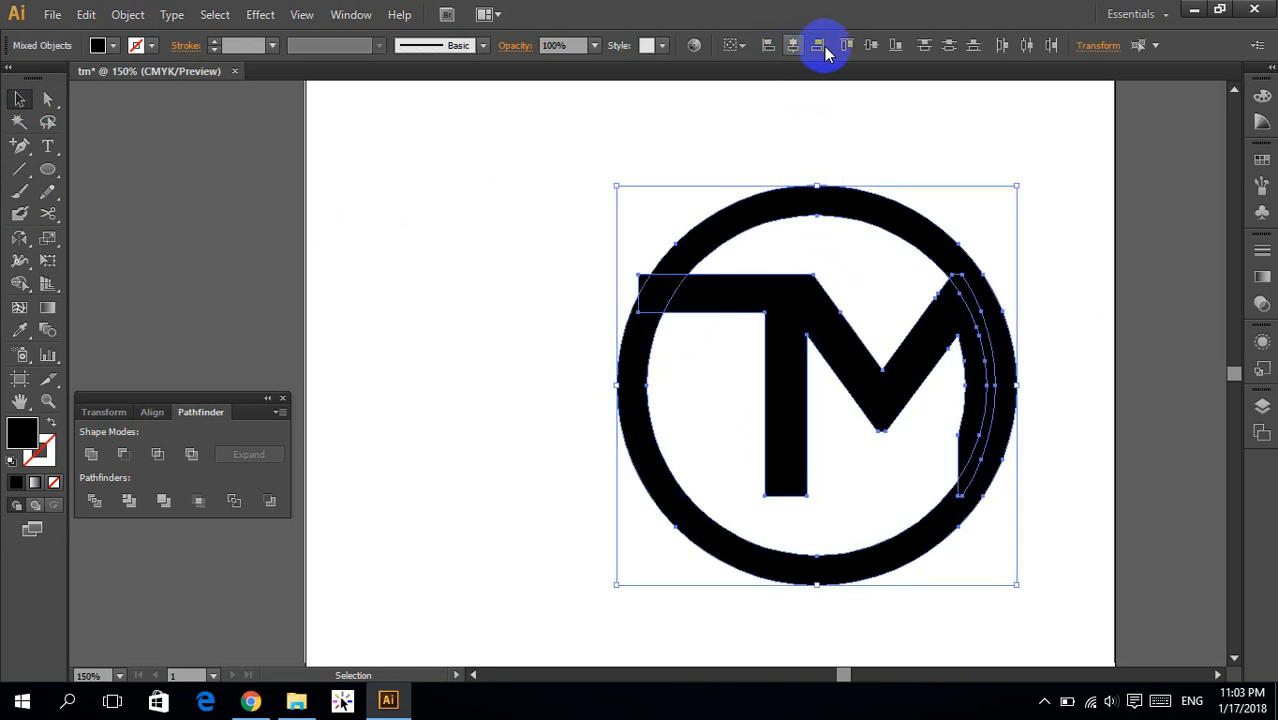
{"action": "left_click", "coordinate": [870, 45]}
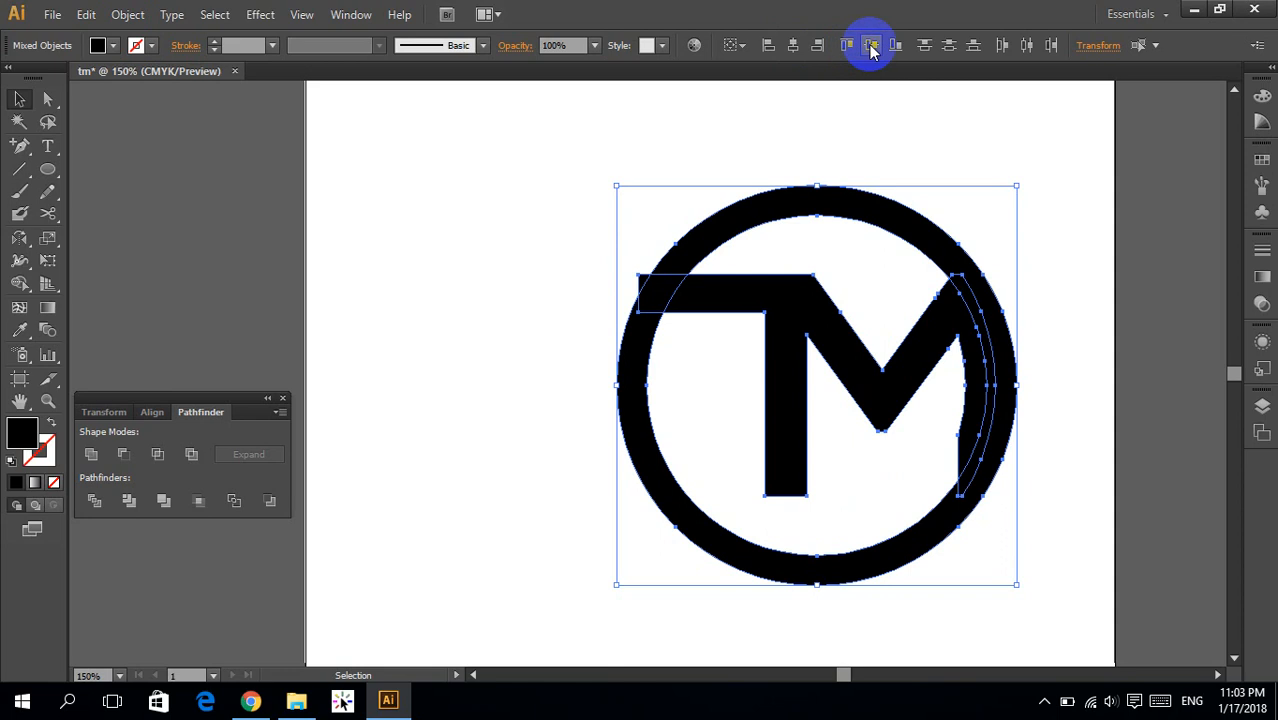
{"action": "left_click", "coordinate": [840, 138]}
Try to stretch the TM's right side out to the ring's outer edge
{"action": "left_click", "coordinate": [932, 350]}
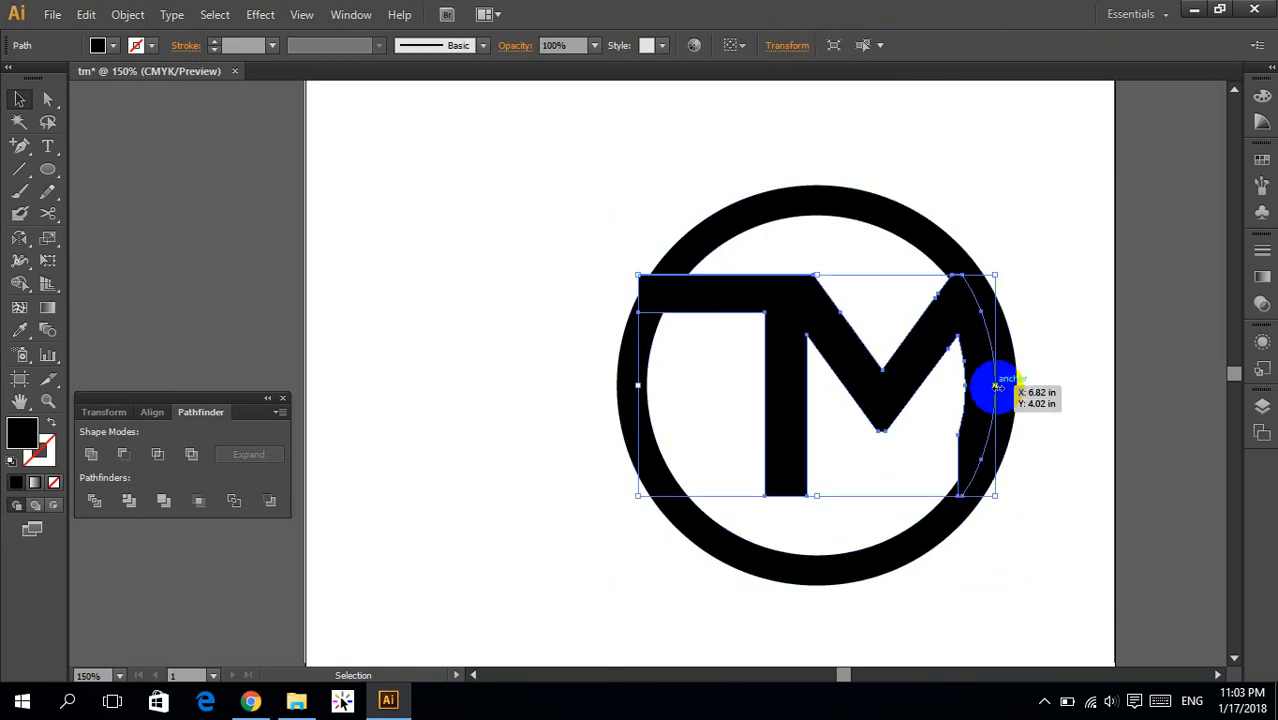
{"action": "left_click_drag", "start_coordinate": [997, 386], "coordinate": [1012, 394]}
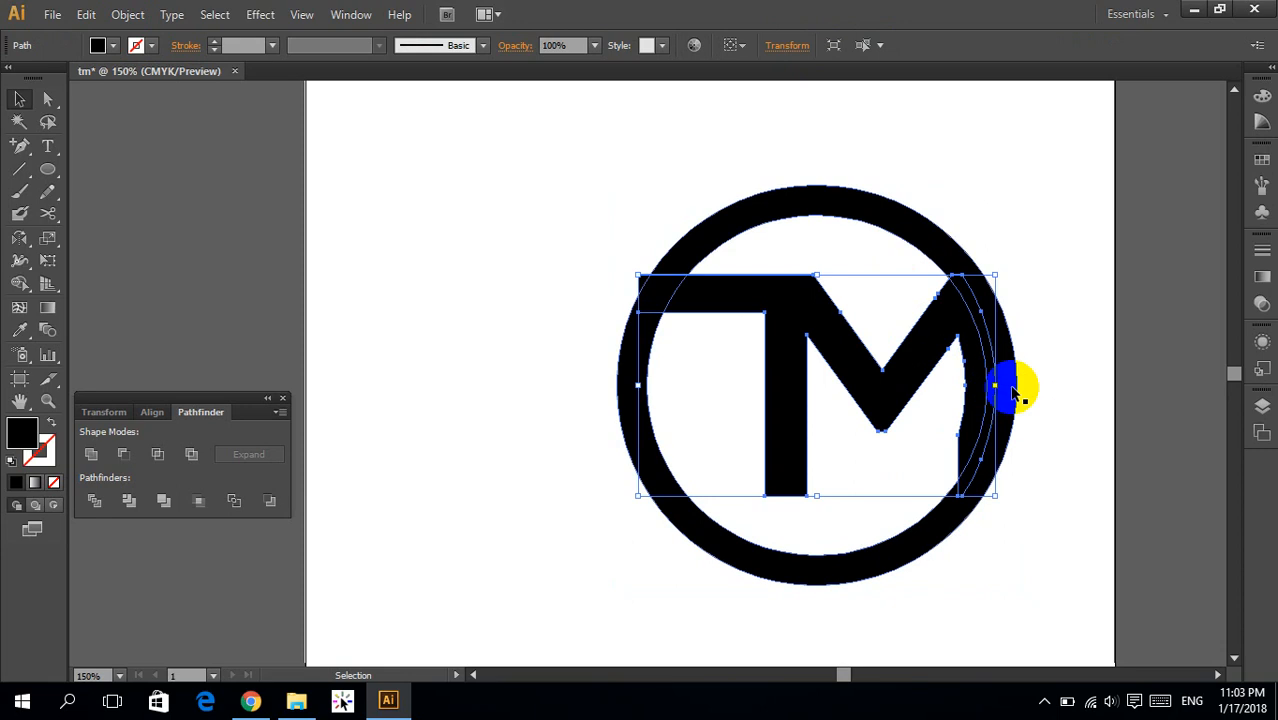
{"action": "left_click", "coordinate": [1068, 394]}
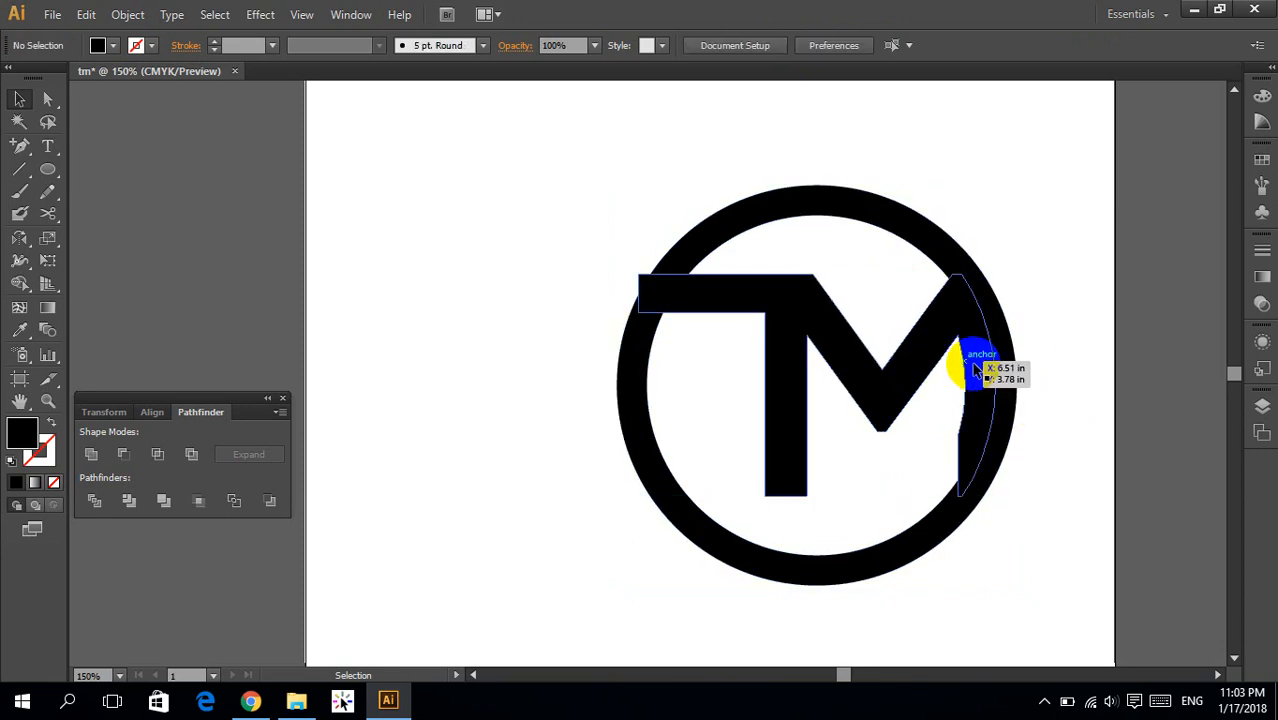
{"action": "left_click", "coordinate": [972, 364]}
{"action": "left_click", "coordinate": [1028, 396]}
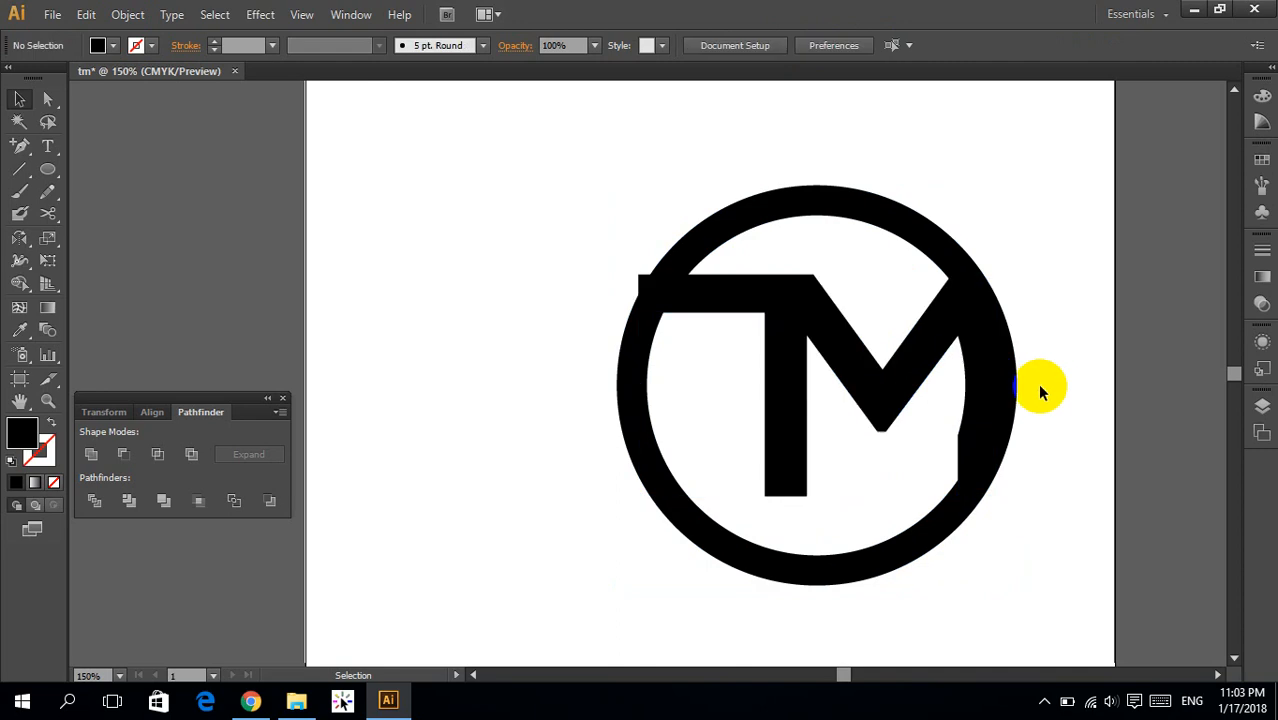
Shrink the ring slightly around its center so the T's crossbar and the M's outer stem reach past its outer edge
{"action": "left_click", "coordinate": [1016, 382]}
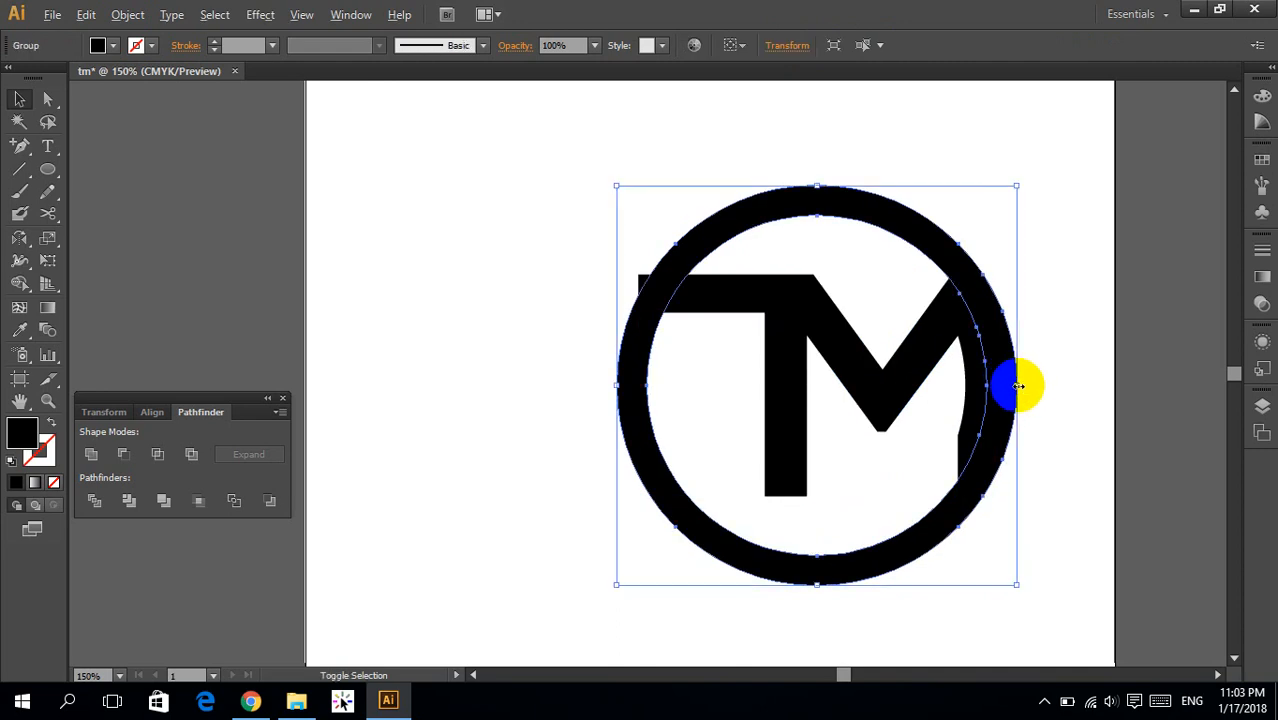
{"action": "left_click_drag", "start_coordinate": [1018, 386], "coordinate": [990, 382]}
{"action": "left_click", "coordinate": [1060, 383]}
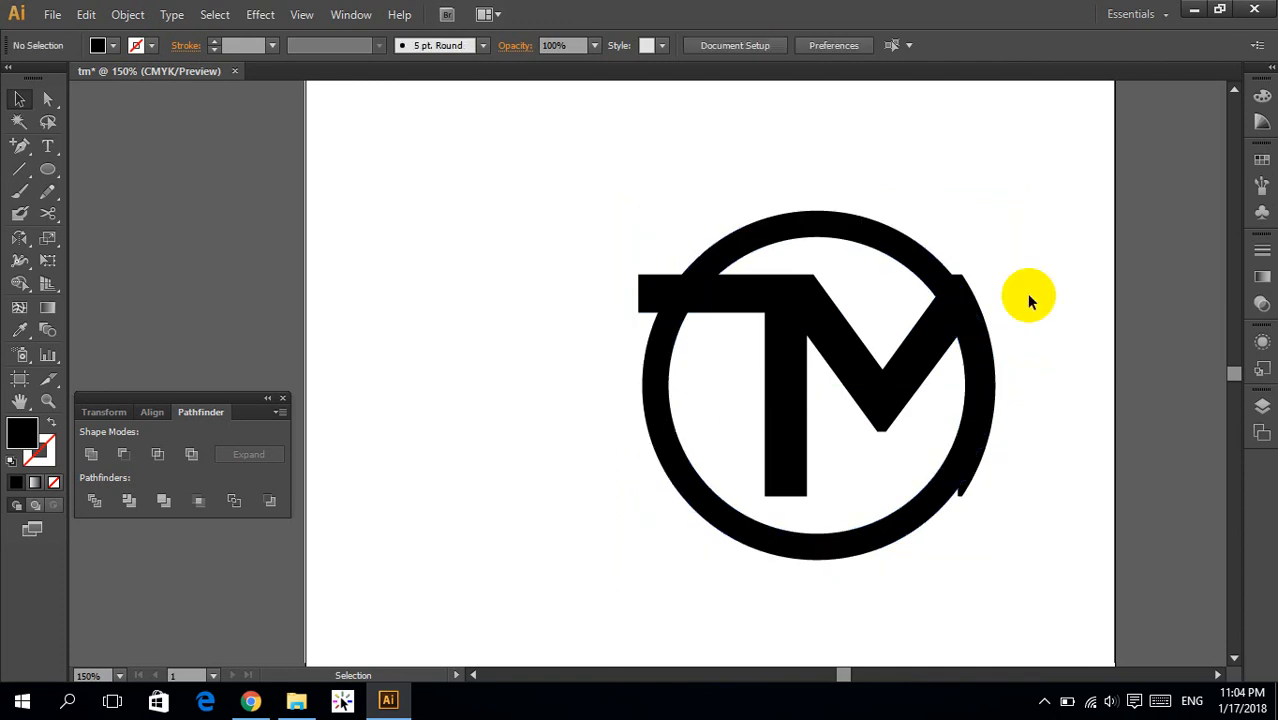
Trim the T's crossbar end and the M's outer sliver flush with the ring's outer edge using Shape Builder
{"action": "left_click_drag", "start_coordinate": [1029, 270], "coordinate": [958, 393]}
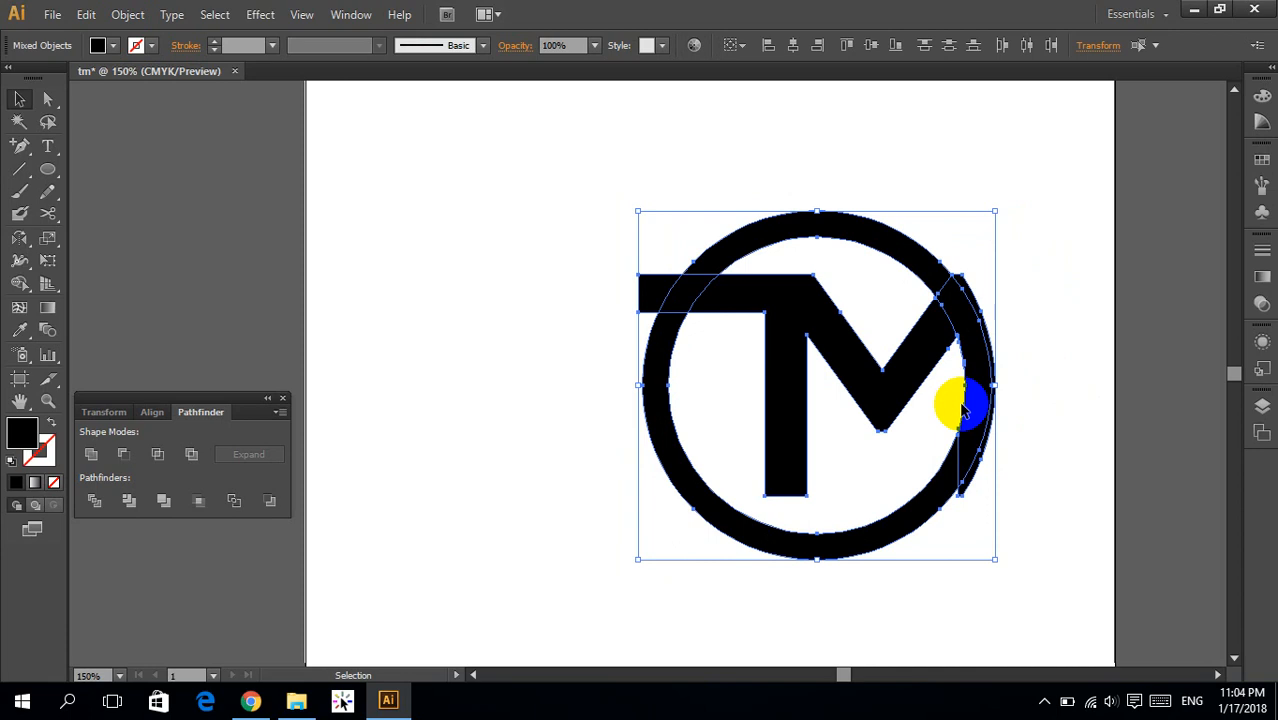
{"action": "left_click", "coordinate": [20, 285]}
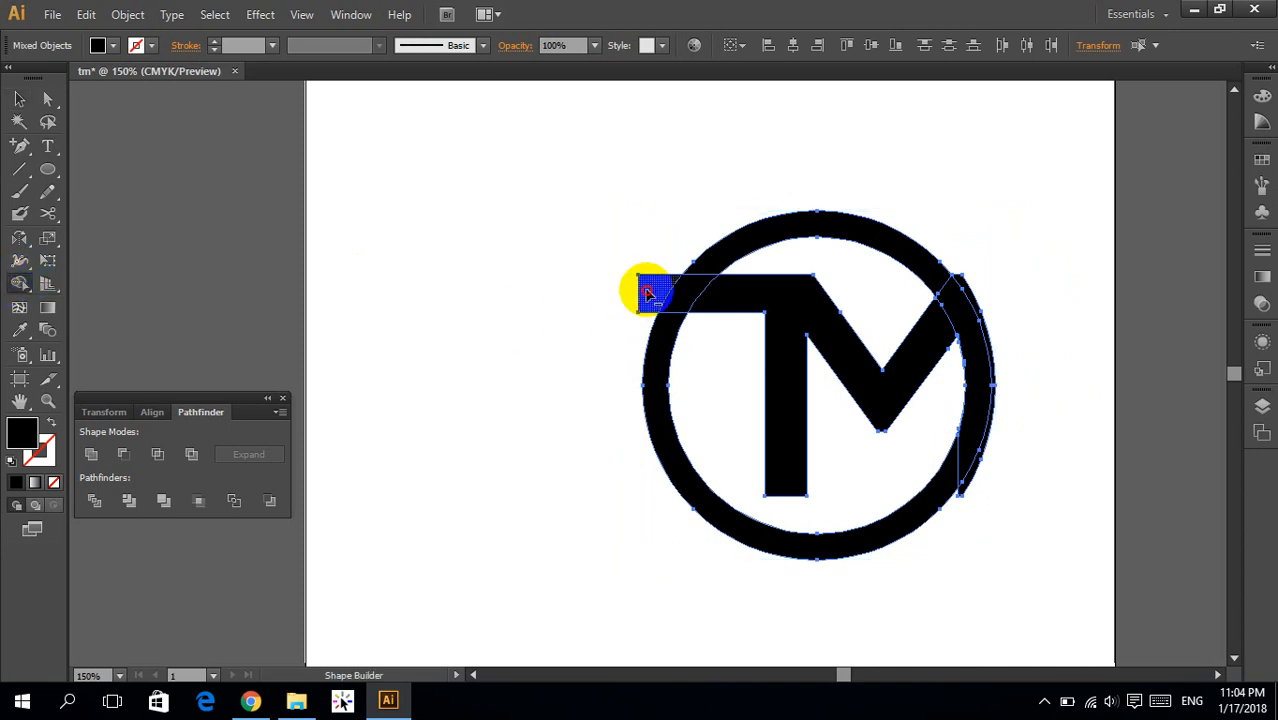
{"action": "left_click", "coordinate": [648, 293], "text": "alt"}
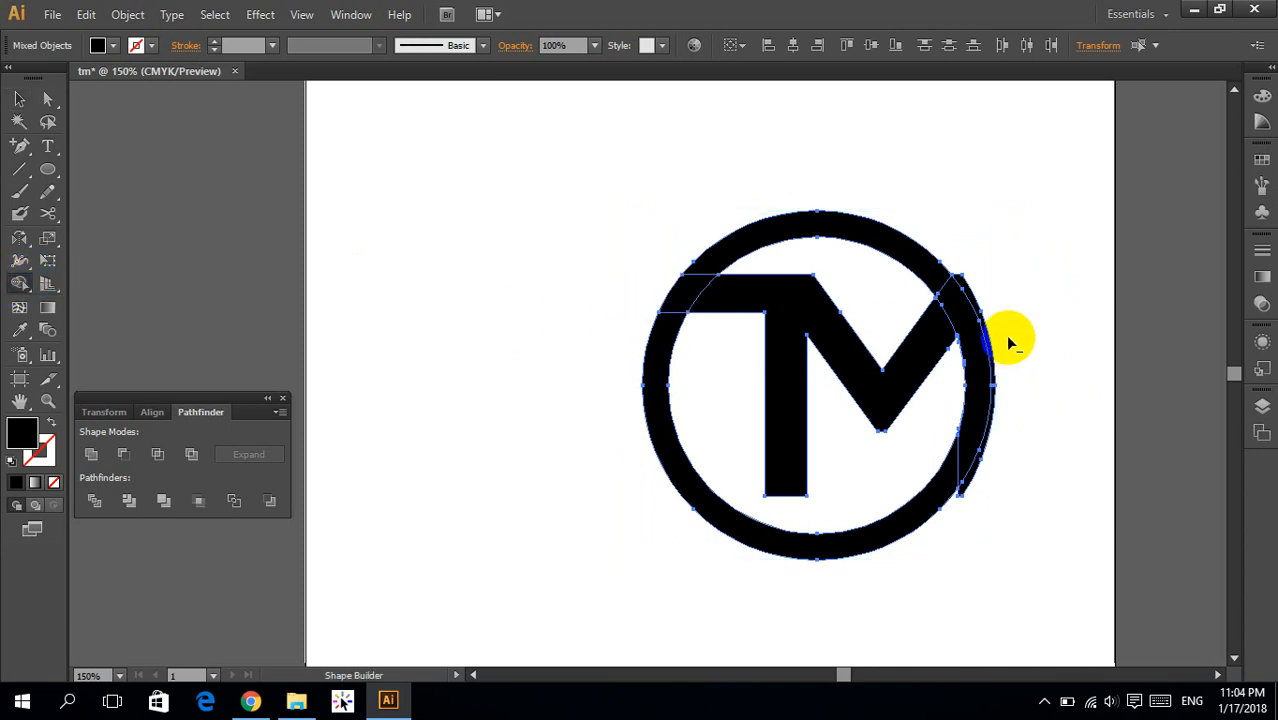
{"action": "left_click", "coordinate": [964, 290], "text": "alt"}
{"action": "key", "text": "v"}
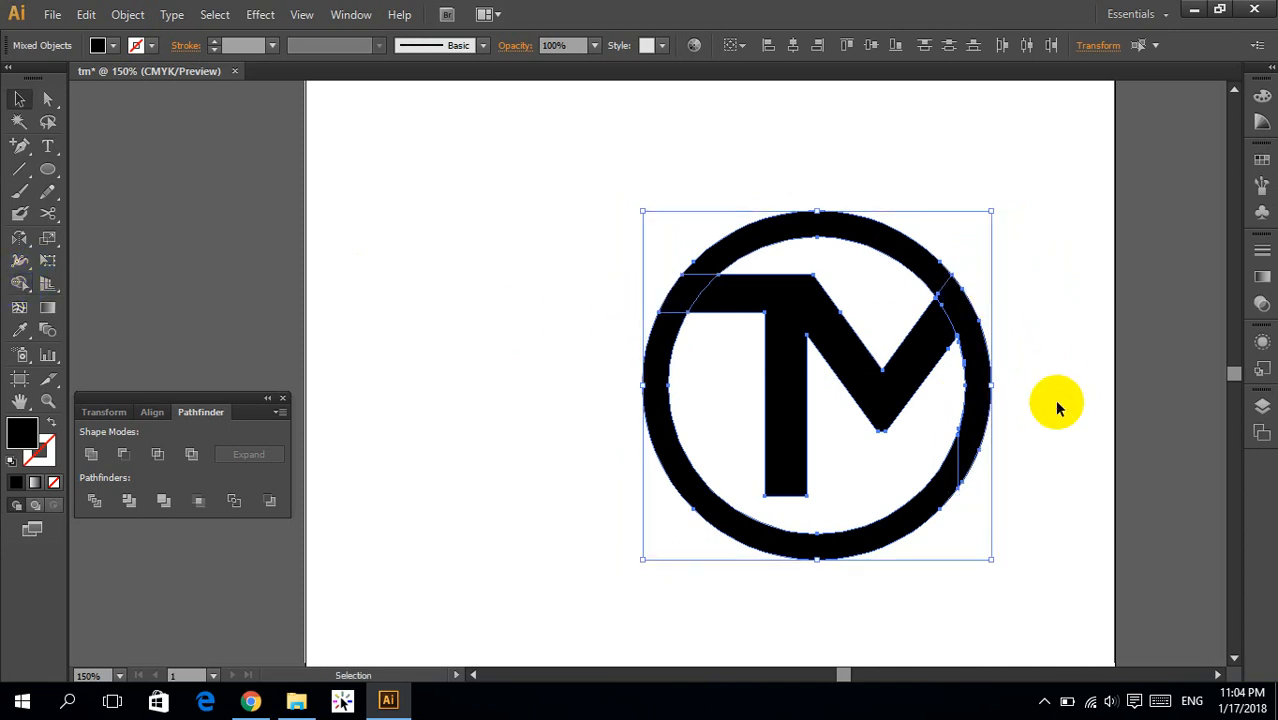
{"action": "left_click", "coordinate": [1080, 403]}
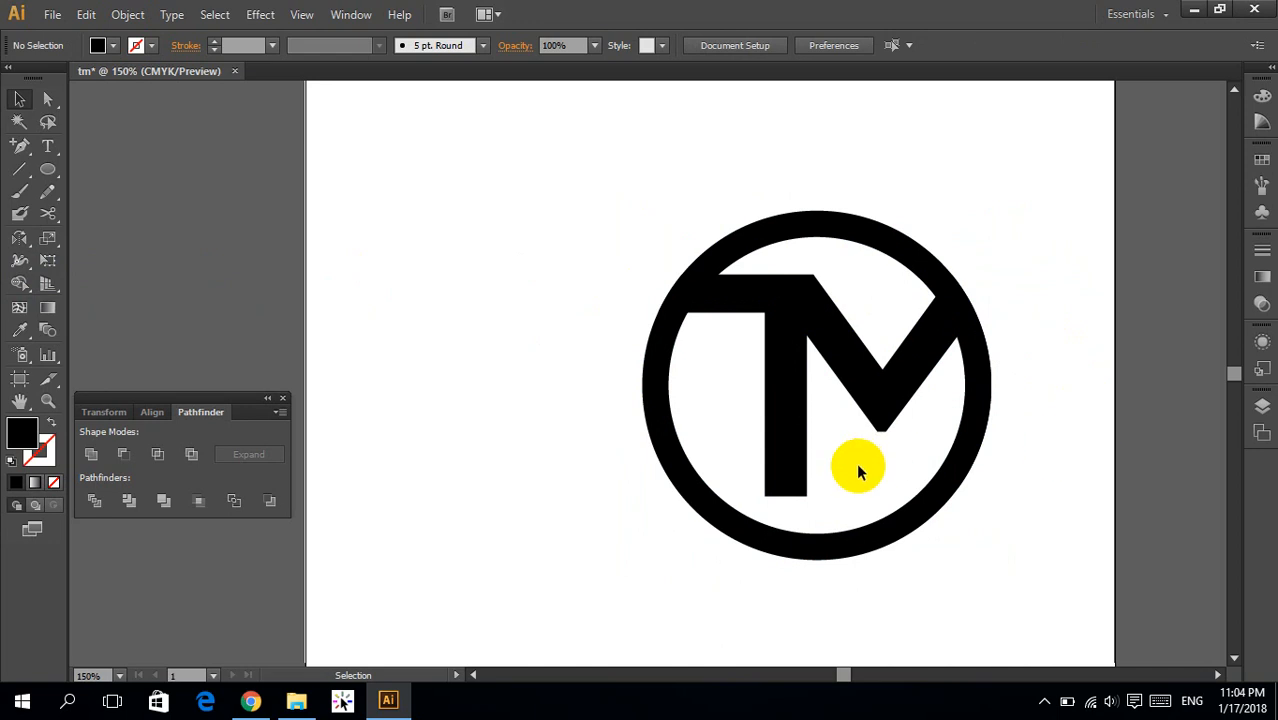
Shorten the T's stem slightly by nudging its two bottom anchor points upward
{"action": "key", "text": "a"}
{"action": "left_click_drag", "start_coordinate": [729, 437], "coordinate": [835, 507]}
{"action": "left_click_drag", "start_coordinate": [750, 469], "coordinate": [821, 503]}
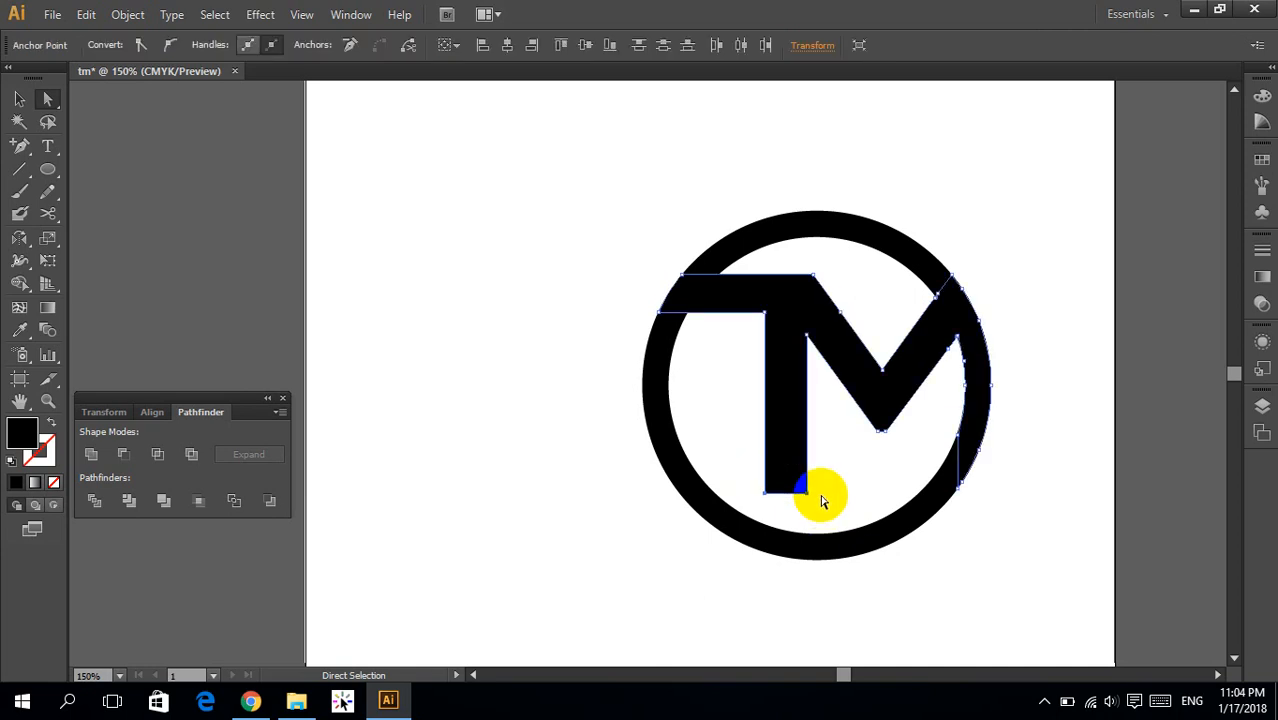
{"action": "key", "text": "Up"}
{"action": "key", "text": "Up"}
{"action": "key", "text": "Up"}
{"action": "key", "text": "Up"}
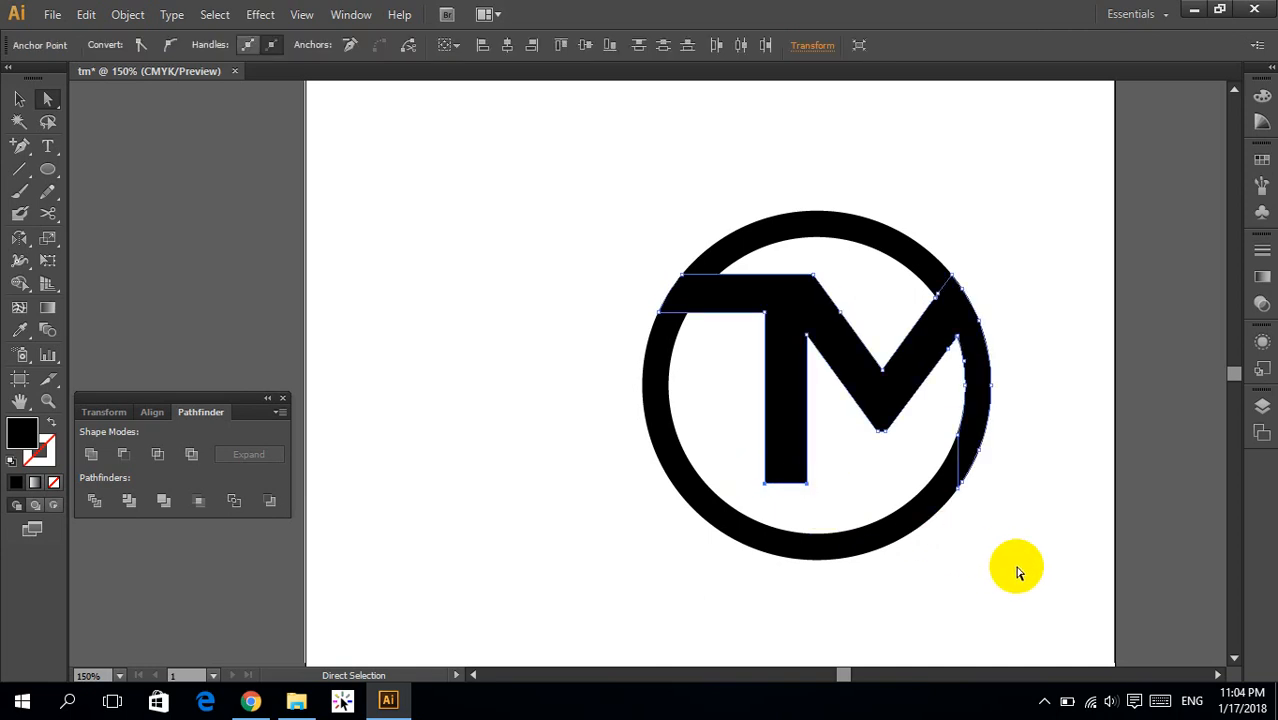
{"action": "left_click", "coordinate": [1020, 573]}
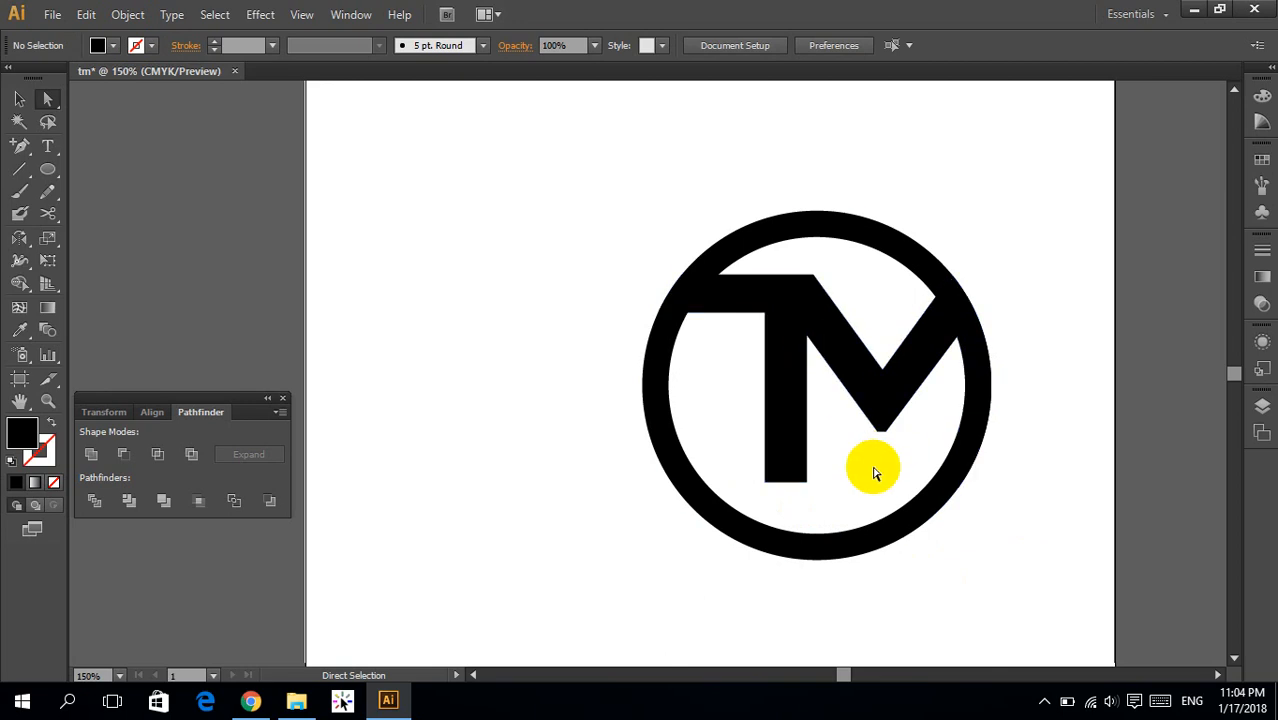
Try to center the trimmed TM and the ring on each other horizontally and vertically
{"action": "key", "text": "v"}
{"action": "left_click", "coordinate": [833, 371]}
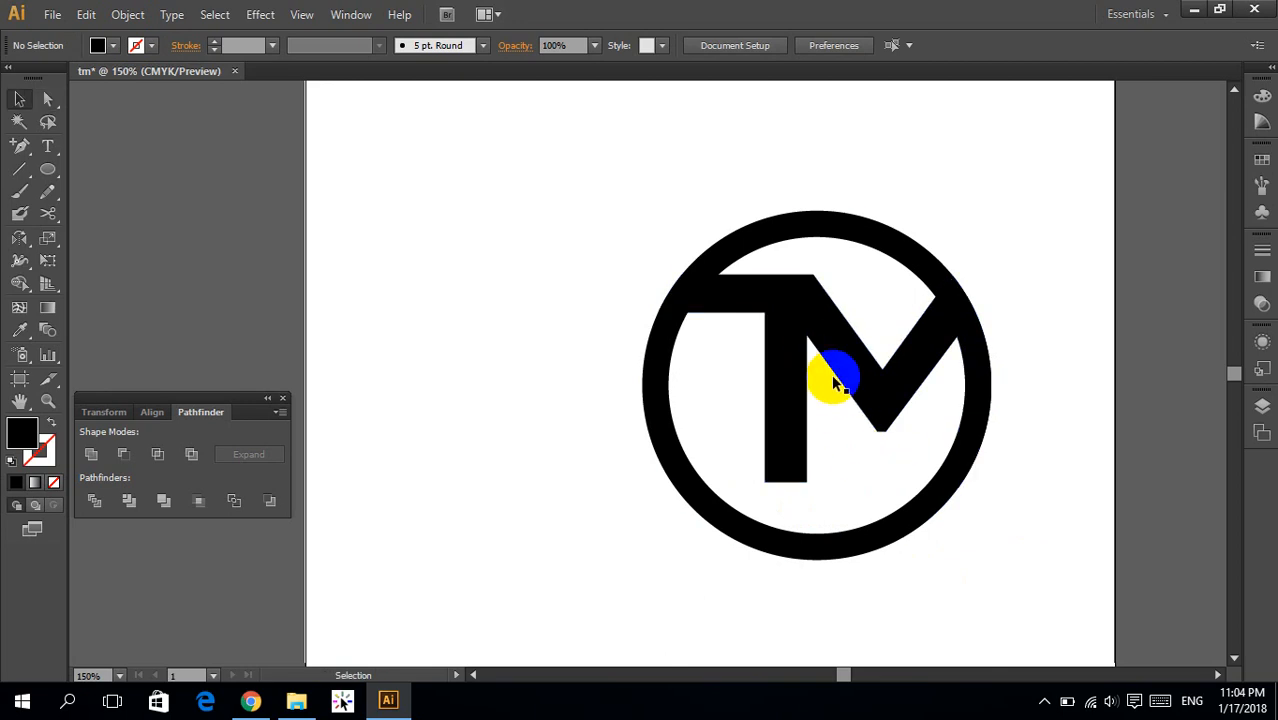
{"action": "left_click", "coordinate": [857, 240], "text": "shift"}
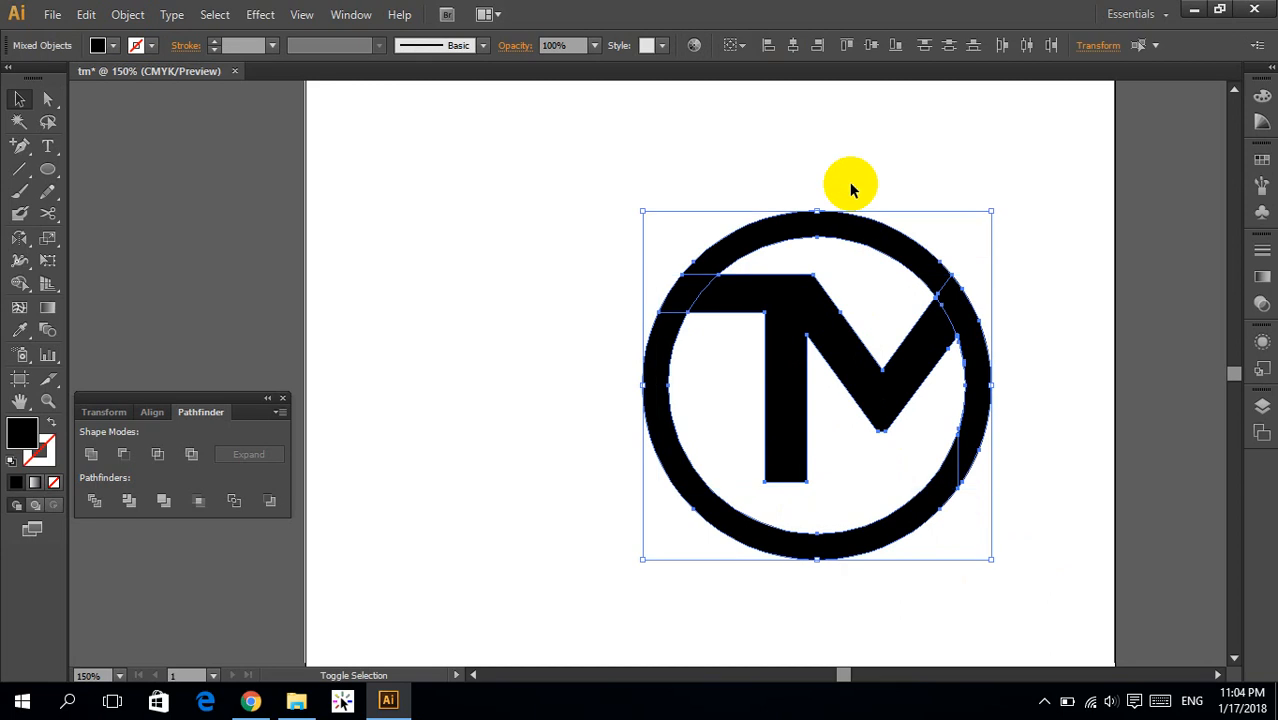
{"action": "left_click", "coordinate": [790, 45]}
{"action": "left_click", "coordinate": [868, 55]}
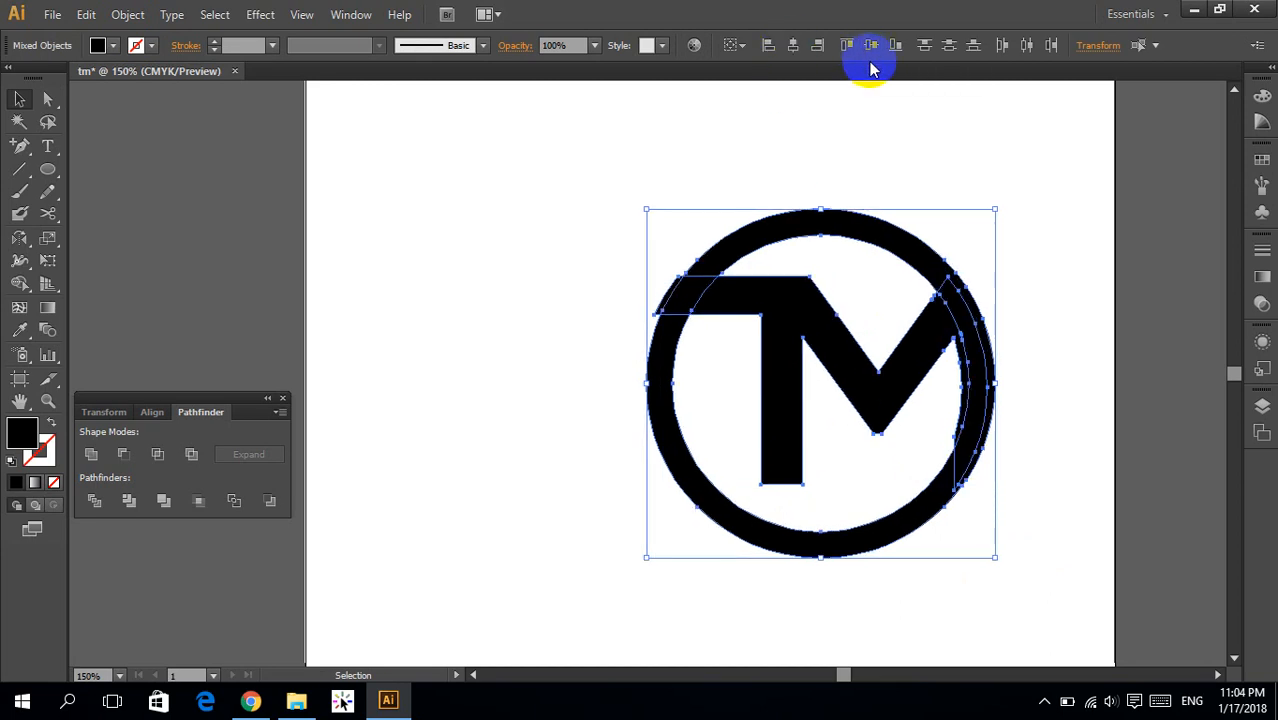
{"action": "left_click", "coordinate": [869, 48]}
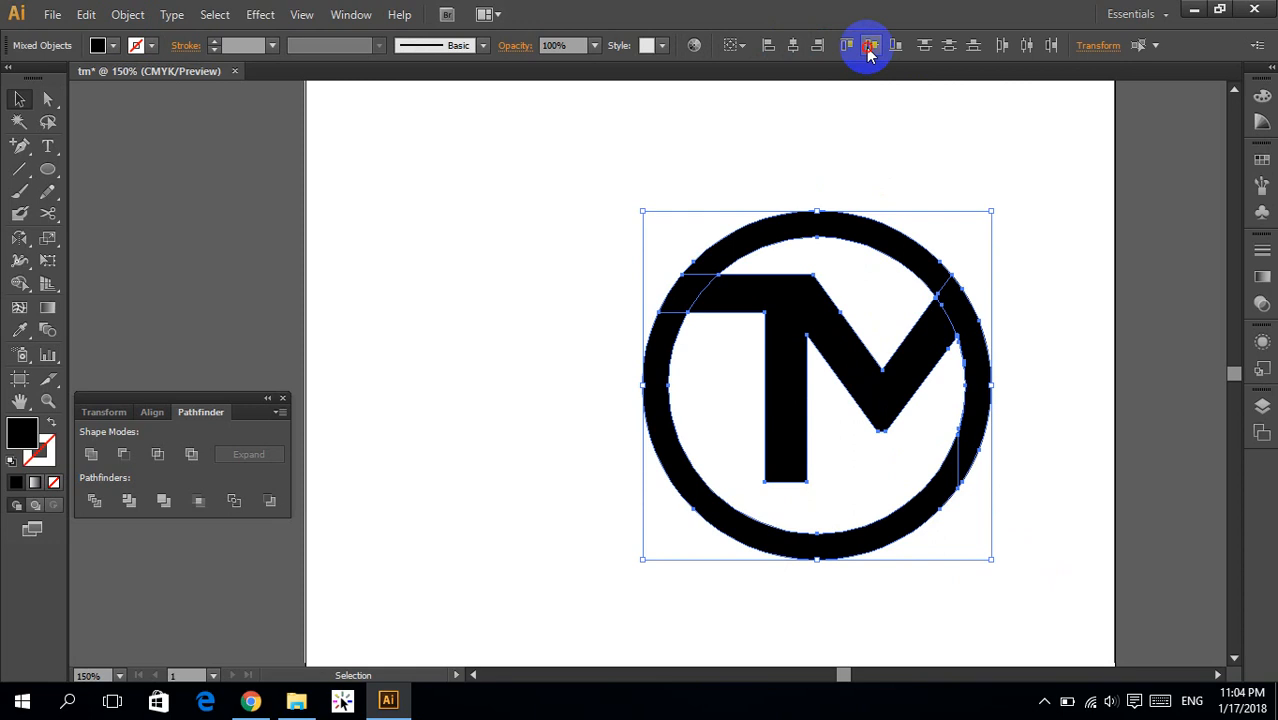
Remove the leftover sliver of the M protruding past the ring's lower-right outer edge with Shape Builder
{"action": "left_click", "coordinate": [1010, 208]}
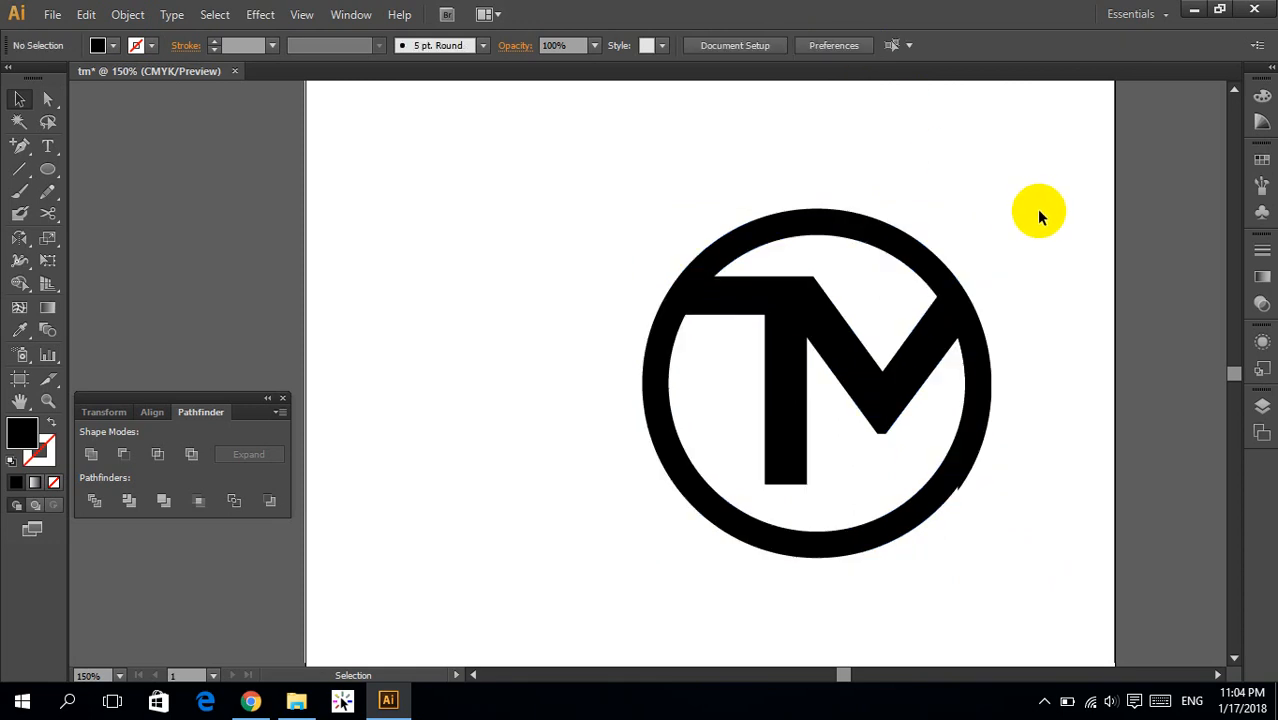
{"action": "left_click_drag", "start_coordinate": [1013, 479], "coordinate": [928, 445]}
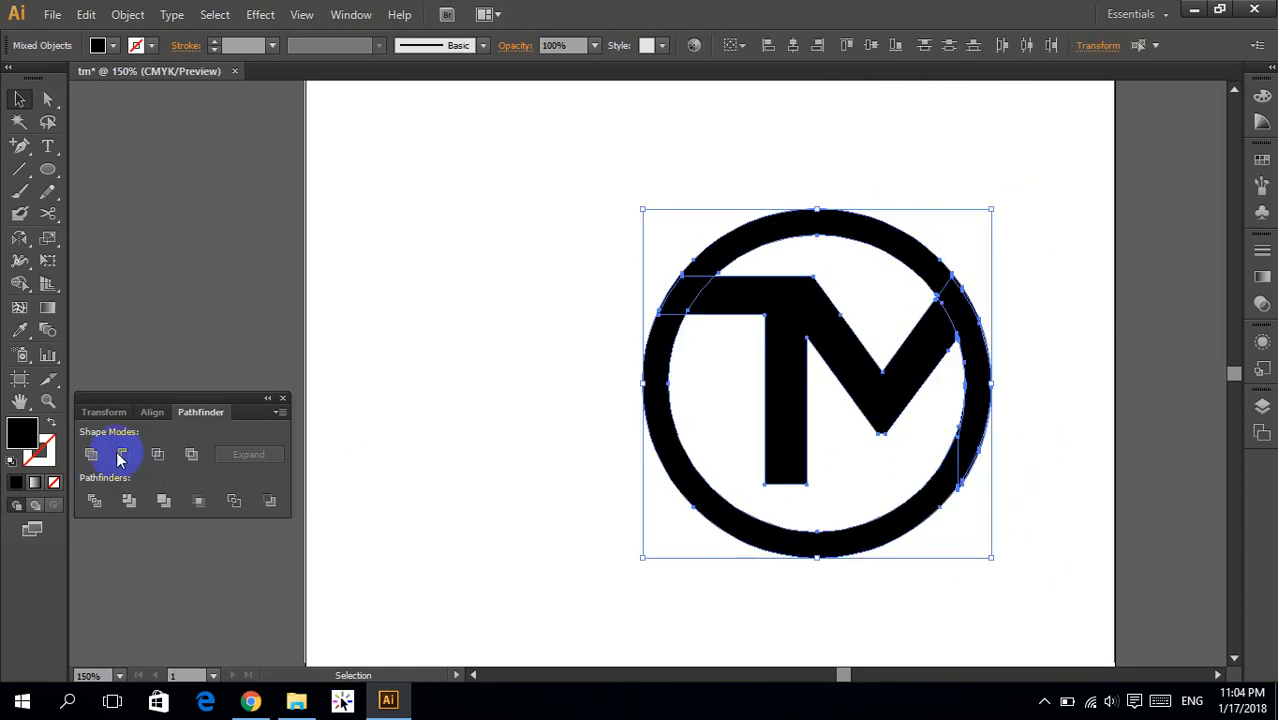
{"action": "left_click", "coordinate": [19, 284]}
{"action": "left_click", "coordinate": [960, 476]}
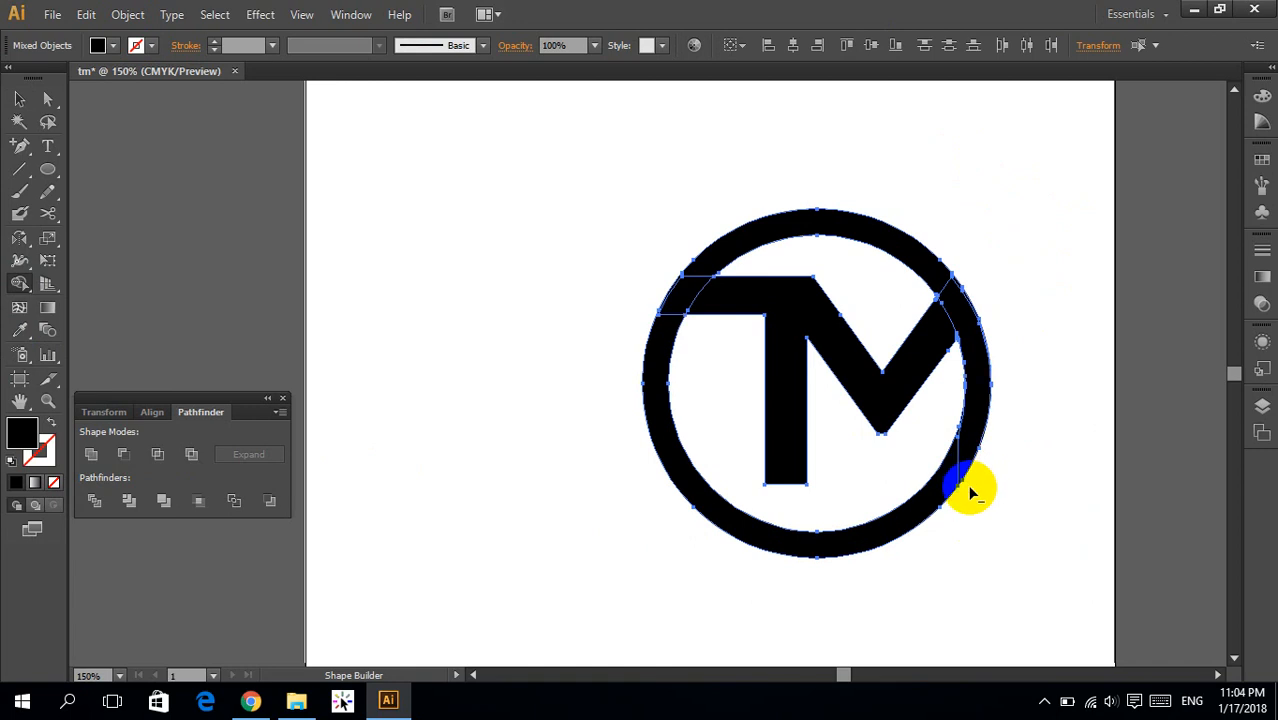
{"action": "key", "text": "v"}
{"action": "left_click", "coordinate": [1001, 502]}
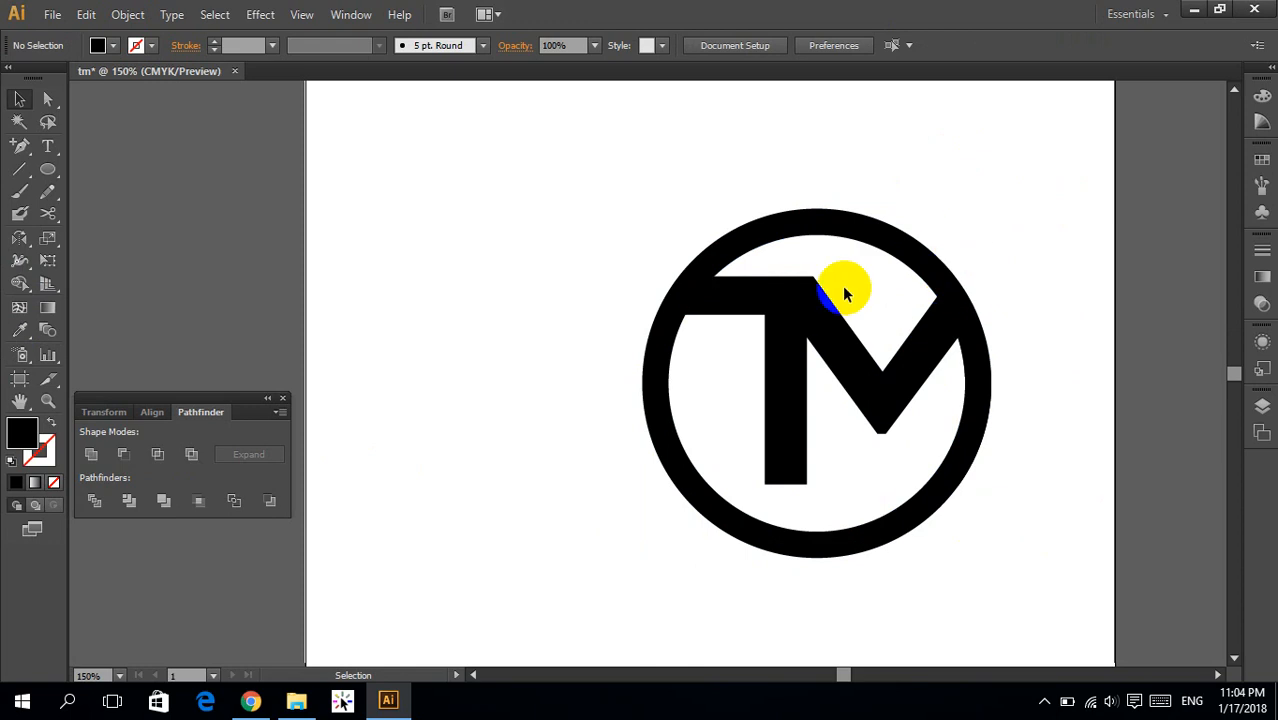
{"action": "key", "text": "space"}
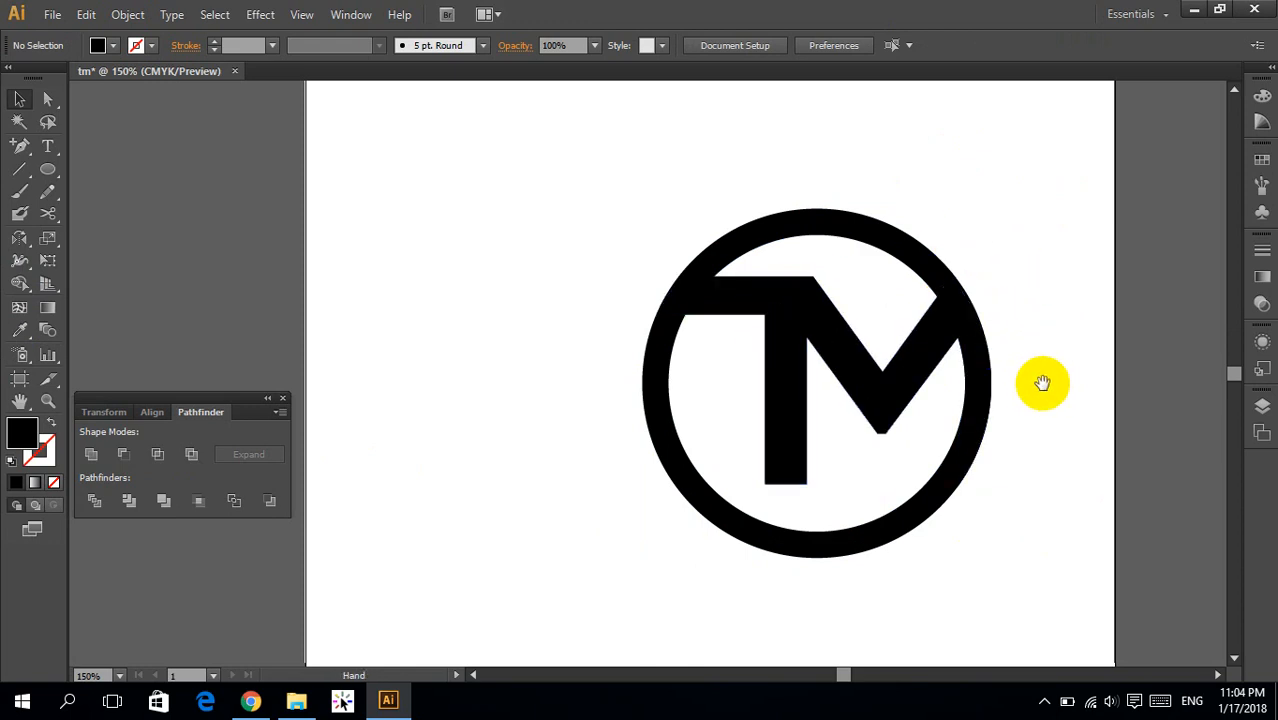
{"action": "left_click_drag", "start_coordinate": [1042, 383], "coordinate": [1090, 331]}
{"action": "left_click_drag", "start_coordinate": [688, 203], "coordinate": [917, 408]}
{"action": "left_click", "coordinate": [1077, 387]}
{"action": "key", "text": "space"}
{"action": "left_click_drag", "start_coordinate": [1041, 411], "coordinate": [1097, 422]}
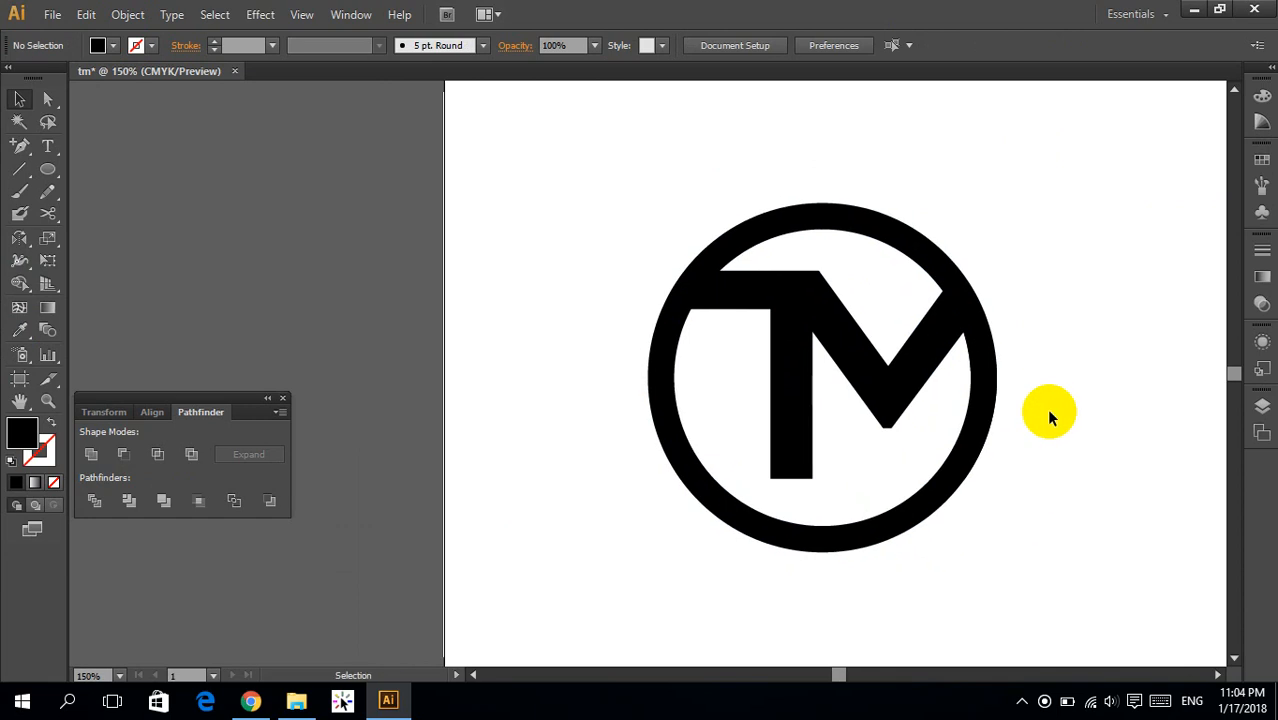
Draw two horizontal lines from the T's stem across the ring's left side, one along the crossbar's lower edge and one slightly below
{"action": "left_click", "coordinate": [20, 172]}
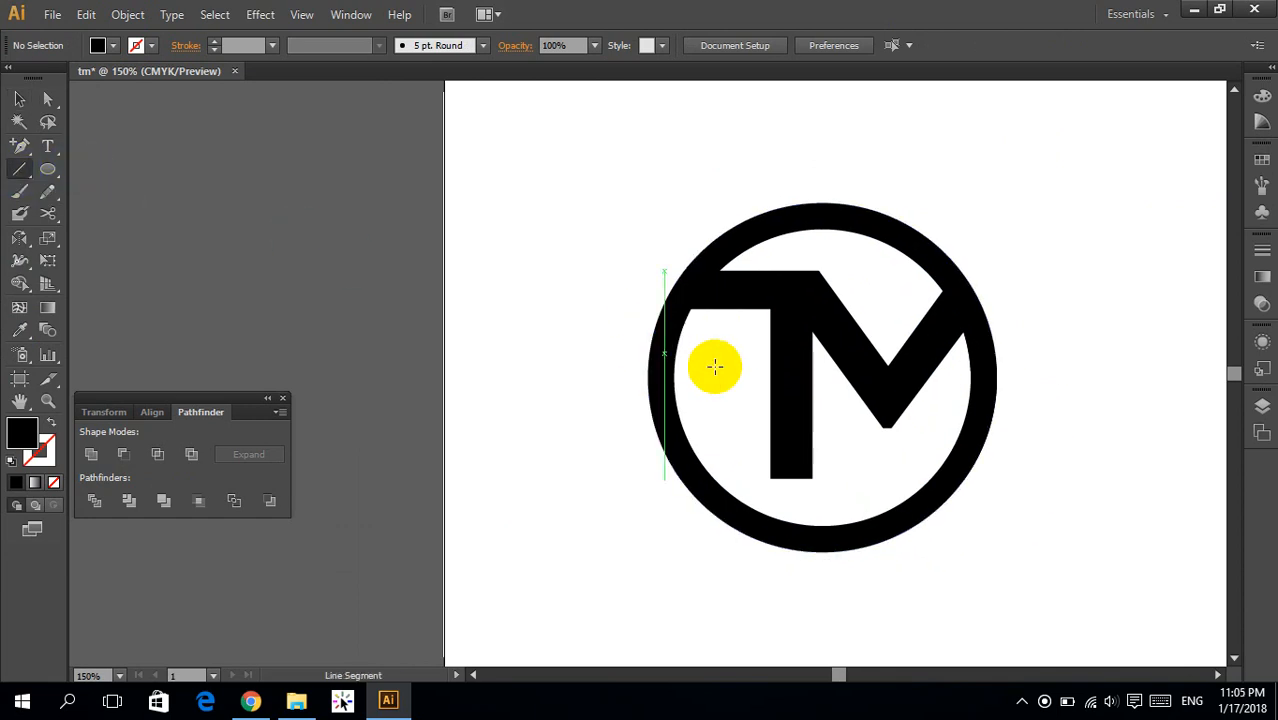
{"action": "left_click_drag", "start_coordinate": [684, 313], "coordinate": [690, 315]}
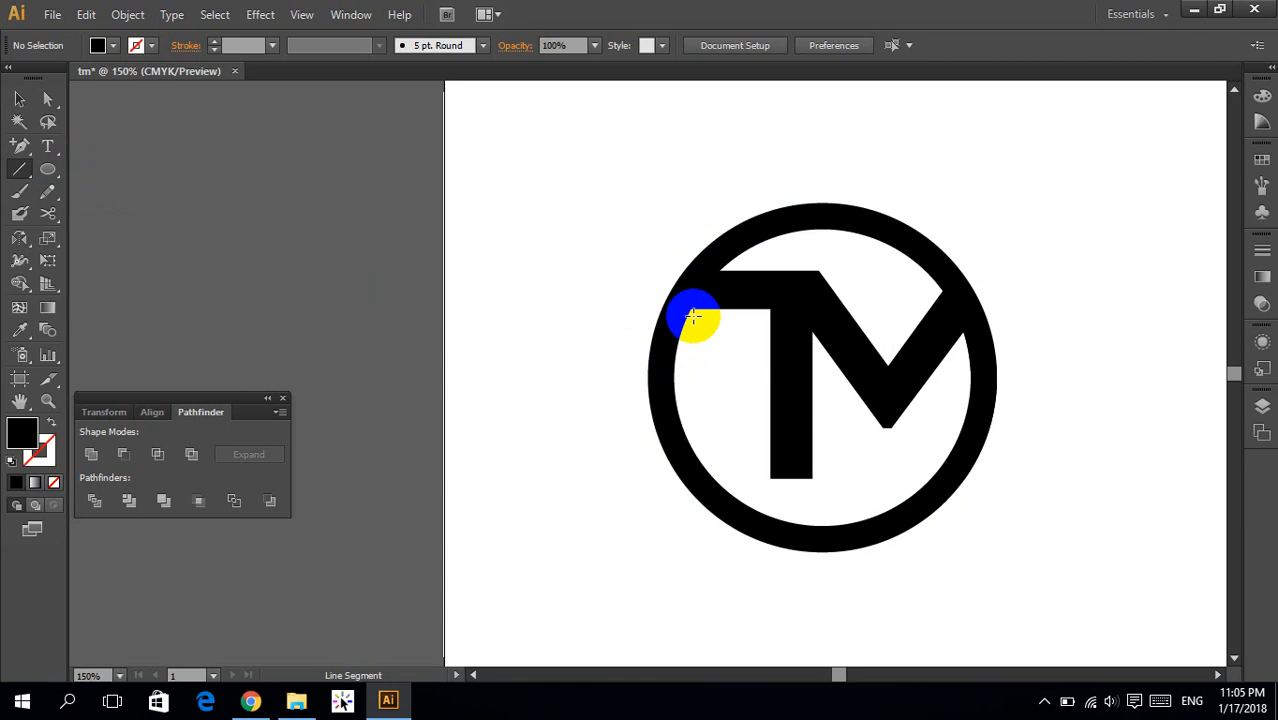
{"action": "left_click_drag", "start_coordinate": [691, 313], "coordinate": [576, 309]}
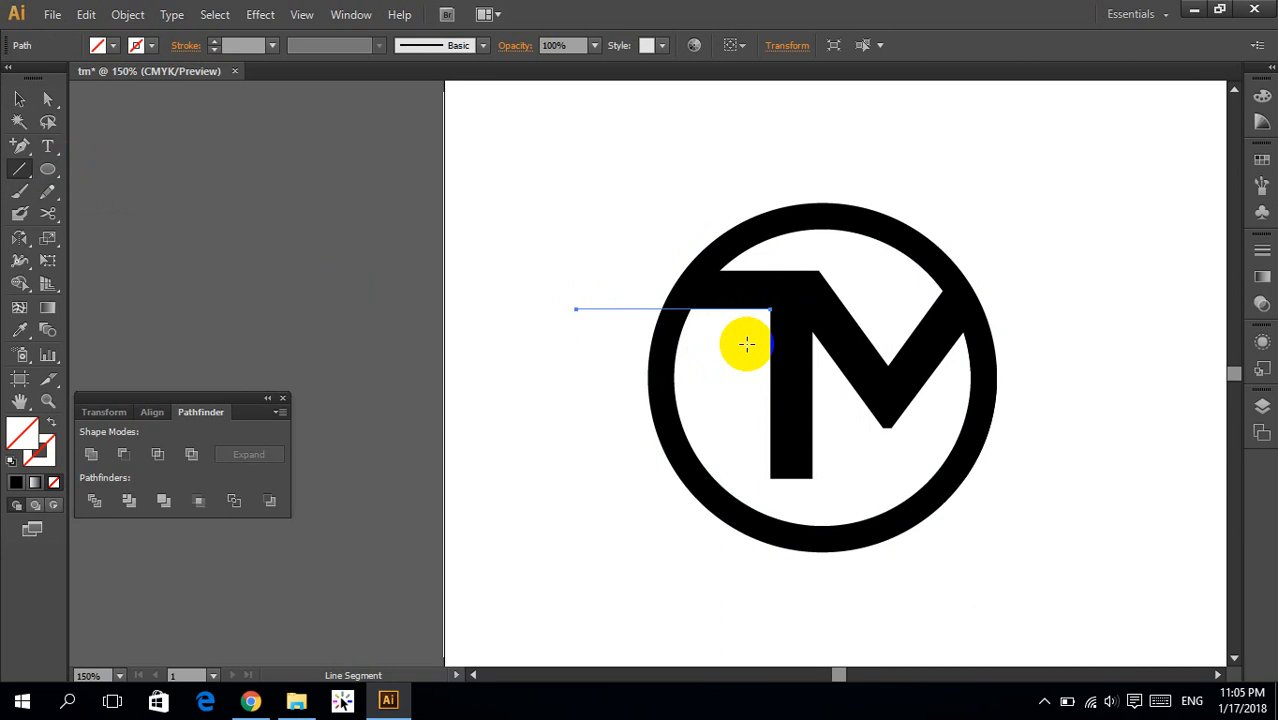
{"action": "left_click_drag", "start_coordinate": [769, 332], "coordinate": [608, 323]}
{"action": "key", "text": "v"}
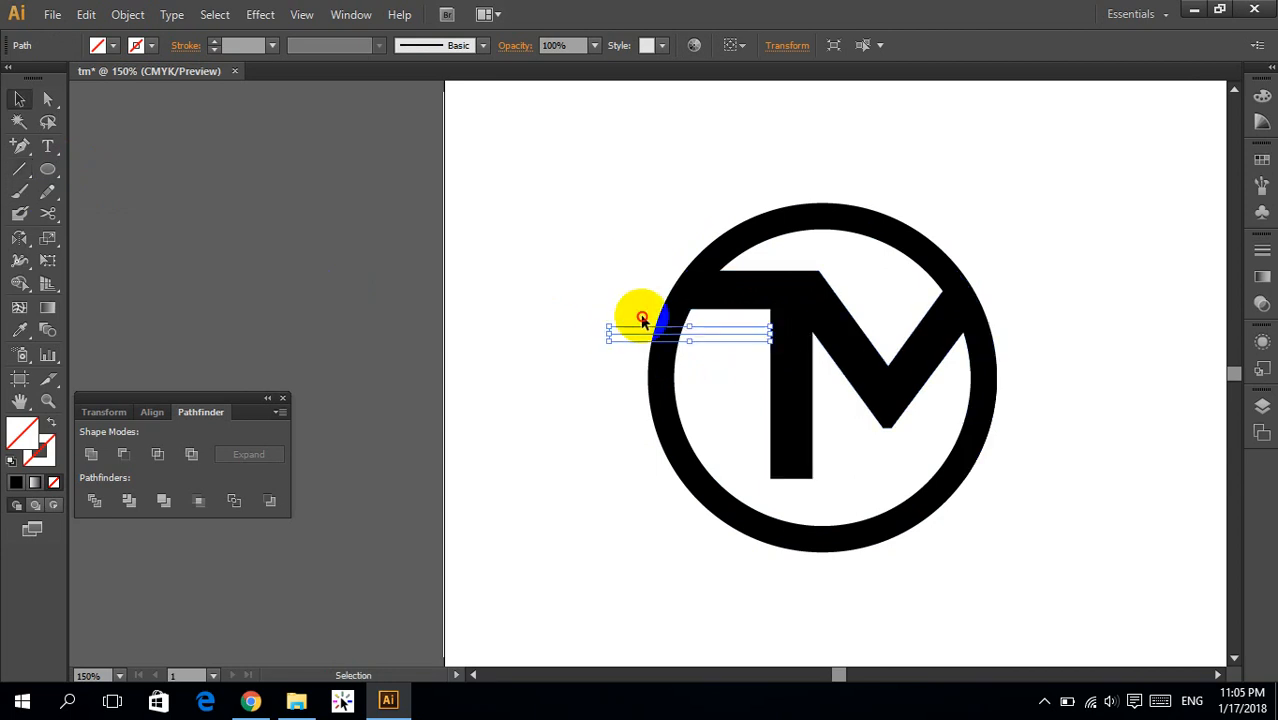
Cut out the ring segment between the two horizontal lines below the T's crossbar using Shape Builder
{"action": "left_click_drag", "start_coordinate": [596, 268], "coordinate": [662, 362]}
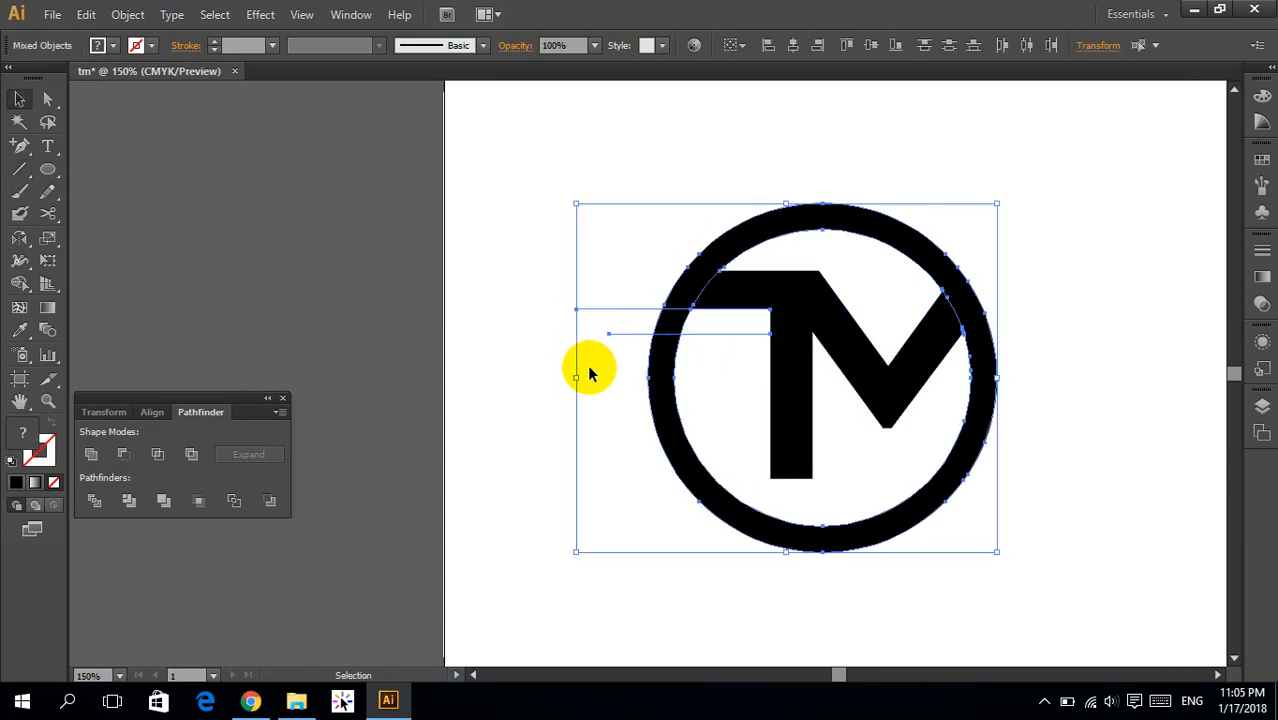
{"action": "left_click", "coordinate": [630, 362]}
{"action": "left_click", "coordinate": [676, 358]}
{"action": "left_click_drag", "start_coordinate": [597, 287], "coordinate": [619, 391]}
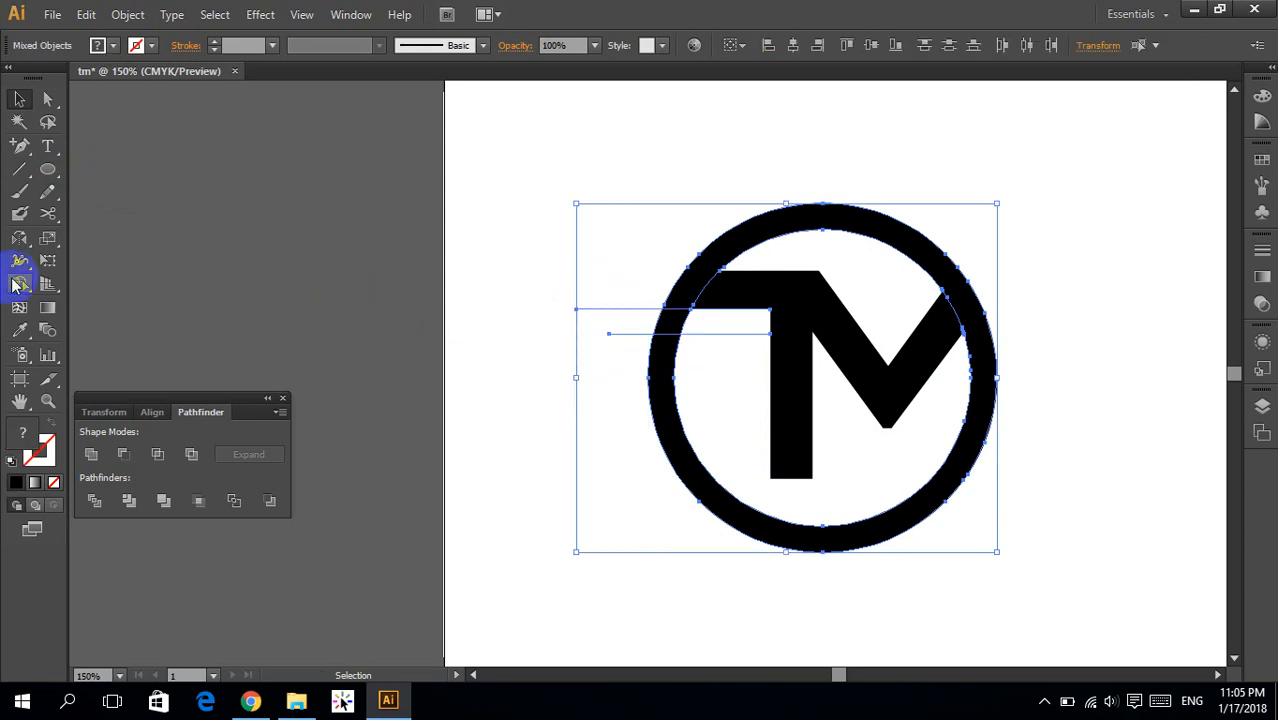
{"action": "left_click", "coordinate": [19, 285]}
{"action": "left_click", "coordinate": [668, 326], "text": "alt"}
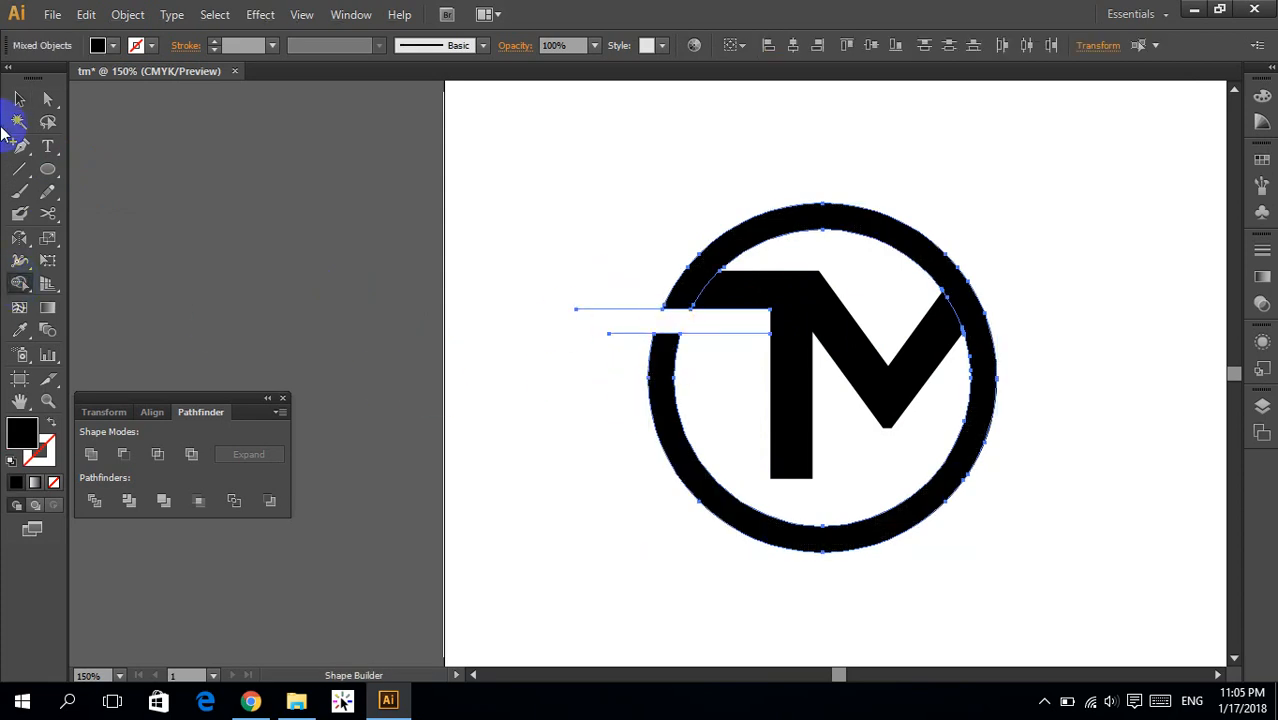
Group the two horizontal guide lines beside the gap in the ring
{"action": "left_click", "coordinate": [19, 99]}
{"action": "left_click", "coordinate": [555, 270]}
{"action": "left_click_drag", "start_coordinate": [626, 357], "coordinate": [630, 349]}
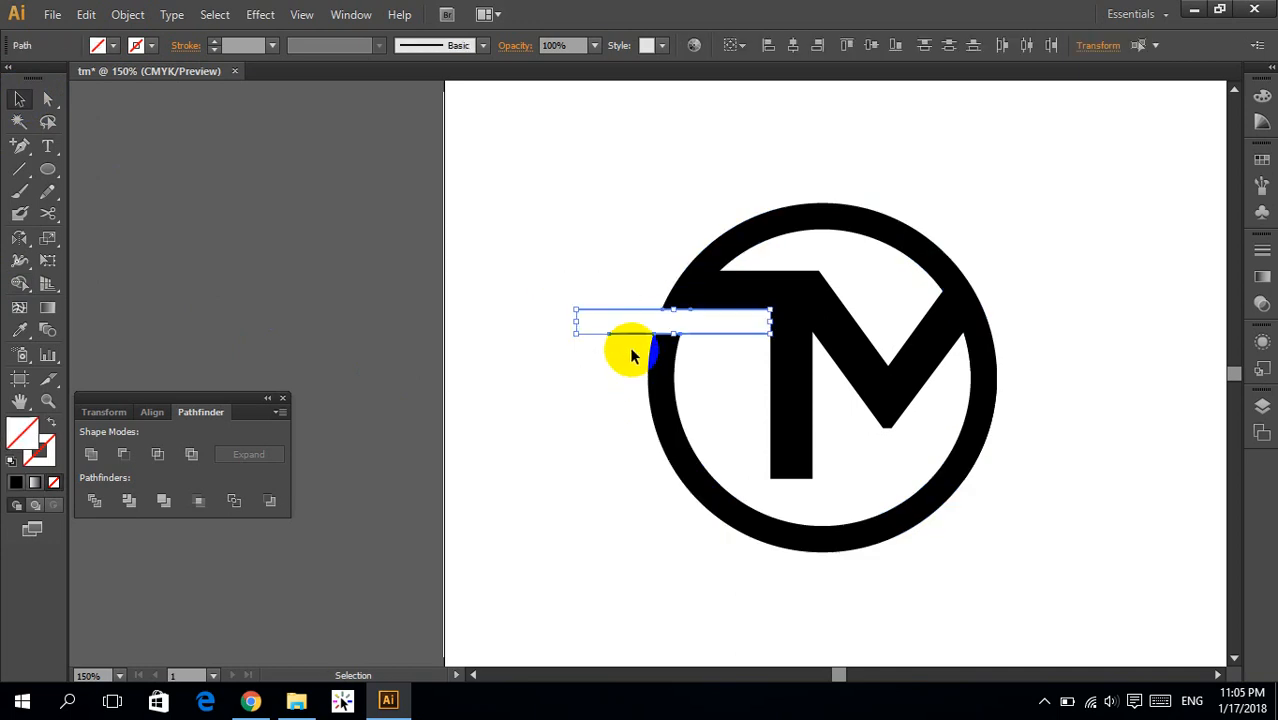
{"action": "right_click", "coordinate": [633, 334]}
{"action": "left_click", "coordinate": [680, 424]}
{"action": "left_click", "coordinate": [575, 425]}
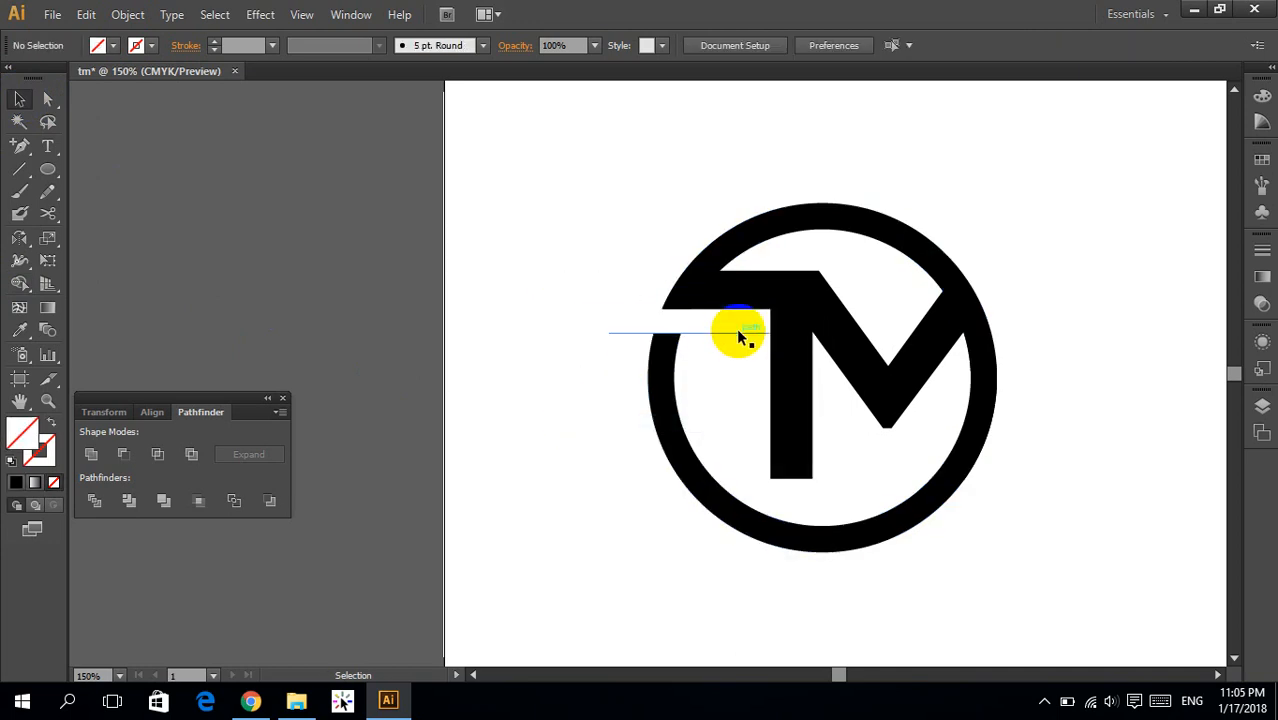
Move the grouped guide lines clear of the logo to its upper left and fill them with black
{"action": "left_click_drag", "start_coordinate": [740, 336], "coordinate": [633, 194]}
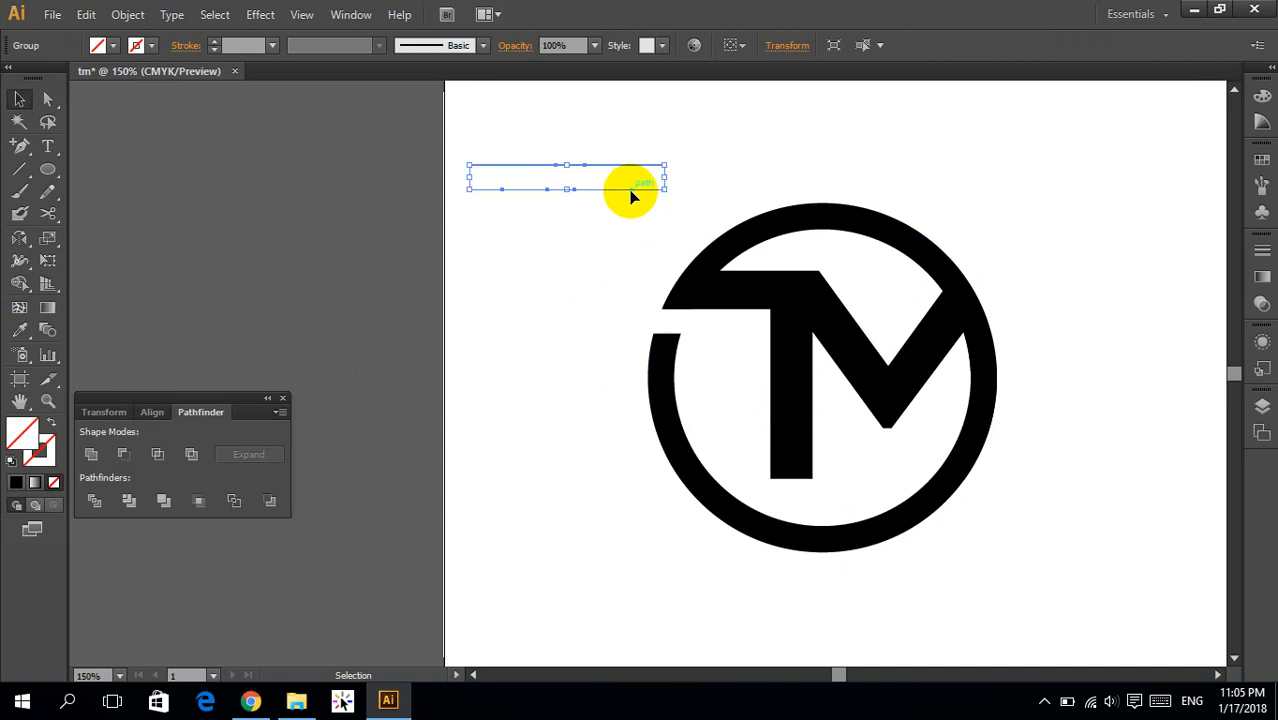
{"action": "left_click", "coordinate": [1268, 168]}
{"action": "left_click", "coordinate": [1068, 168]}
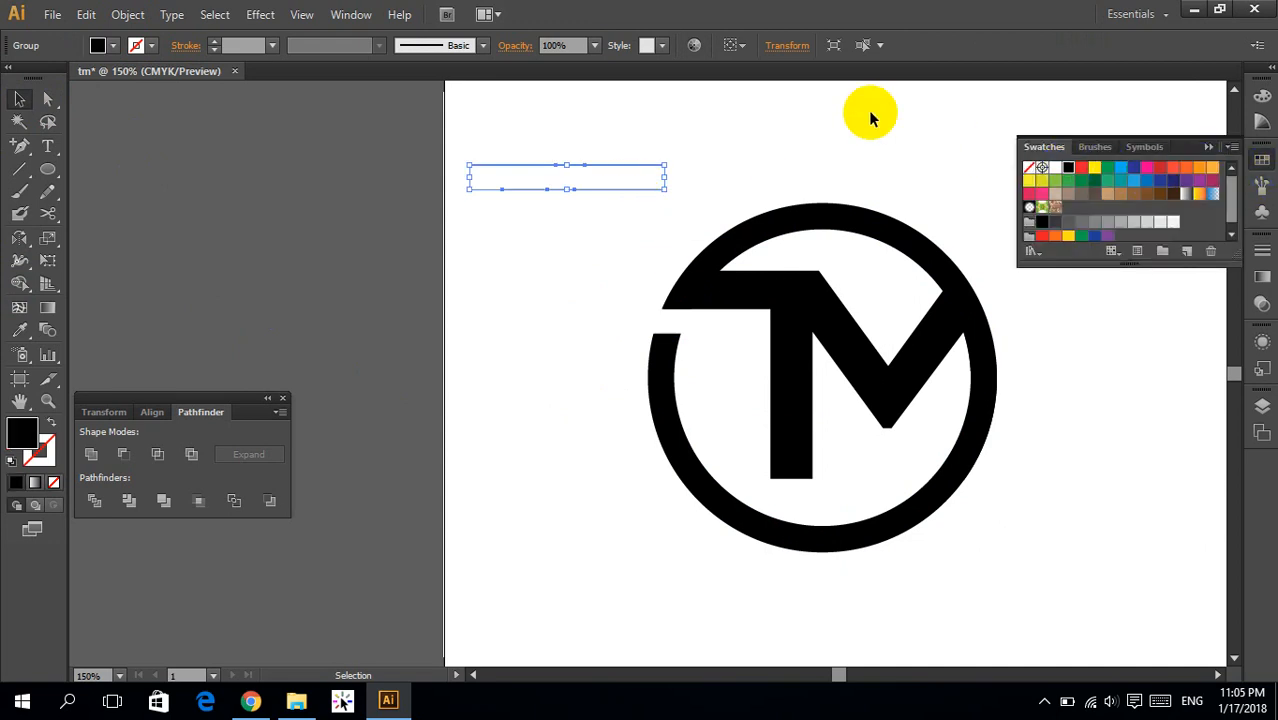
{"action": "left_click", "coordinate": [868, 110]}
Unite the TM lettering and the ring into one shape with Pathfinder
{"action": "left_click_drag", "start_coordinate": [1038, 428], "coordinate": [990, 438]}
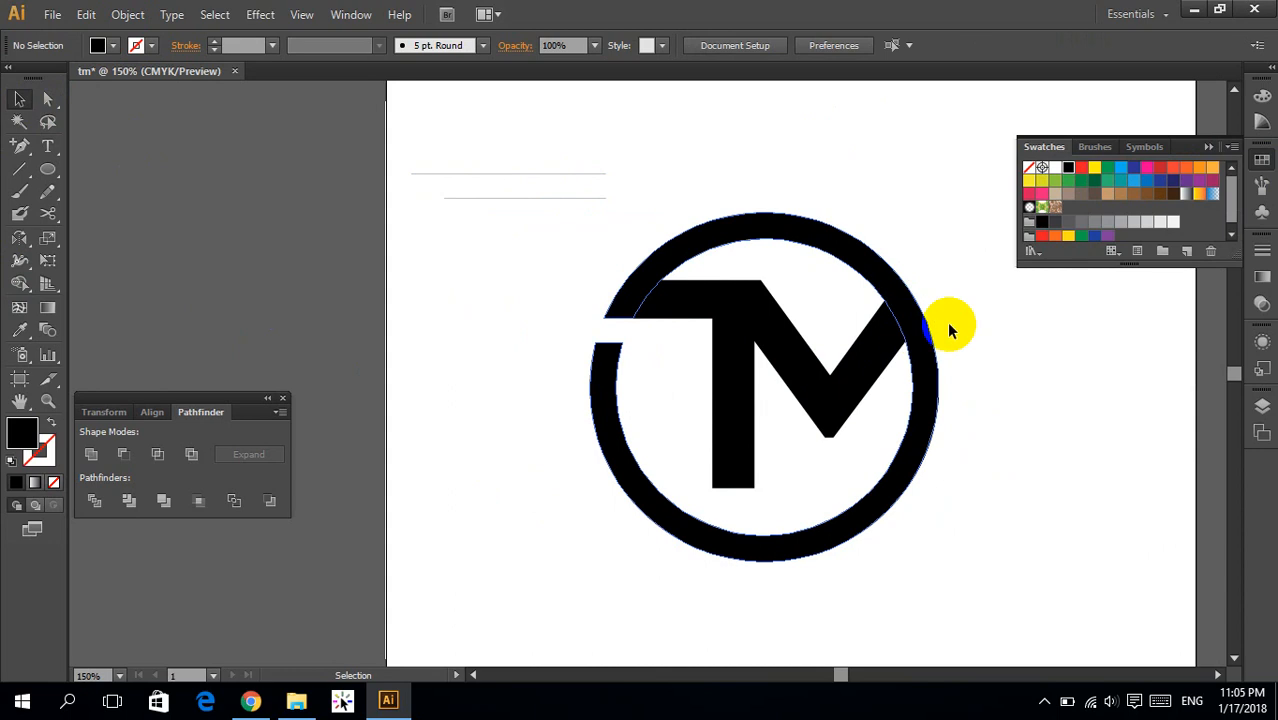
{"action": "left_click_drag", "start_coordinate": [934, 345], "coordinate": [856, 345]}
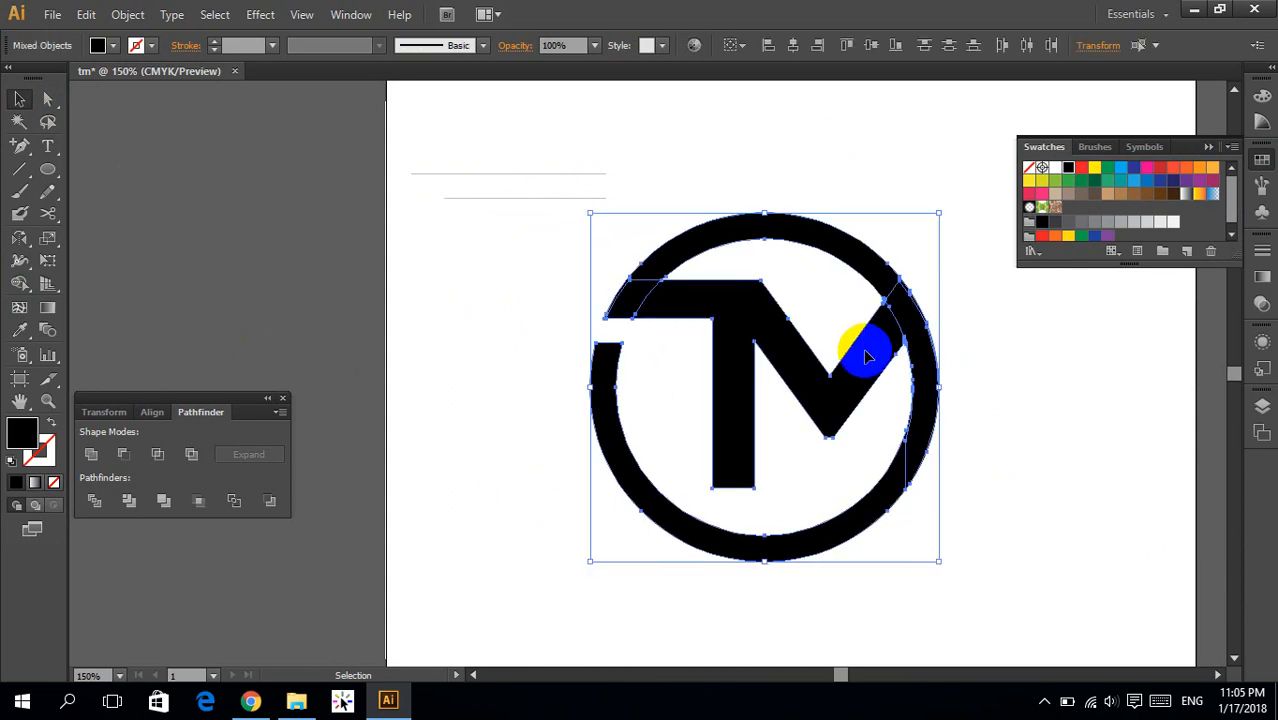
{"action": "left_click", "coordinate": [95, 454]}
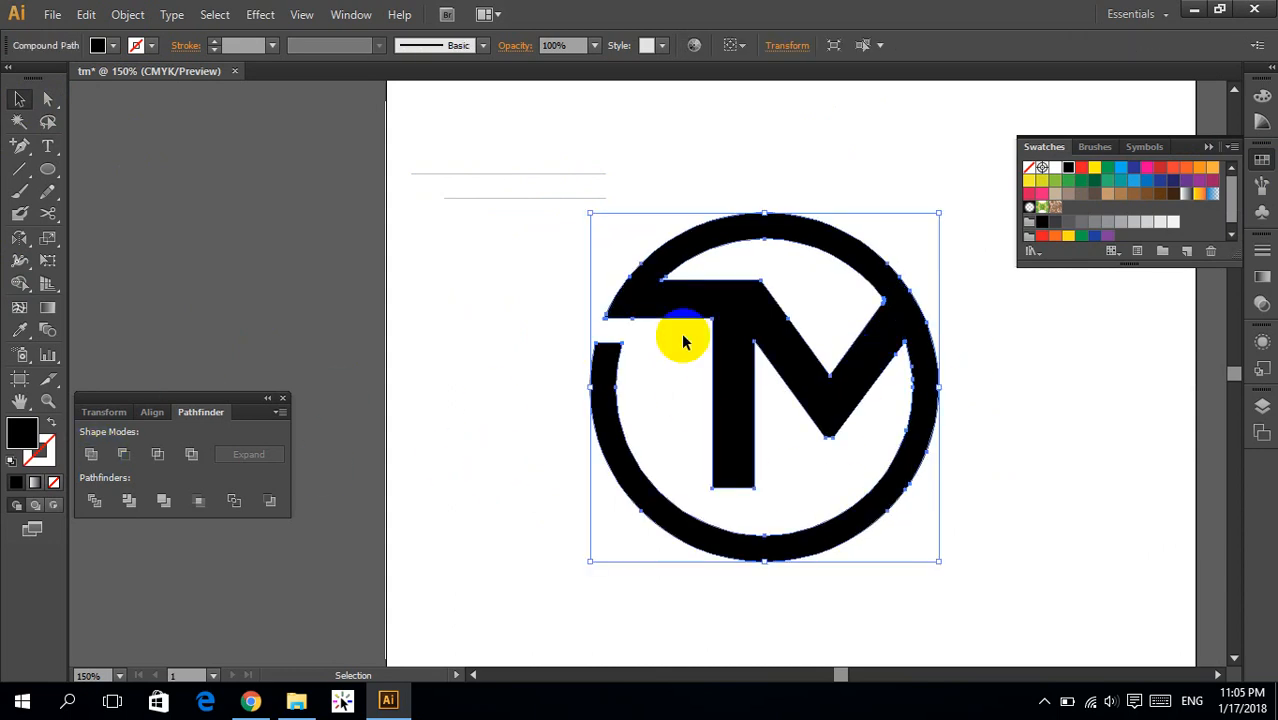
{"action": "left_click", "coordinate": [1035, 356]}
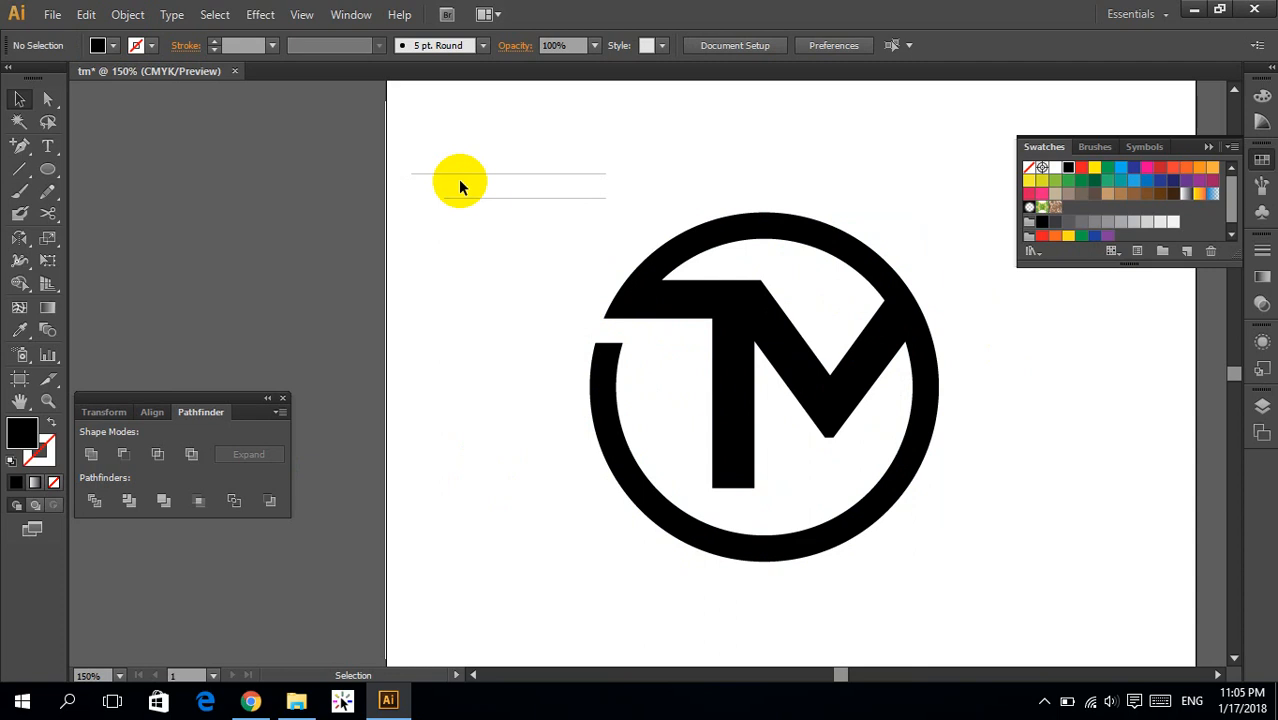
Place the grouped guide lines diagonally across the ring's upper-right part, beside the end of the M's right arm
{"action": "left_click", "coordinate": [505, 199]}
{"action": "left_click_drag", "start_coordinate": [512, 205], "coordinate": [893, 279]}
{"action": "key", "text": "z"}
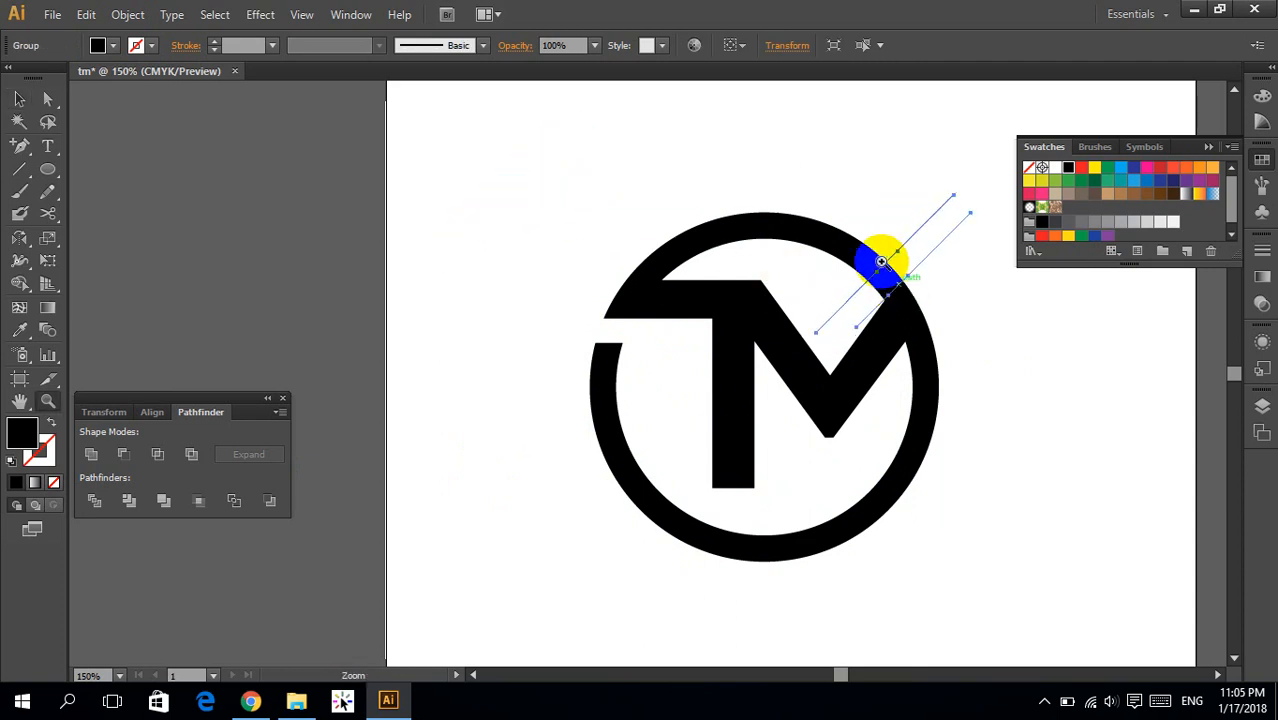
In outline view, rotate and shift the guide lines so the lower one follows the M's right arm through its corner with the ring
{"action": "left_click", "coordinate": [965, 350]}
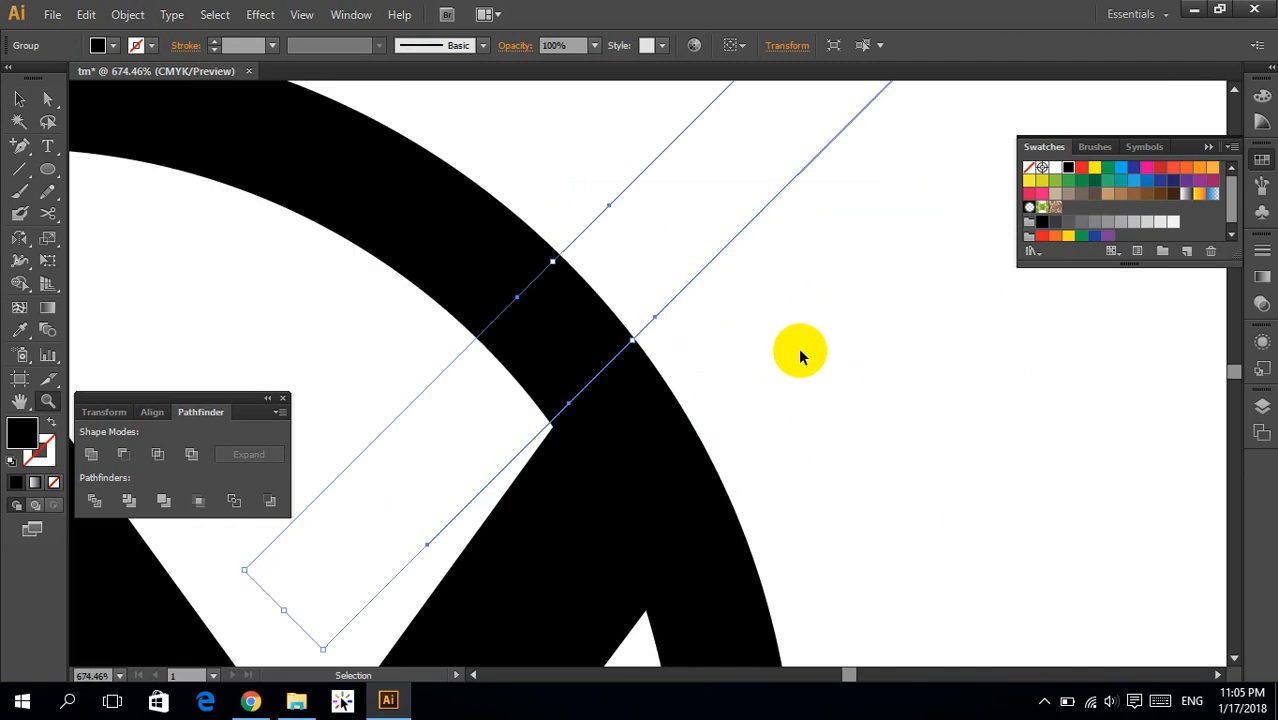
{"action": "key", "text": "ctrl+y"}
{"action": "key", "text": "v"}
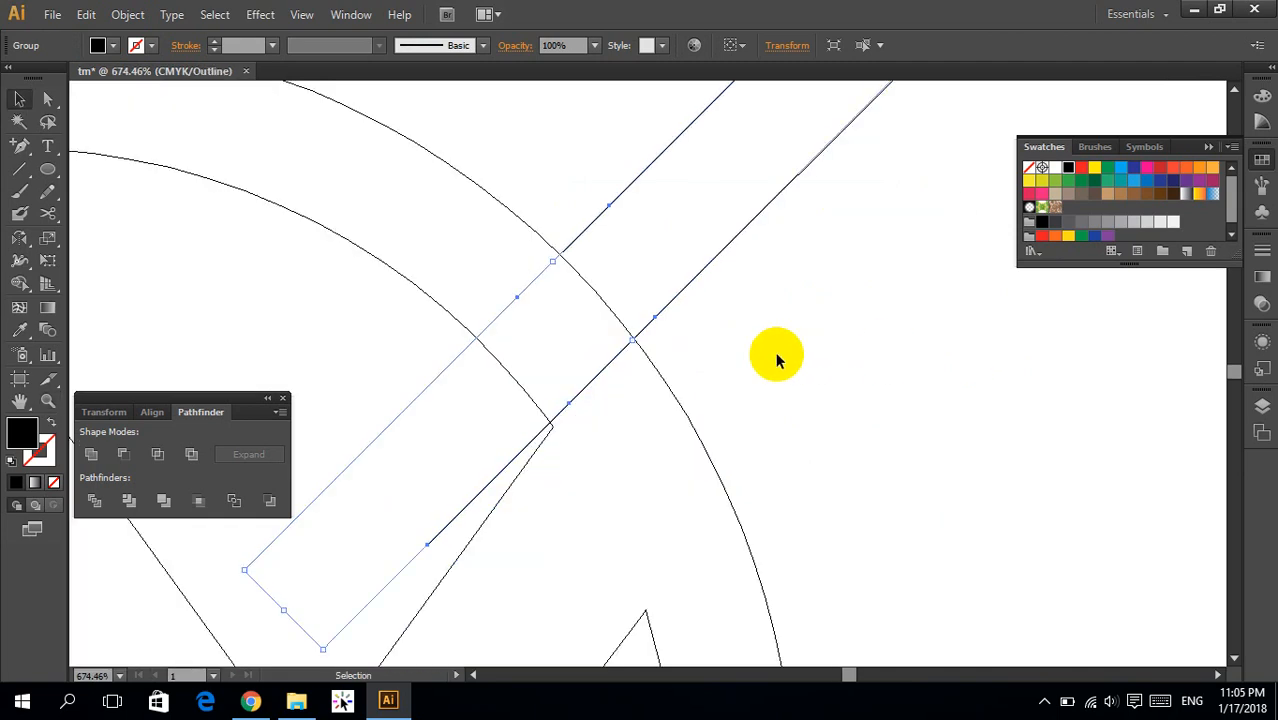
{"action": "left_click_drag", "start_coordinate": [636, 341], "coordinate": [565, 434]}
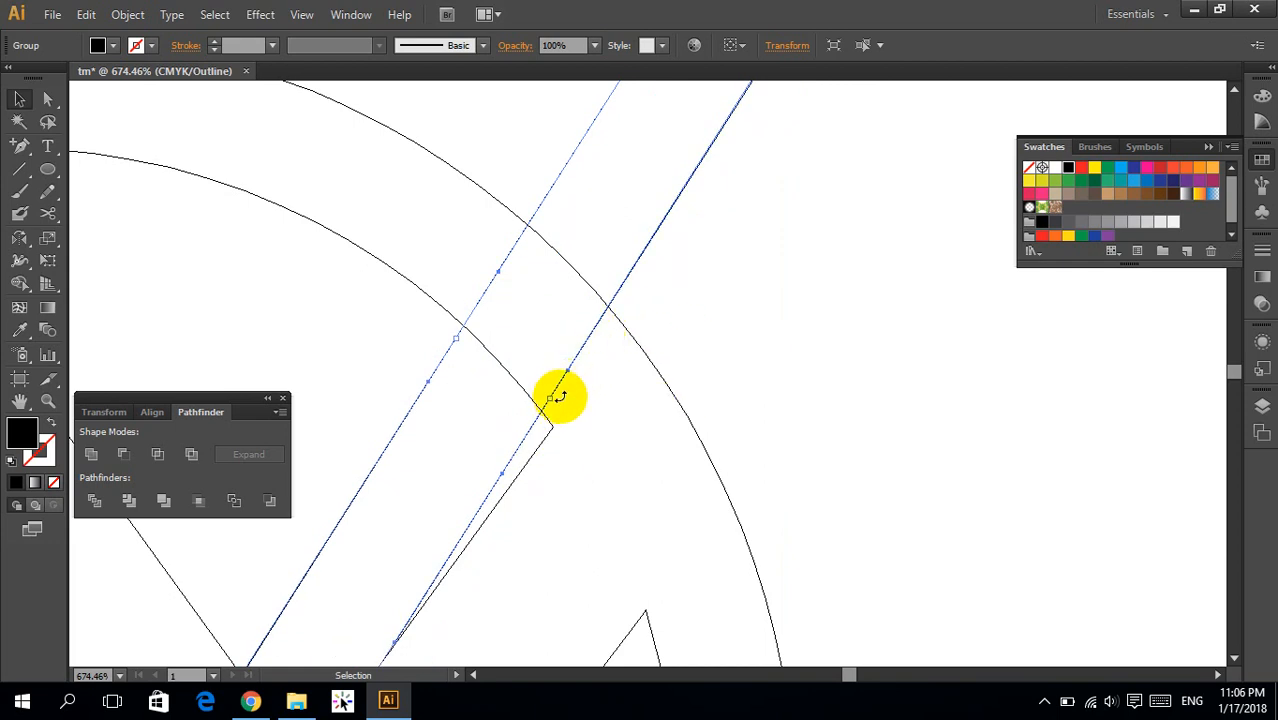
{"action": "left_click_drag", "start_coordinate": [558, 400], "coordinate": [571, 428]}
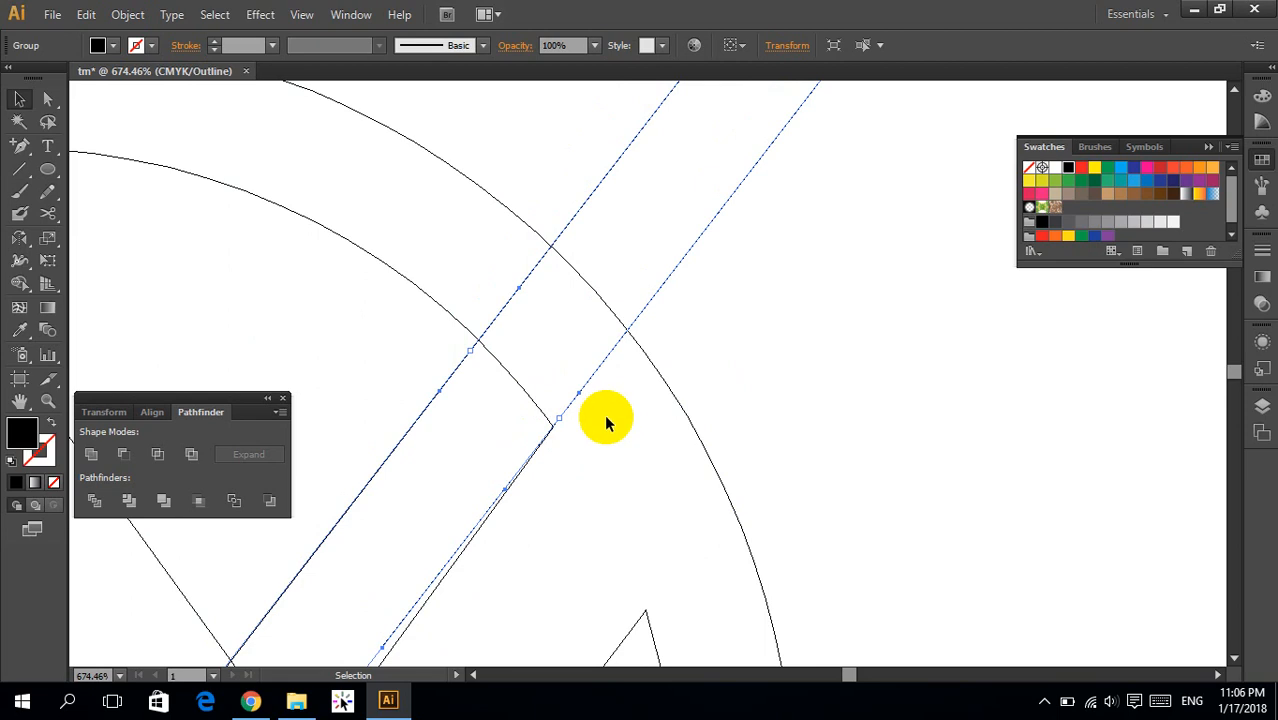
{"action": "key", "text": "a"}
{"action": "key", "text": "ctrl+0"}
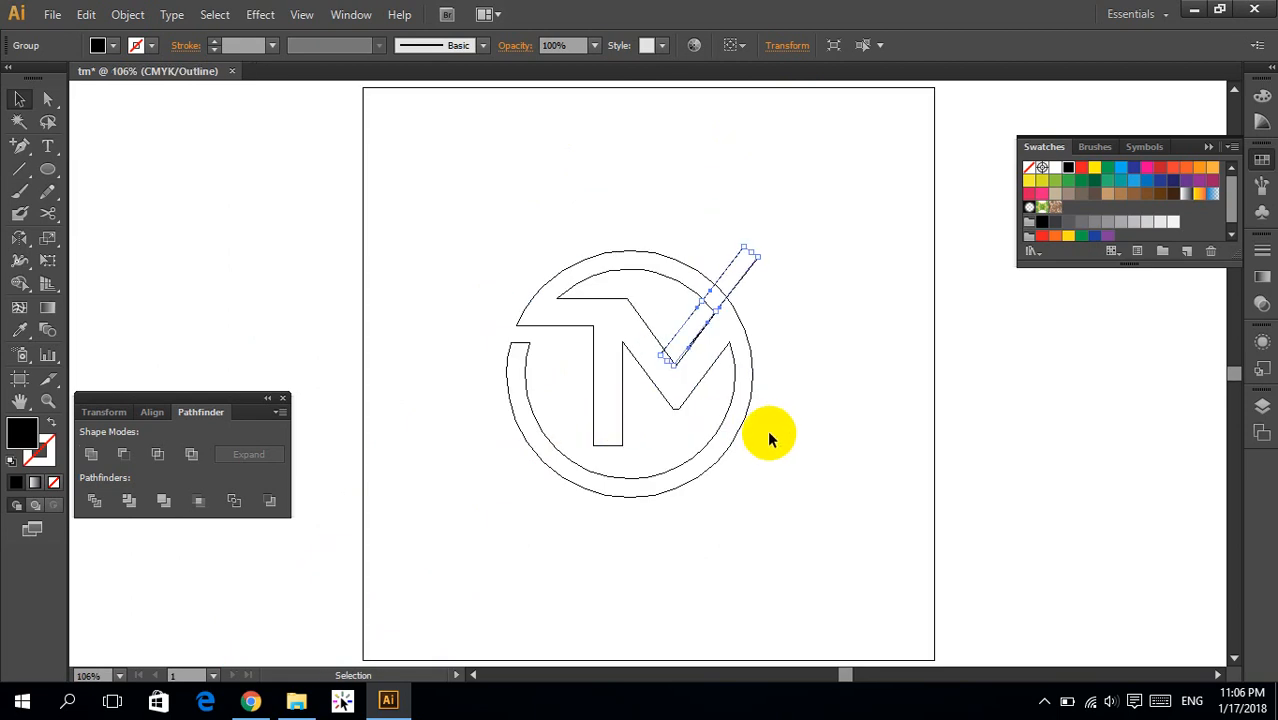
{"action": "key", "text": "ctrl+y"}
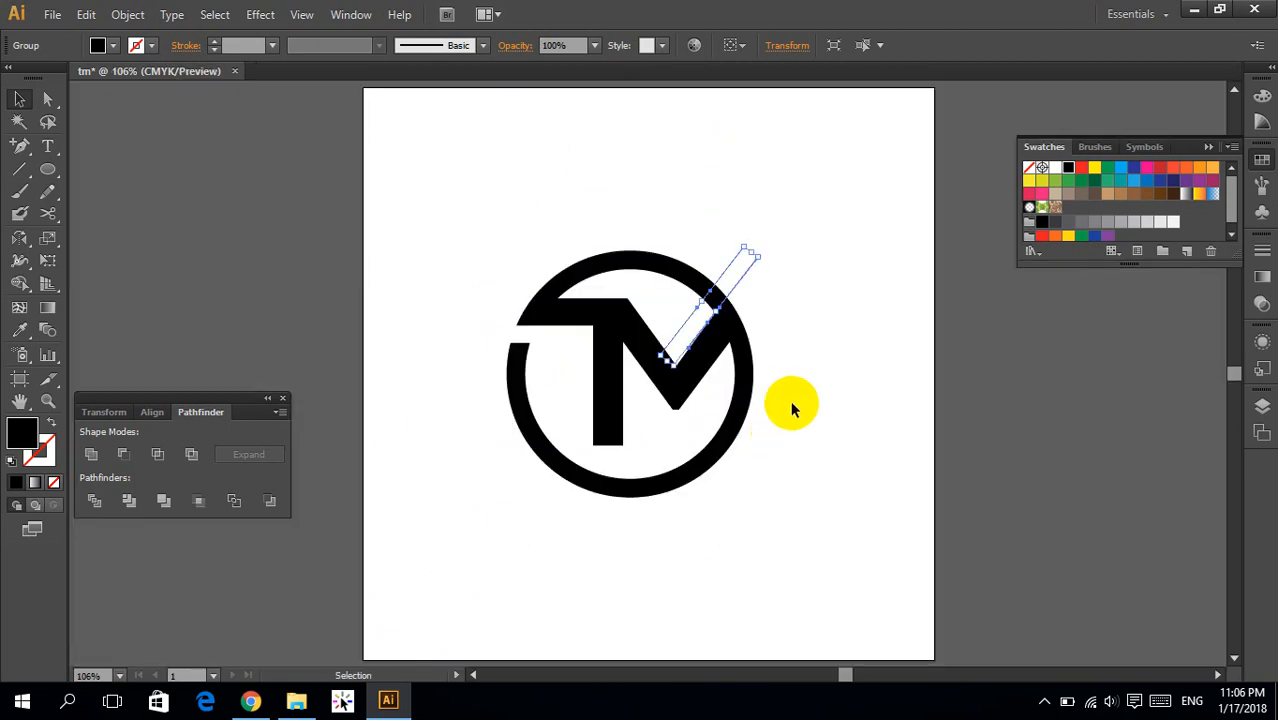
Cut out the ring segment between the diagonal guide lines with Shape Builder and delete the leftover lines
{"action": "left_click", "coordinate": [700, 287], "text": "shift"}
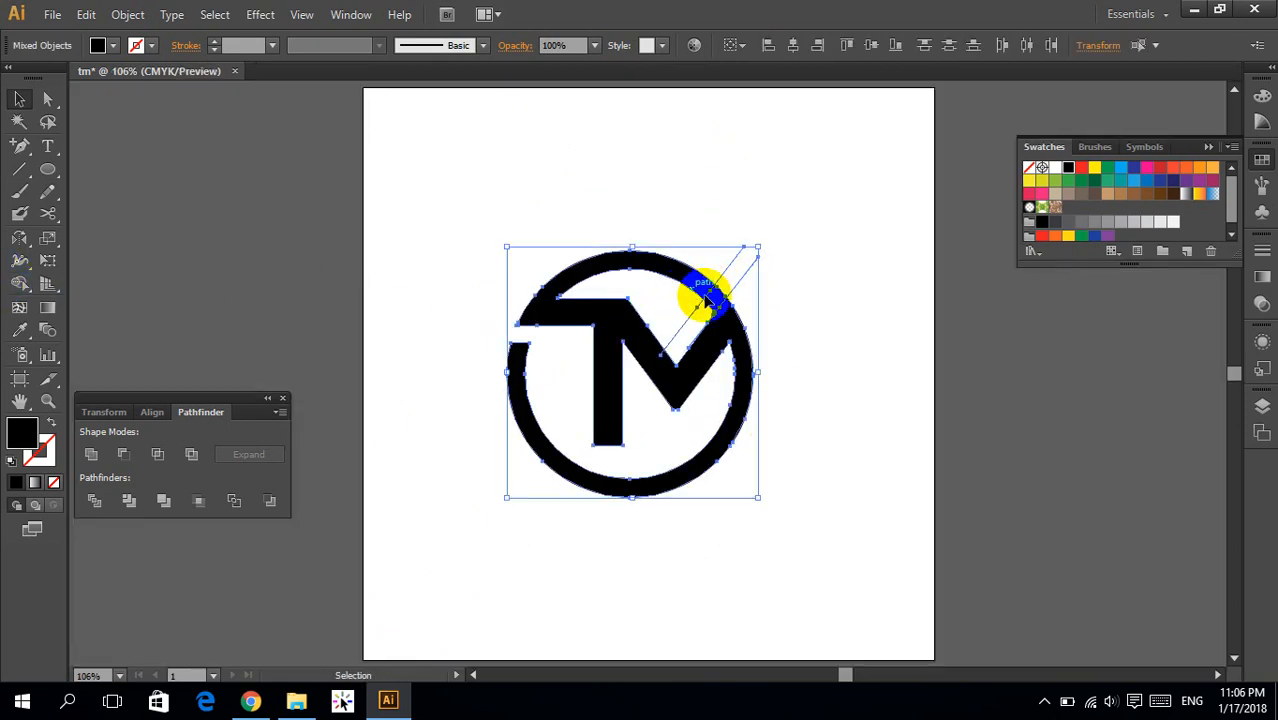
{"action": "left_click", "coordinate": [24, 285]}
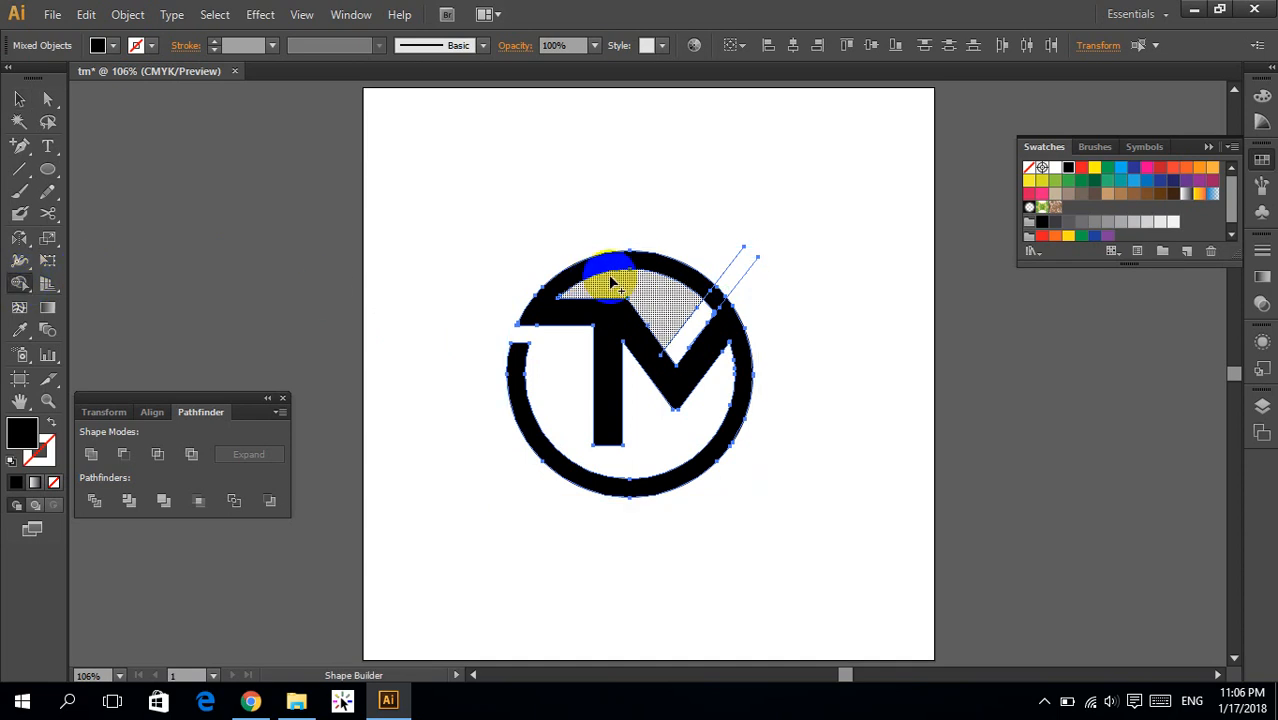
{"action": "left_click", "coordinate": [716, 296], "text": "alt"}
{"action": "key", "text": "v"}
{"action": "left_click", "coordinate": [840, 336]}
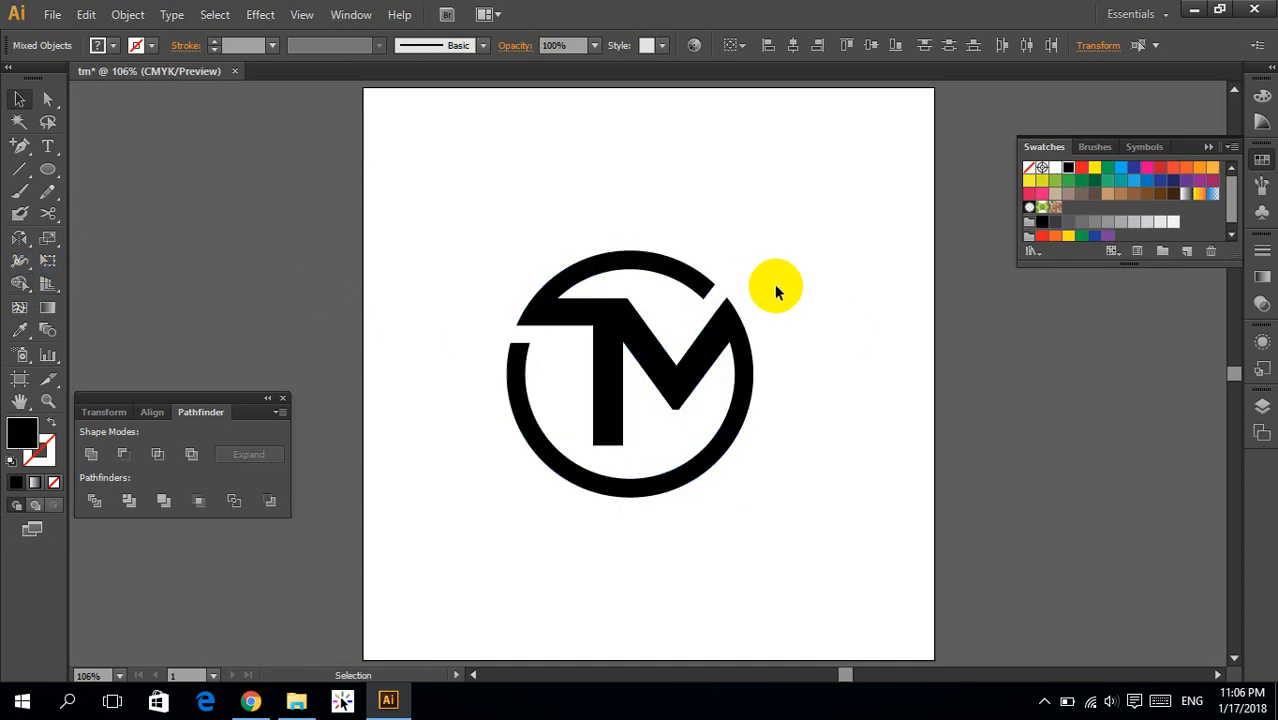
{"action": "left_click", "coordinate": [752, 267]}
{"action": "key", "text": "Delete"}
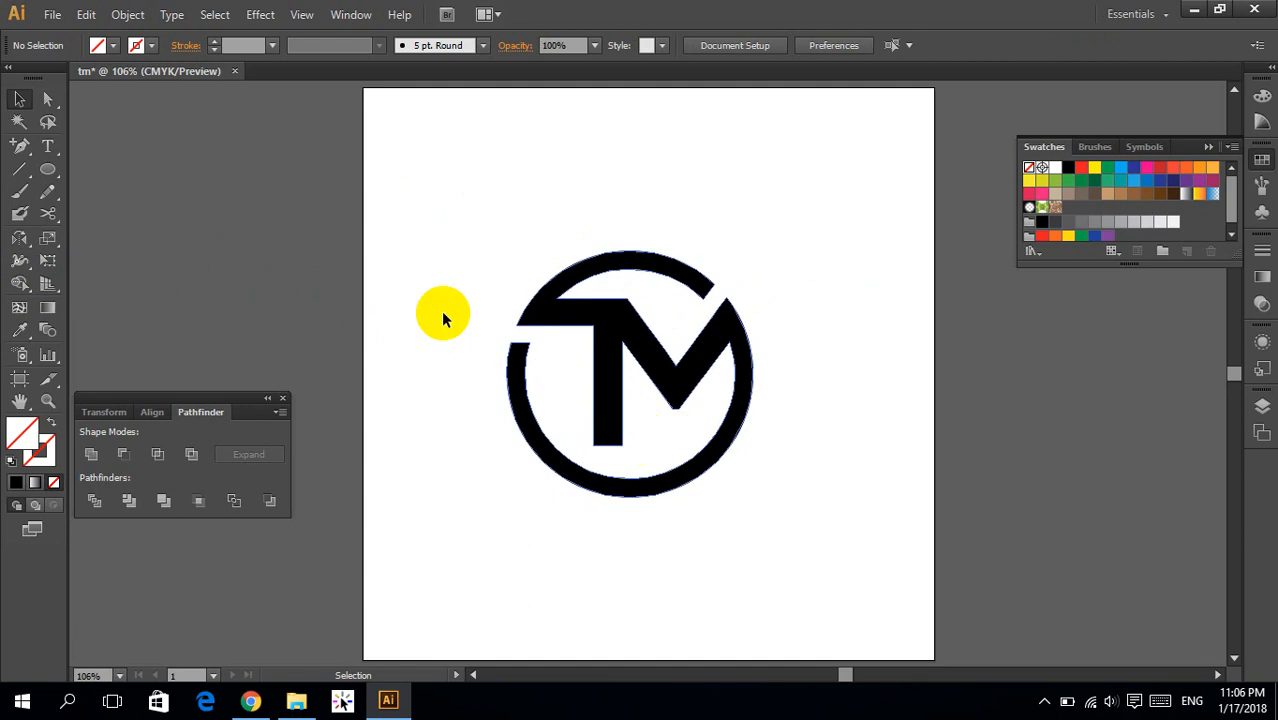
Draw a vertical line down from the corner where the T meets the M and extend its upper end above the letters
{"action": "left_click", "coordinate": [47, 171]}
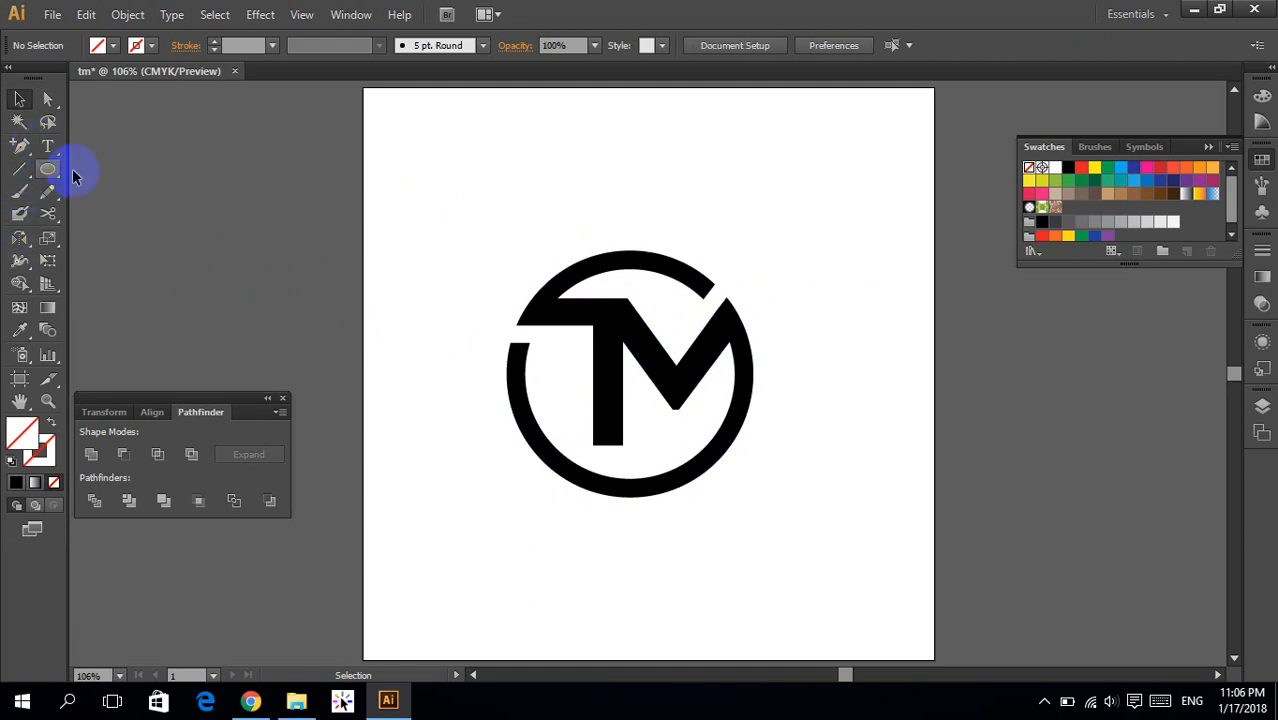
{"action": "left_click", "coordinate": [20, 169]}
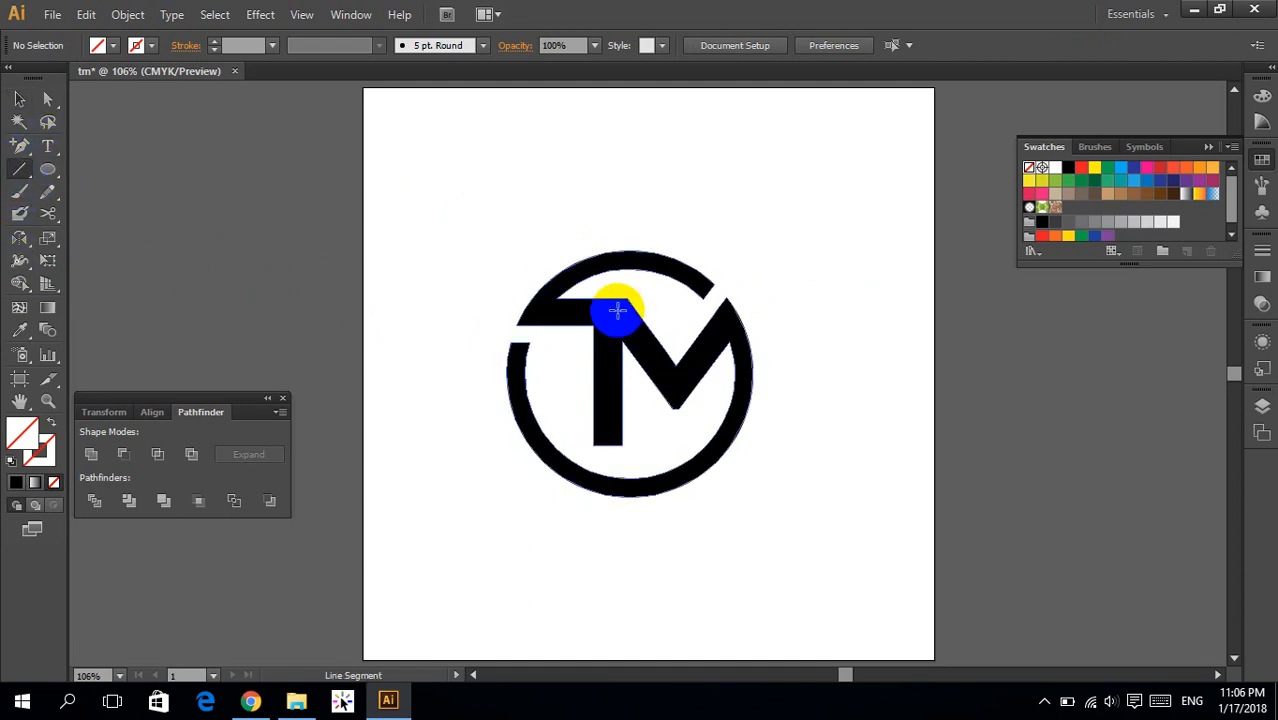
{"action": "left_click_drag", "start_coordinate": [626, 297], "coordinate": [627, 372]}
{"action": "key", "text": "v"}
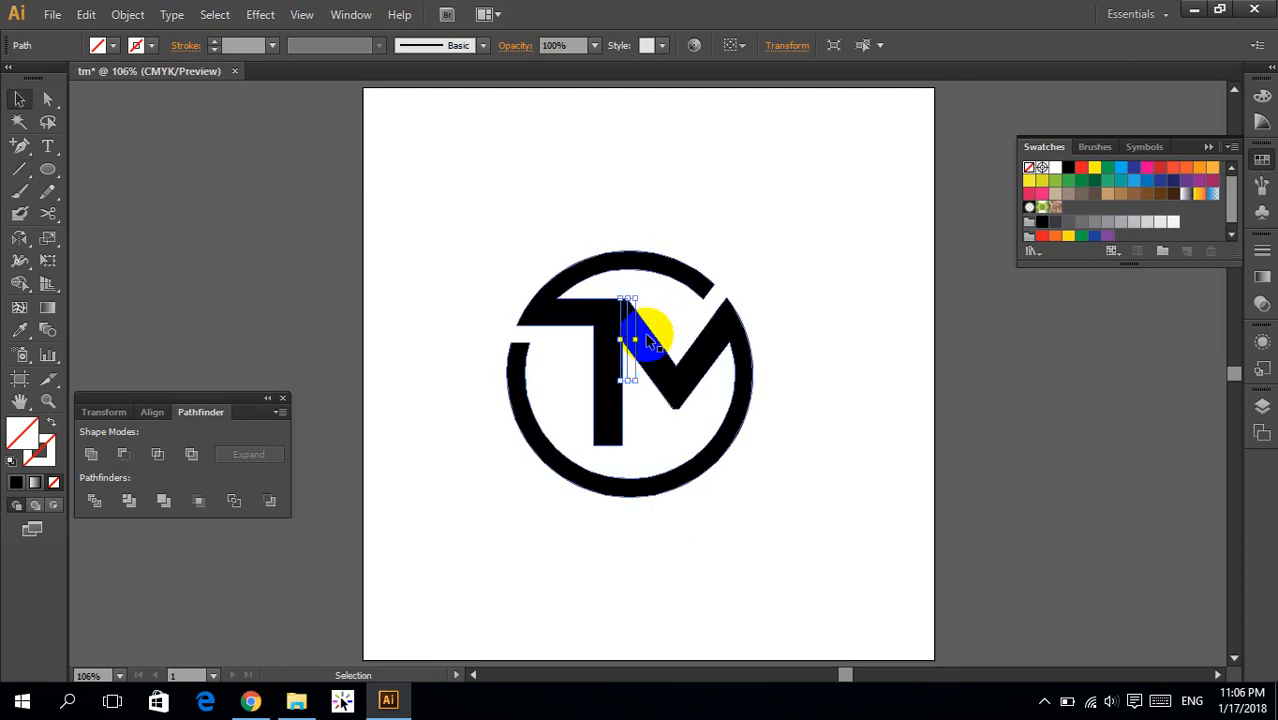
{"action": "left_click_drag", "start_coordinate": [627, 297], "coordinate": [627, 281]}
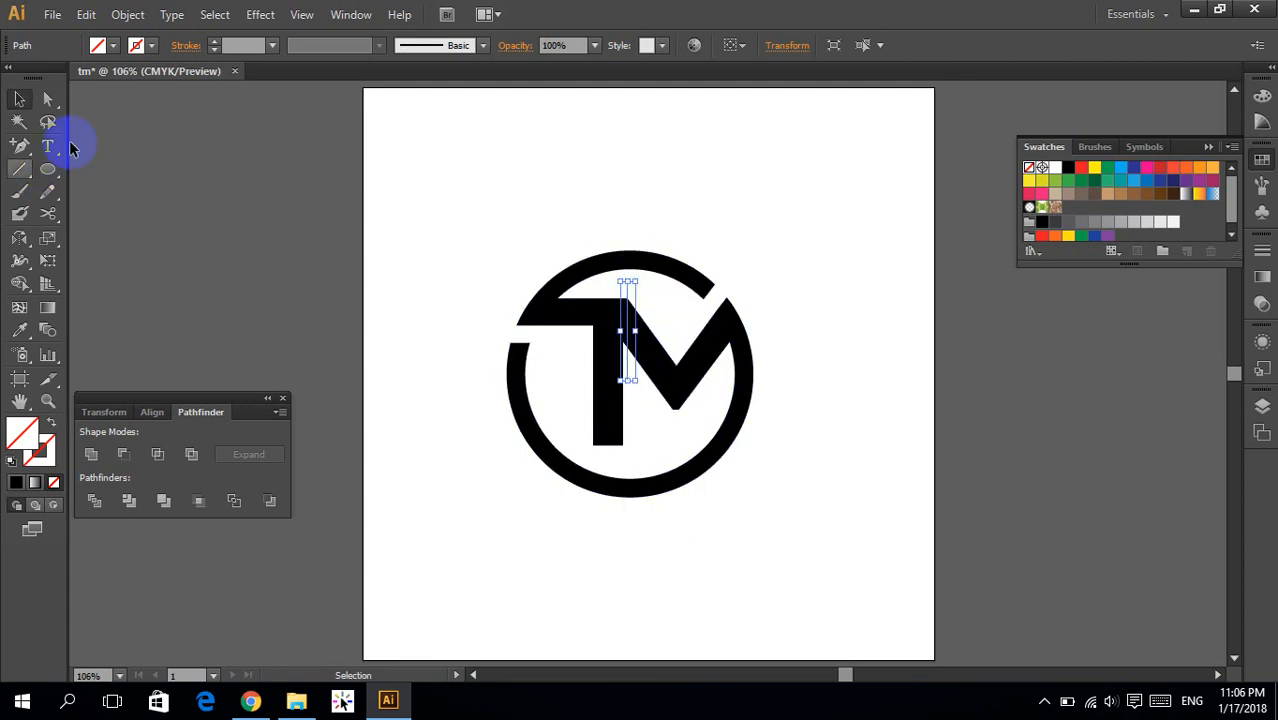
Give the vertical line a white stroke of 6 pt
{"action": "left_click", "coordinate": [1054, 169]}
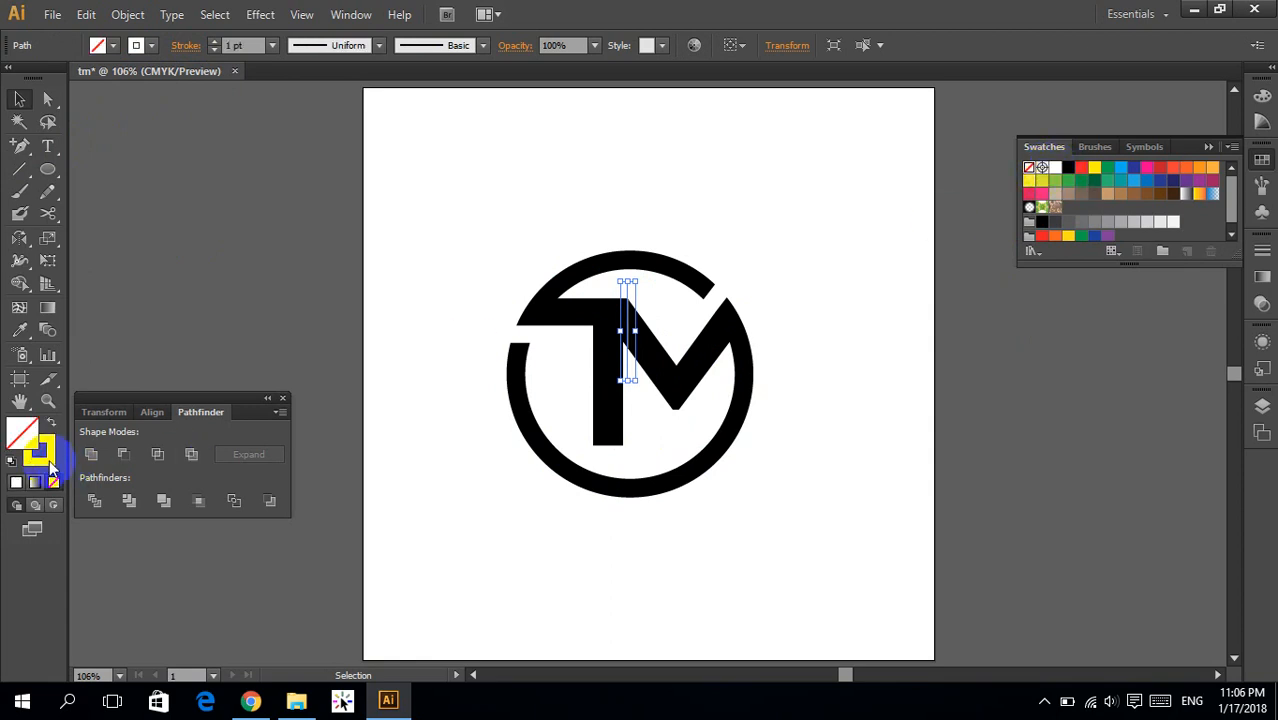
{"action": "left_click", "coordinate": [51, 422]}
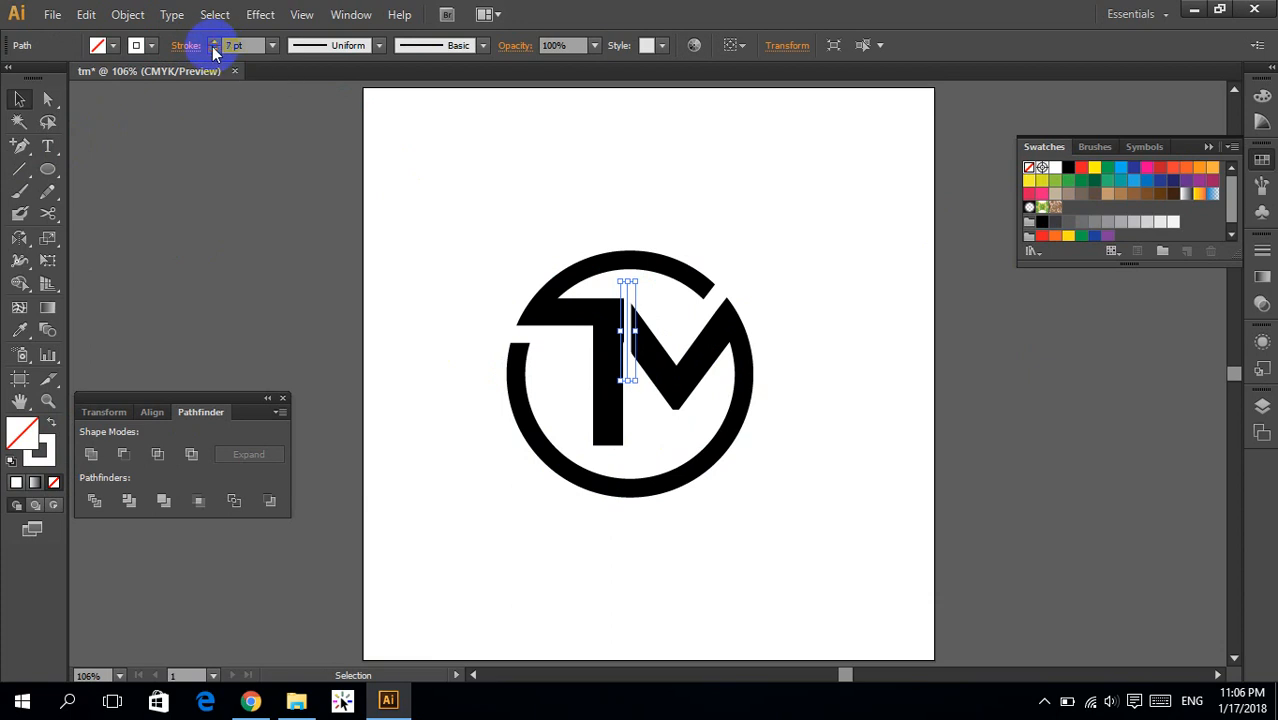
{"action": "left_click", "coordinate": [212, 48]}
{"action": "left_click", "coordinate": [580, 177]}
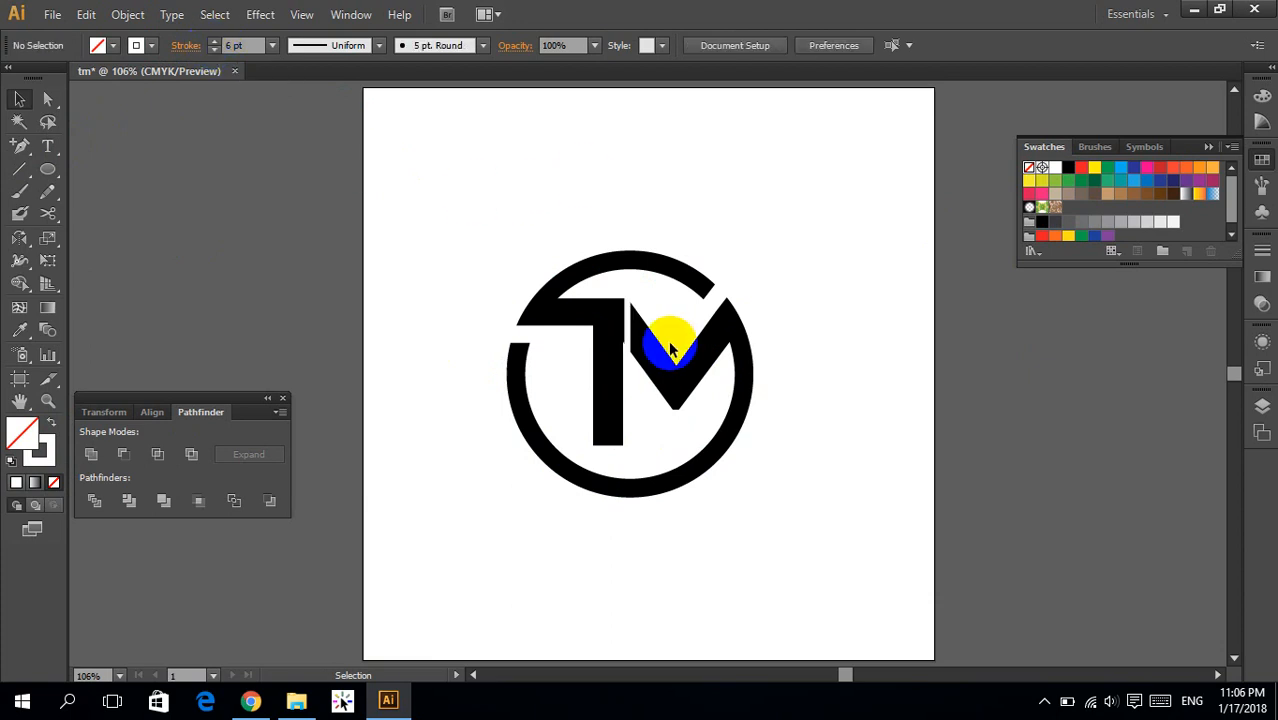
Shift the white line sideways toward the T stem's right edge and slightly down, keeping it across the M's left diagonal
{"action": "key", "text": "z"}
{"action": "left_click_drag", "start_coordinate": [590, 262], "coordinate": [714, 390]}
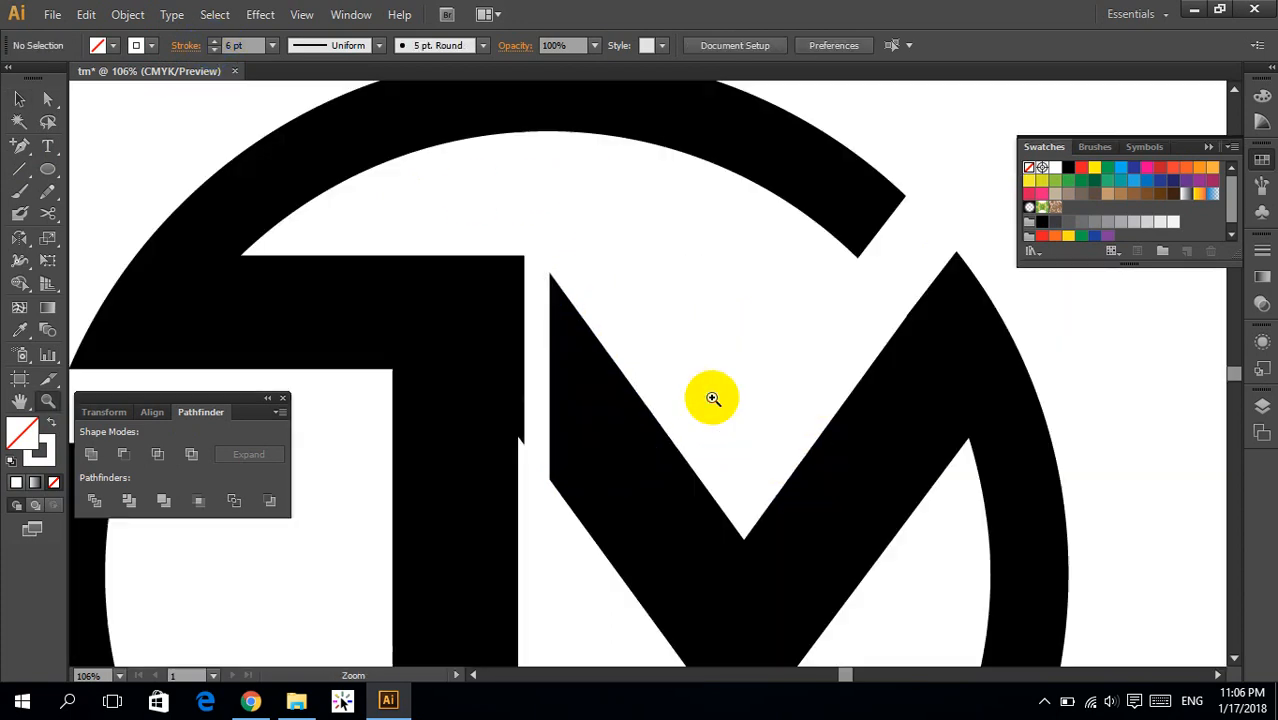
{"action": "left_click_drag", "start_coordinate": [543, 420], "coordinate": [665, 391]}
{"action": "key", "text": "v"}
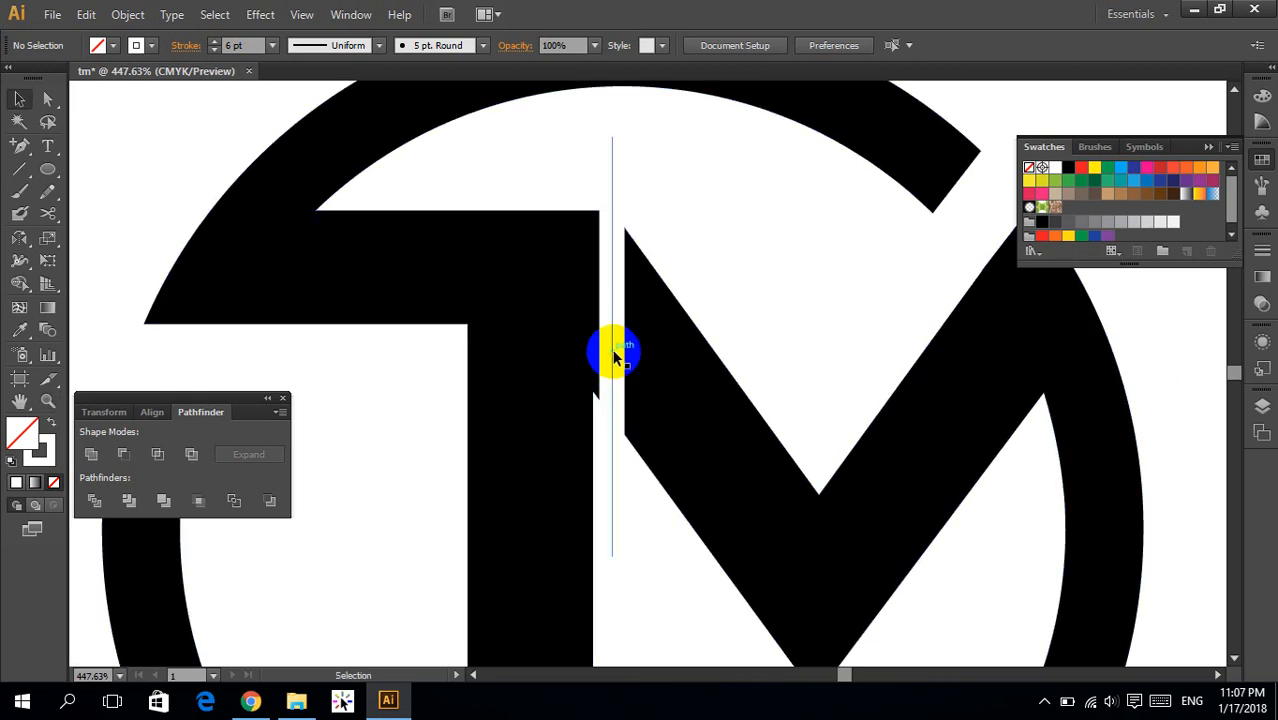
{"action": "left_click_drag", "start_coordinate": [609, 352], "coordinate": [600, 343]}
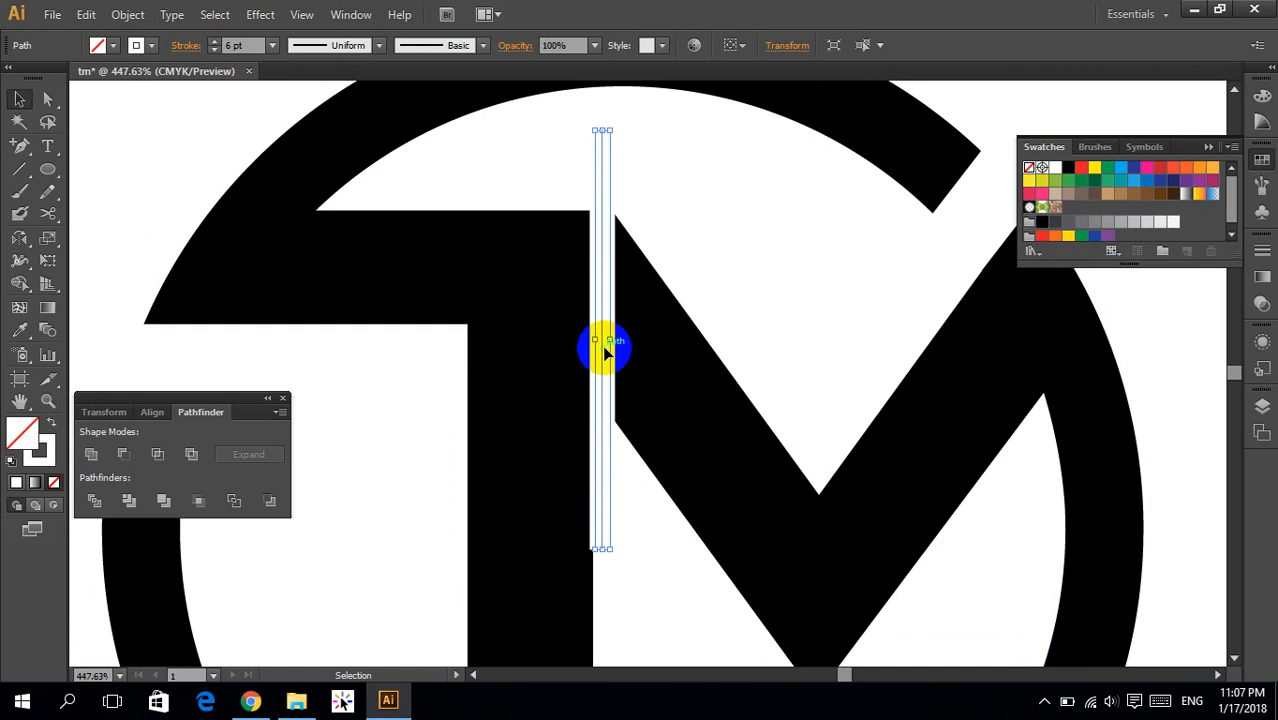
{"action": "left_click_drag", "start_coordinate": [602, 533], "coordinate": [606, 542]}
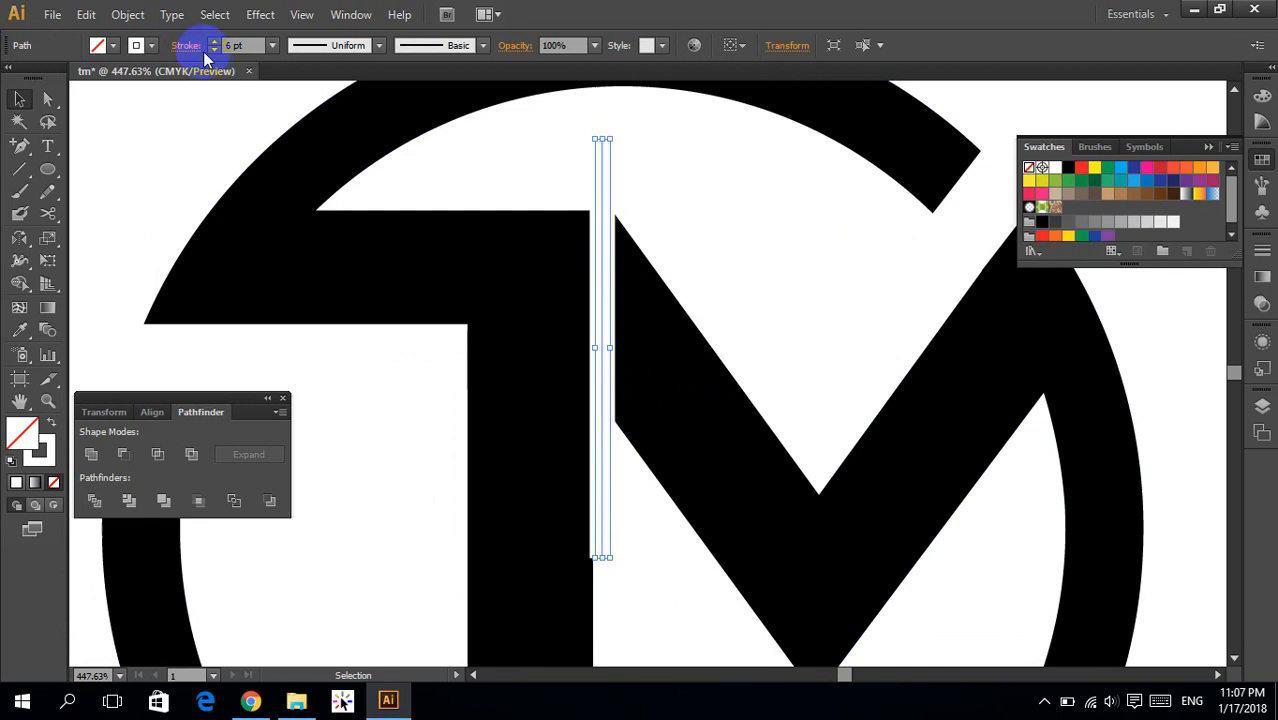
Expand the fill and stroke of the white line into a solid shape
{"action": "left_click", "coordinate": [232, 44]}
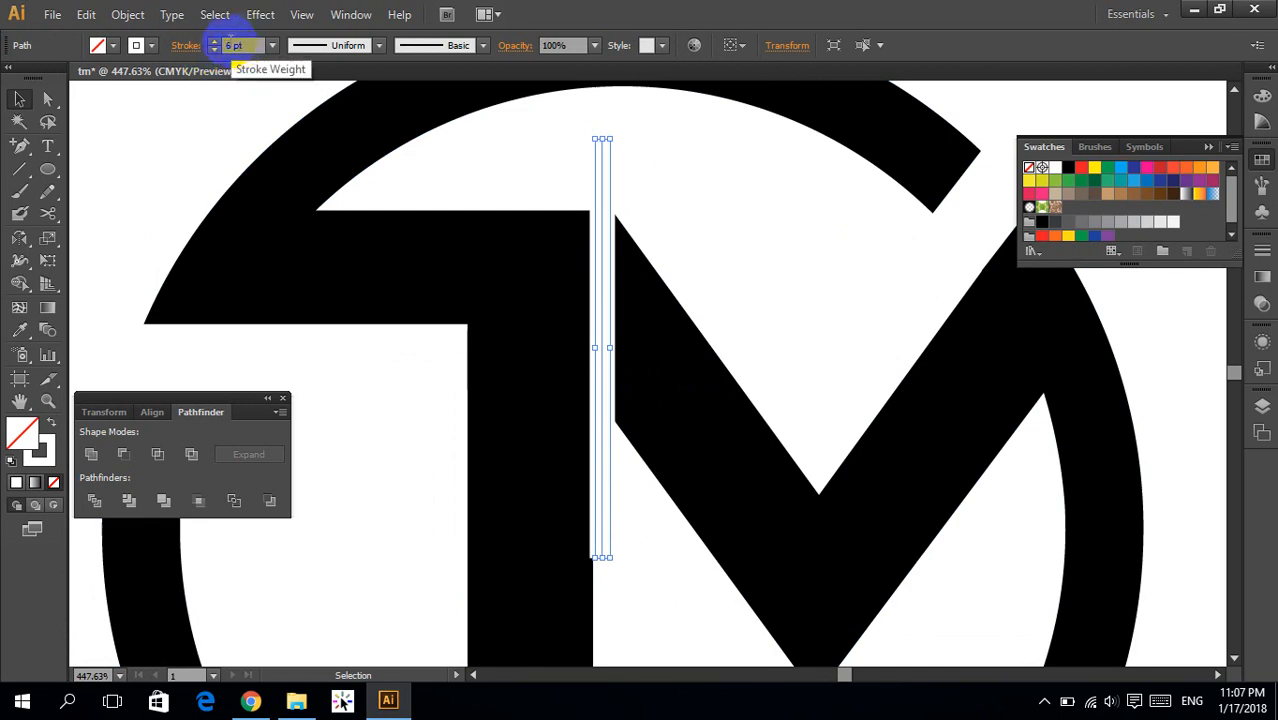
{"action": "left_click", "coordinate": [125, 16]}
{"action": "left_click", "coordinate": [185, 214]}
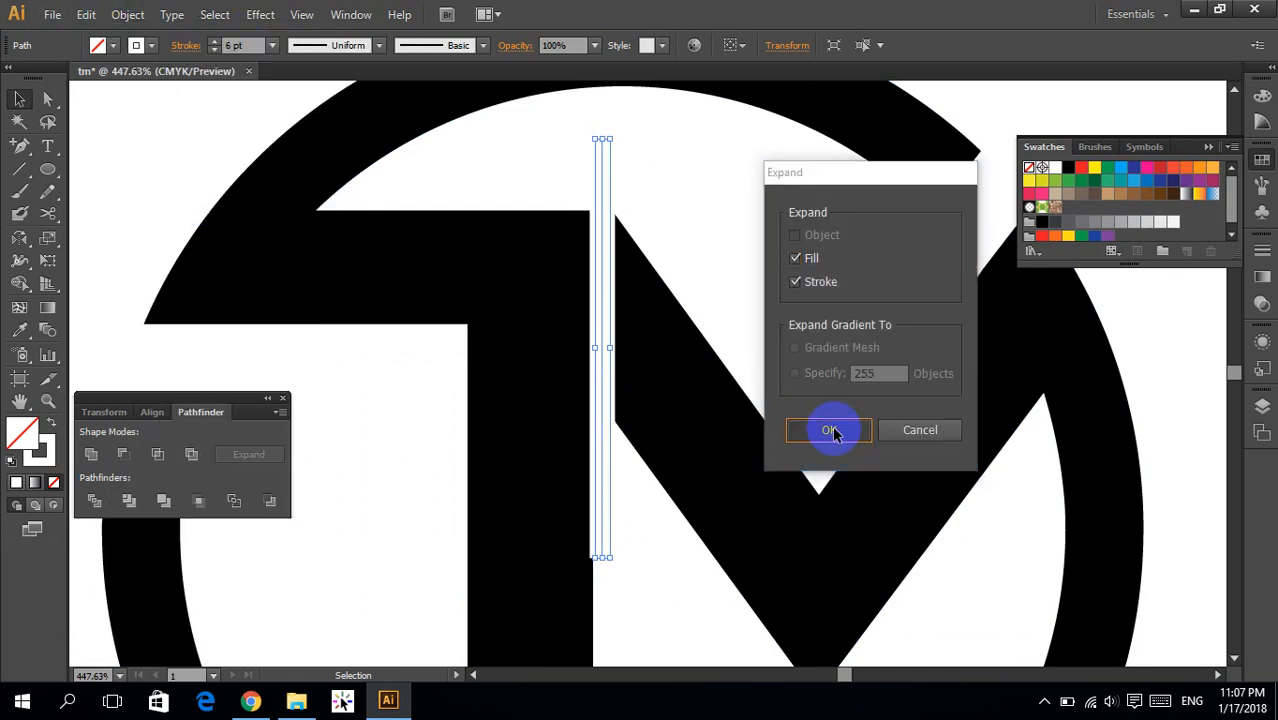
{"action": "left_click", "coordinate": [850, 440]}
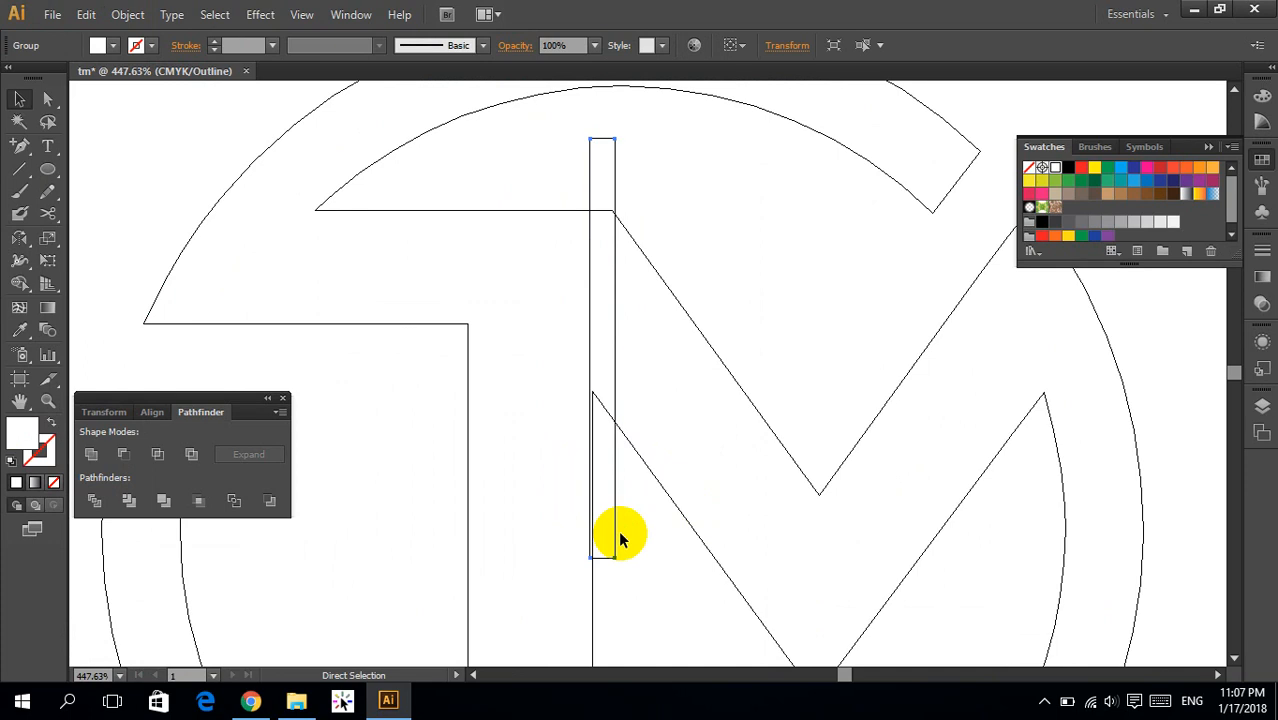
In outline view, align the expanded bar's left edge with the T stem's right edge and return to preview
{"action": "key", "text": "ctrl+y"}
{"action": "left_click_drag", "start_coordinate": [618, 543], "coordinate": [610, 565]}
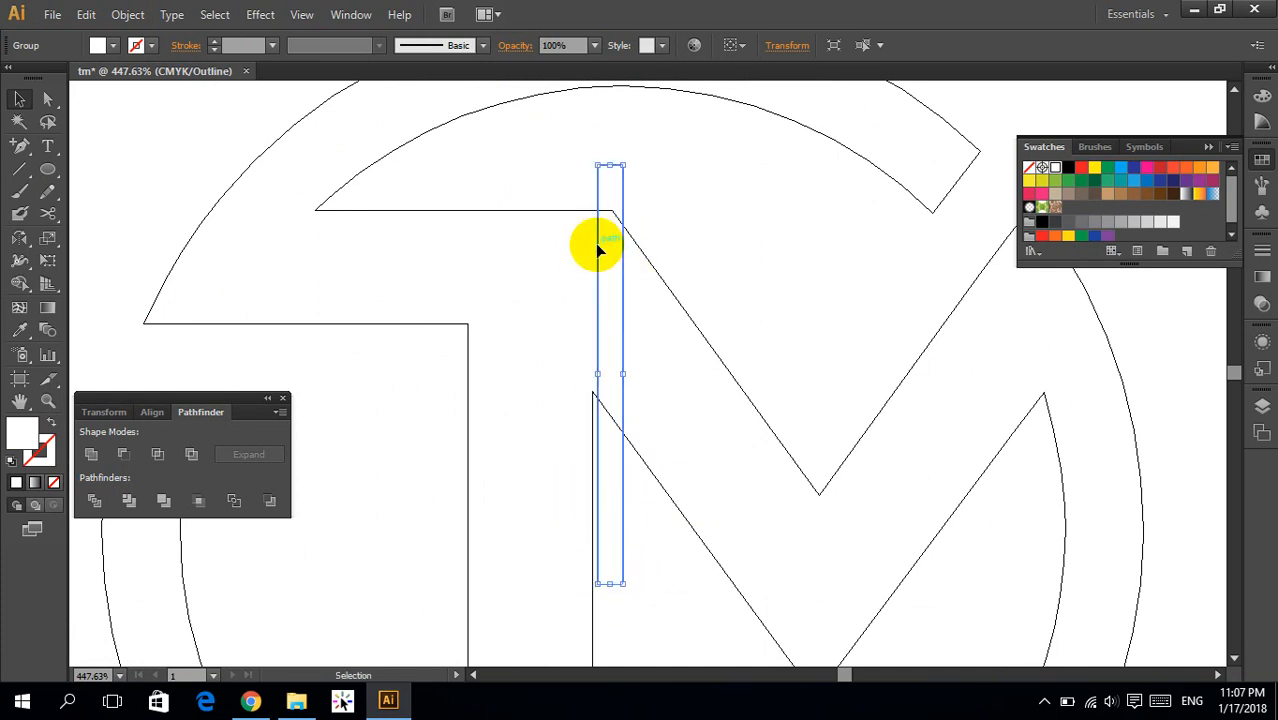
{"action": "left_click_drag", "start_coordinate": [595, 245], "coordinate": [590, 263]}
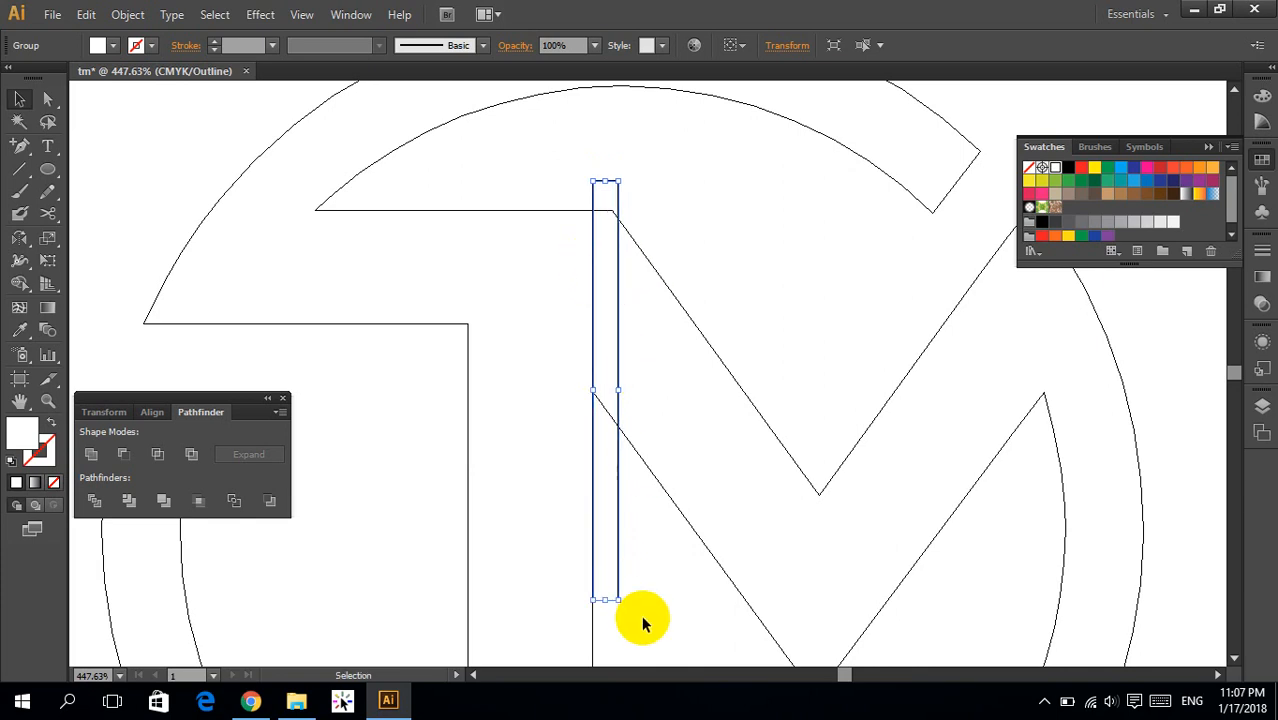
{"action": "left_click", "coordinate": [635, 650]}
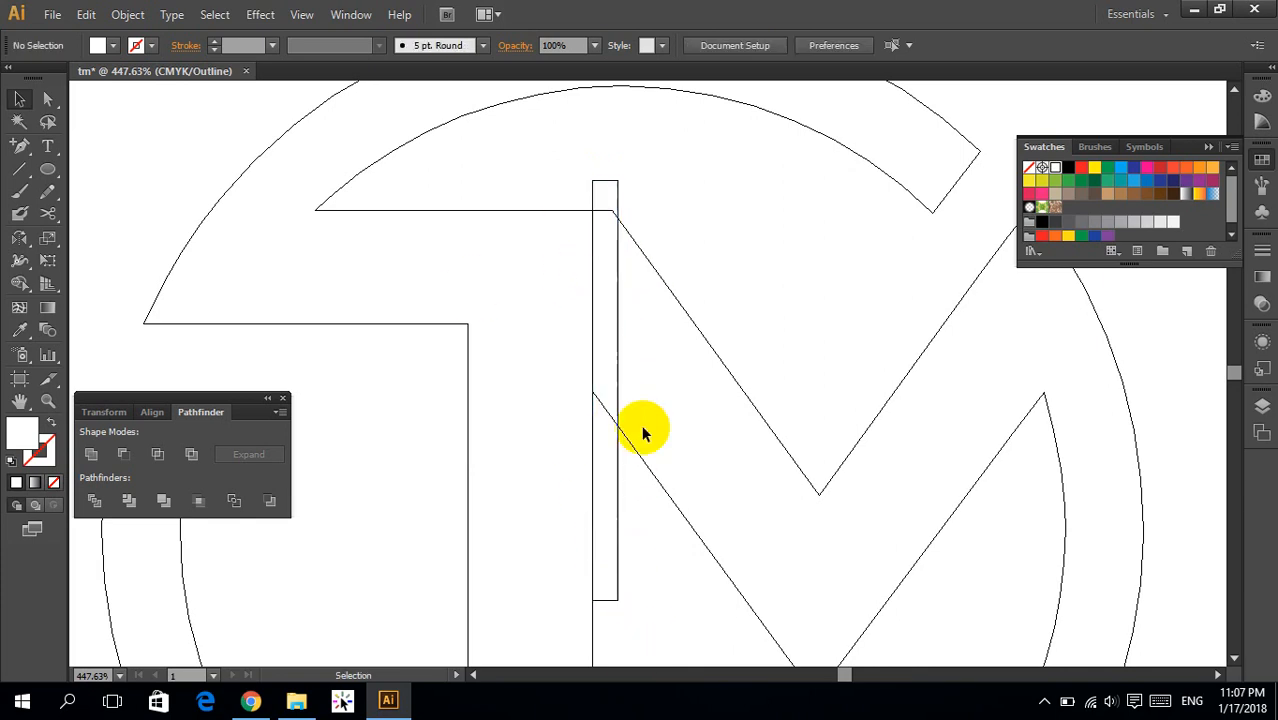
{"action": "key", "text": "ctrl+y"}
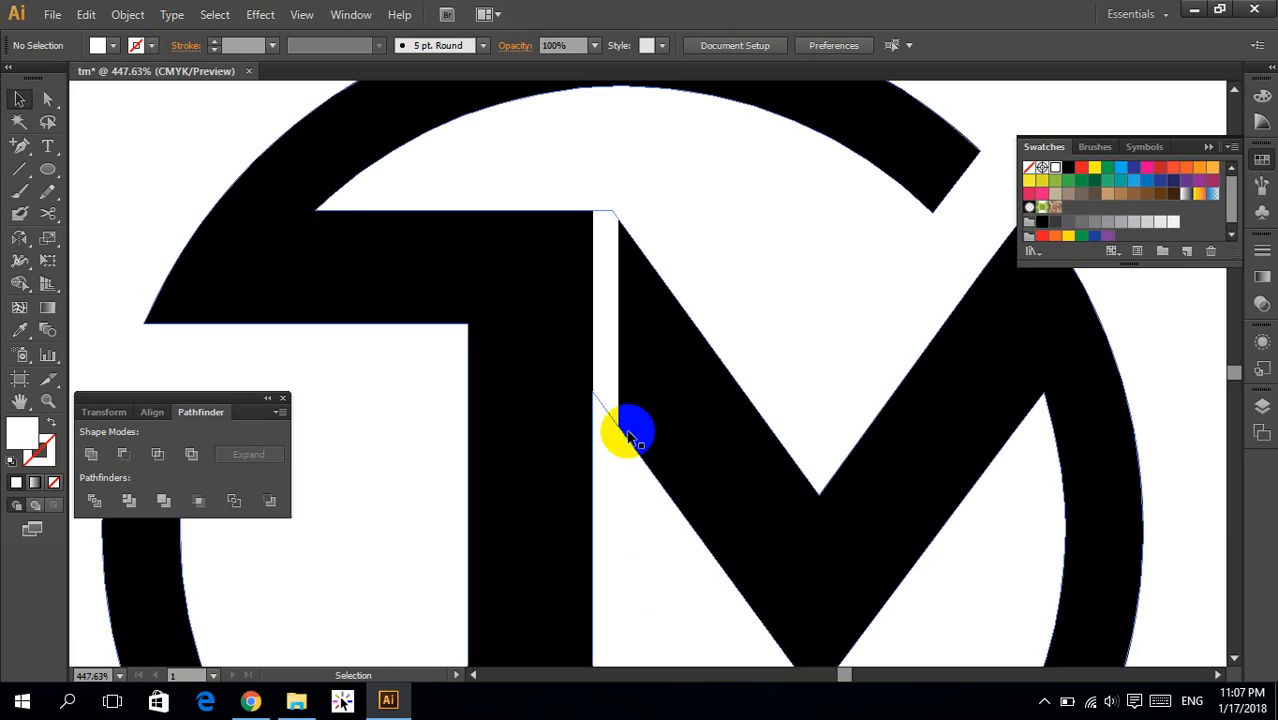
Duplicate the white bar twice at even spacing across the M's left diagonal
{"action": "left_click", "coordinate": [607, 251]}
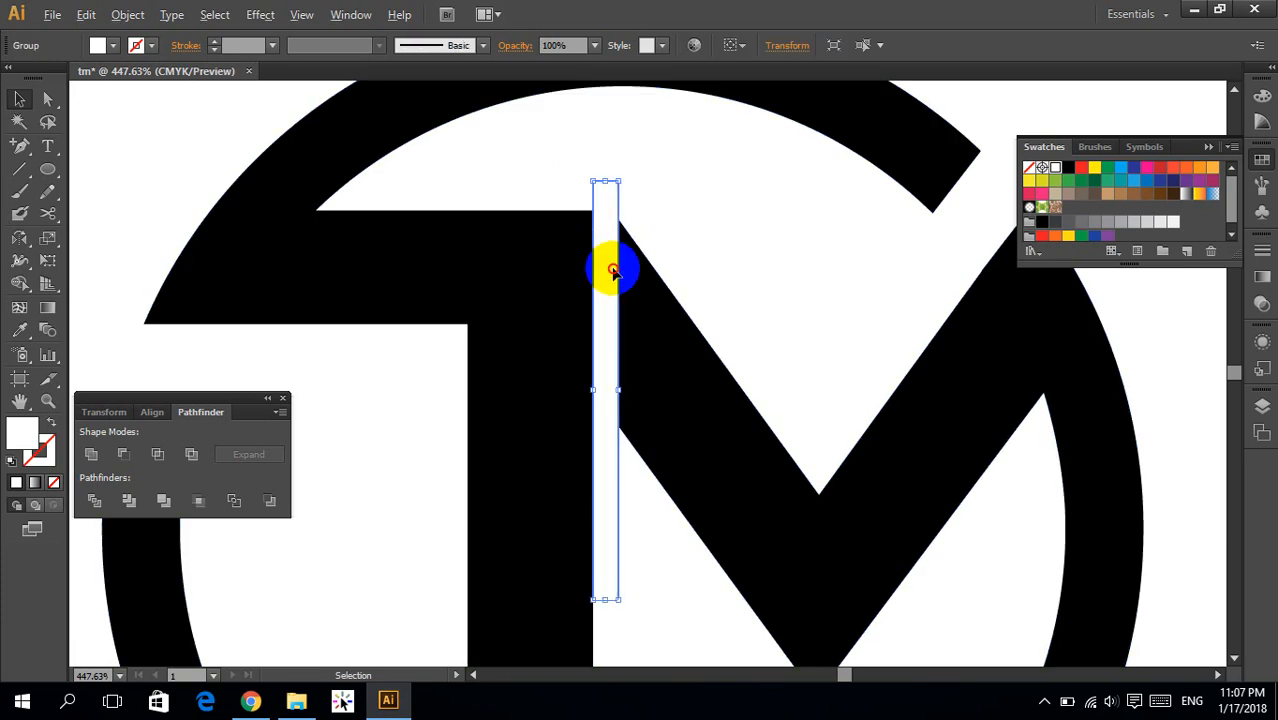
{"action": "left_click_drag", "start_coordinate": [612, 270], "coordinate": [736, 300]}
{"action": "key", "text": "a"}
{"action": "key", "text": "v"}
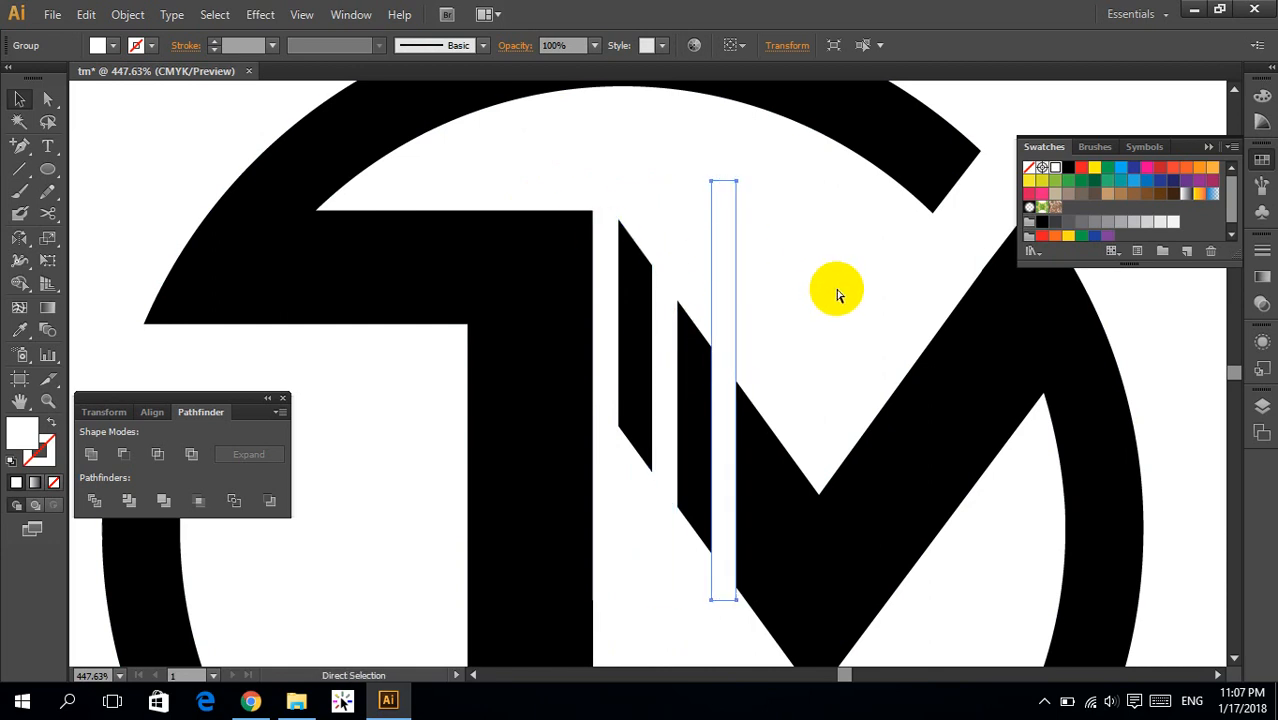
{"action": "key", "text": "ctrl+0"}
{"action": "left_click", "coordinate": [805, 337]}
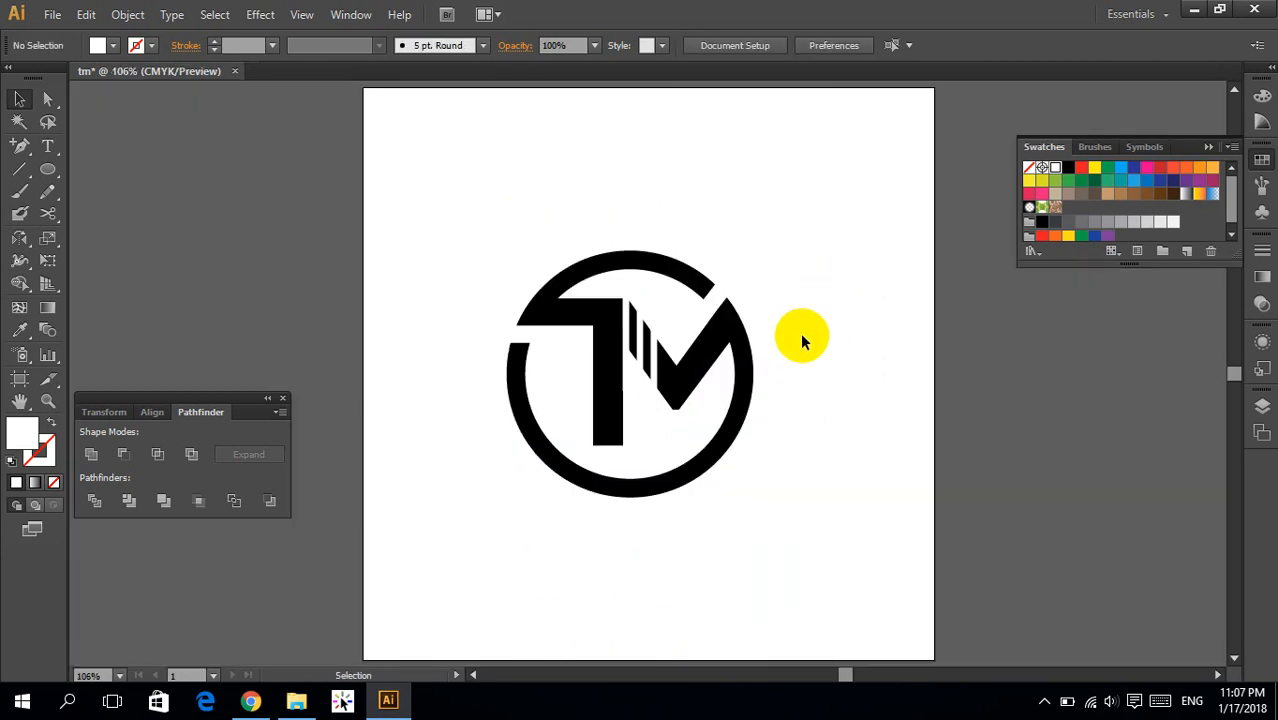
Subtract the three white bars from the logo with Pathfinder's Minus Front
{"action": "left_click", "coordinate": [640, 304]}
{"action": "left_click", "coordinate": [624, 293], "text": "shift"}
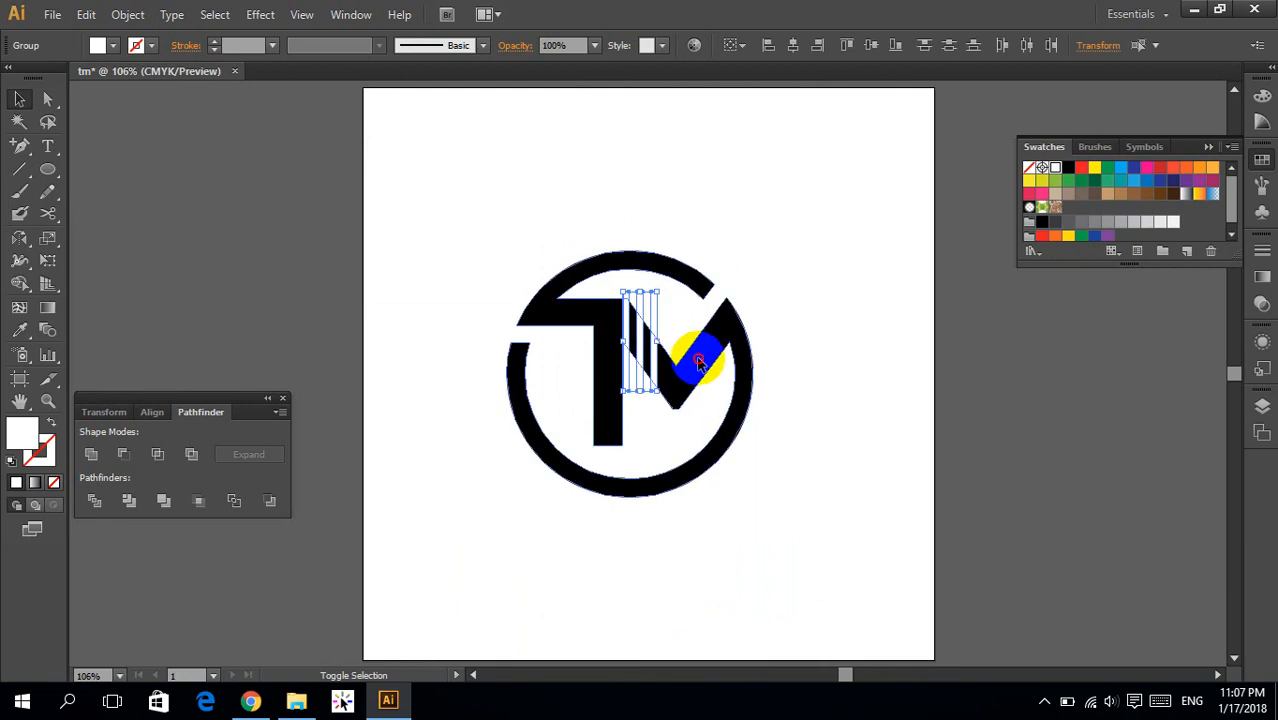
{"action": "left_click", "coordinate": [693, 357], "text": "shift"}
{"action": "left_click", "coordinate": [127, 461]}
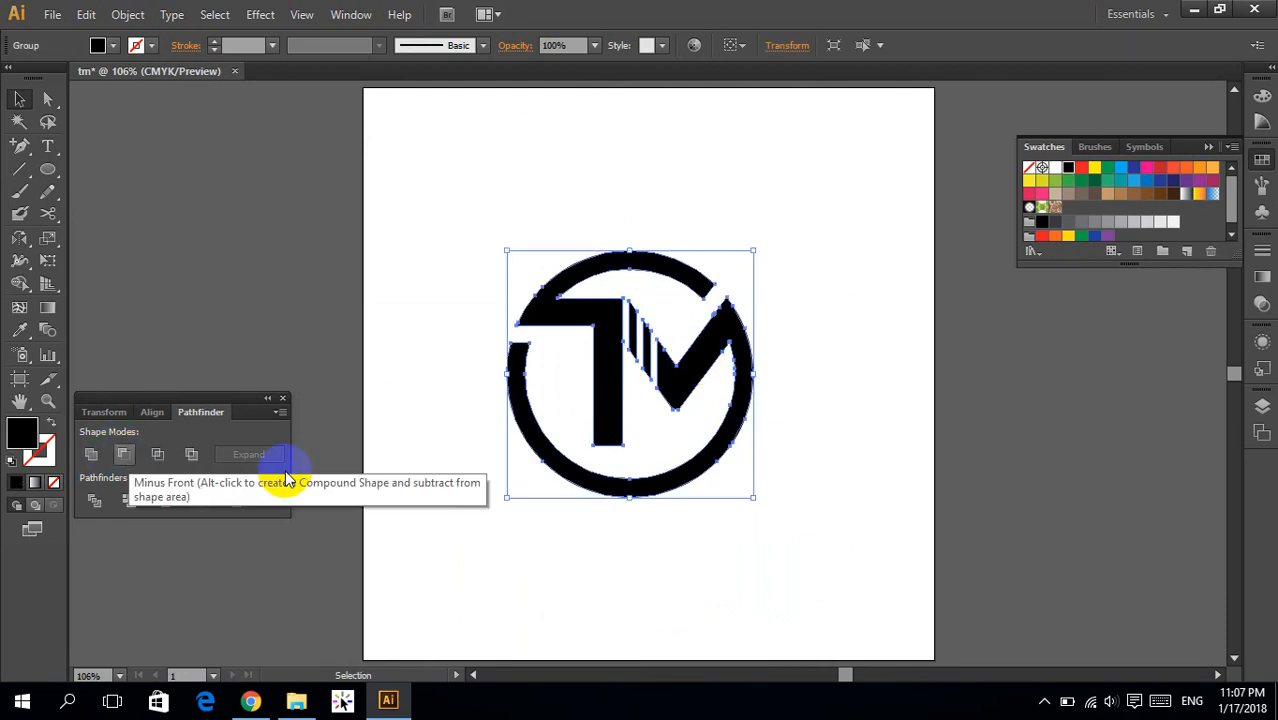
{"action": "left_click", "coordinate": [531, 506]}
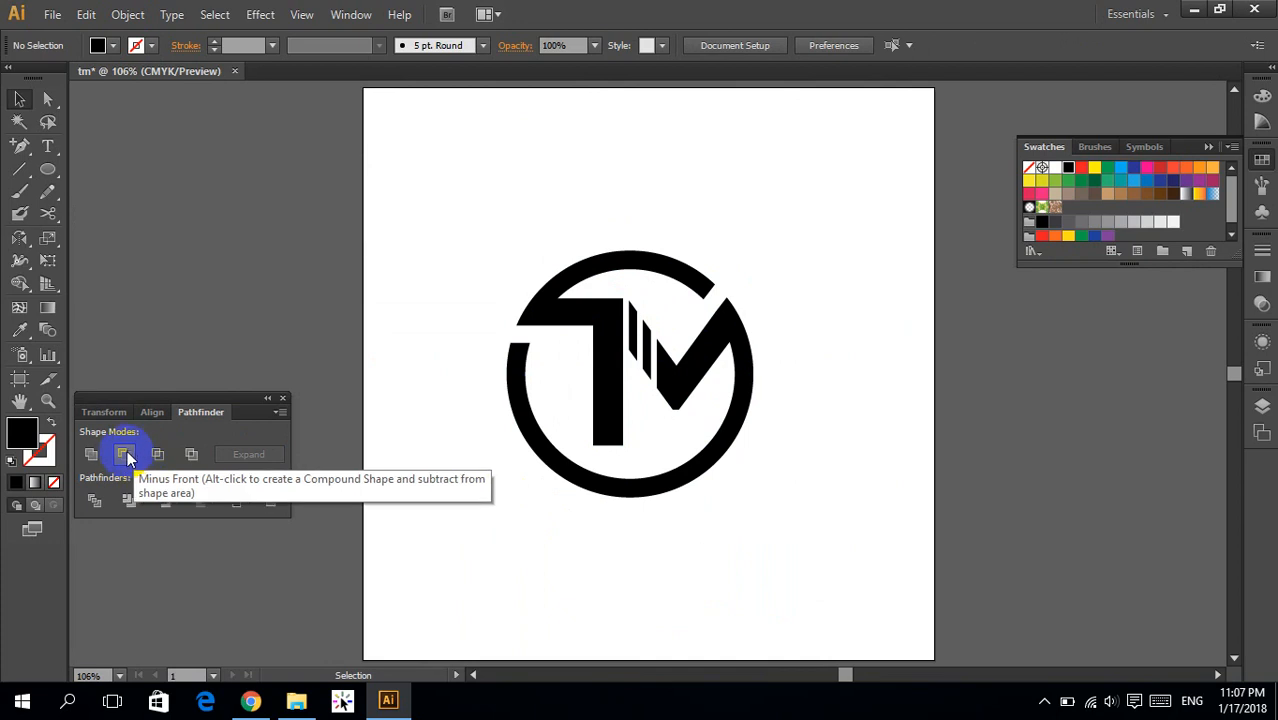
Select the whole logo to inspect the outlines of the cut stripes, and deselect it
{"action": "left_click", "coordinate": [673, 526]}
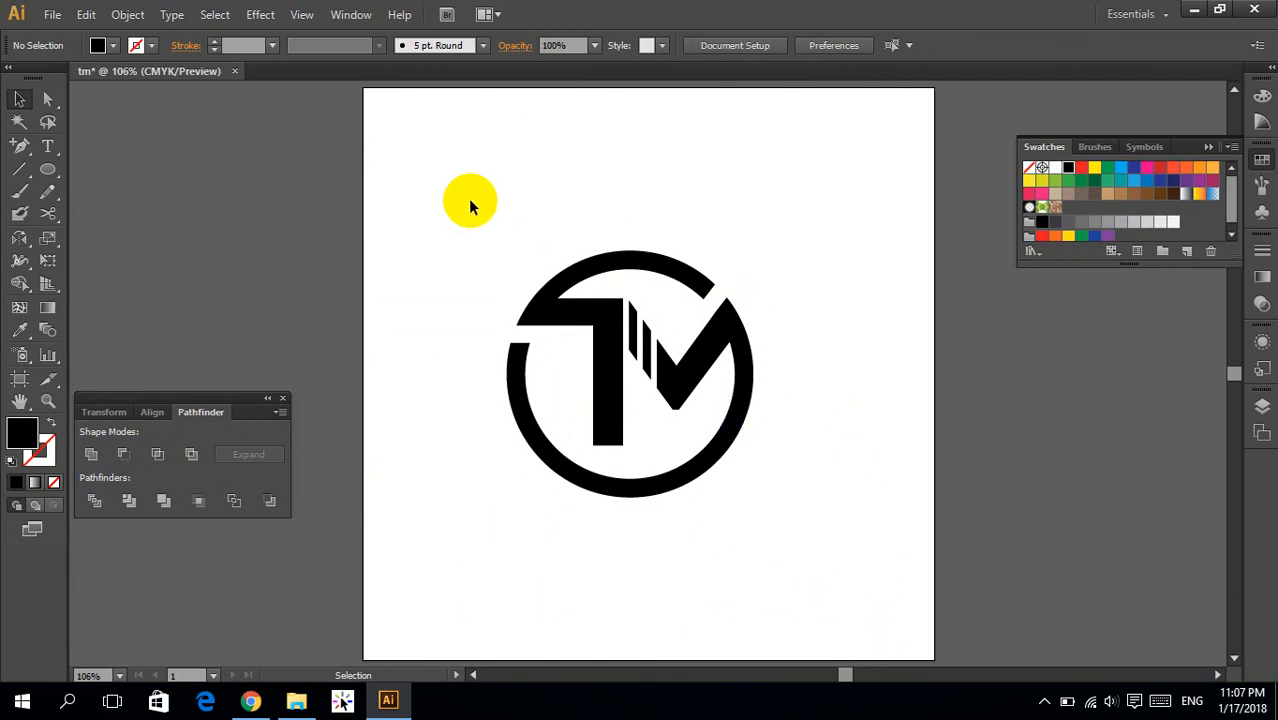
{"action": "left_click_drag", "start_coordinate": [455, 188], "coordinate": [850, 531]}
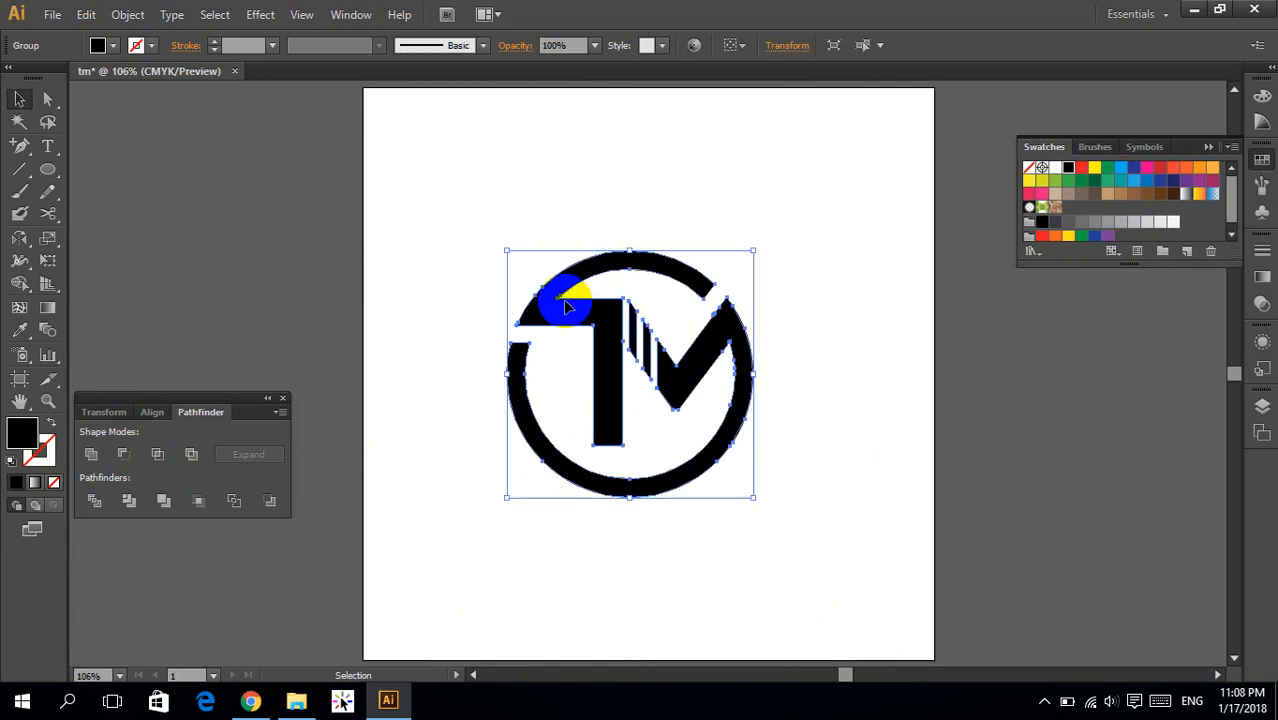
{"action": "left_click", "coordinate": [846, 422]}
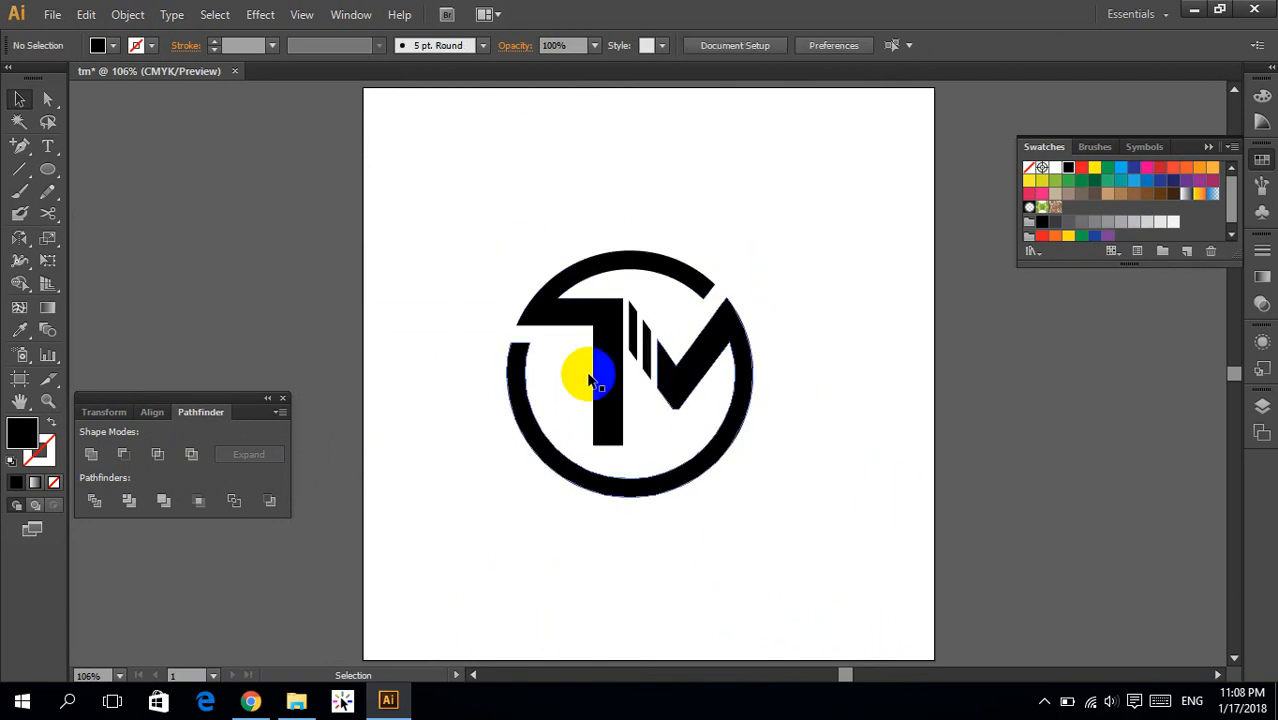